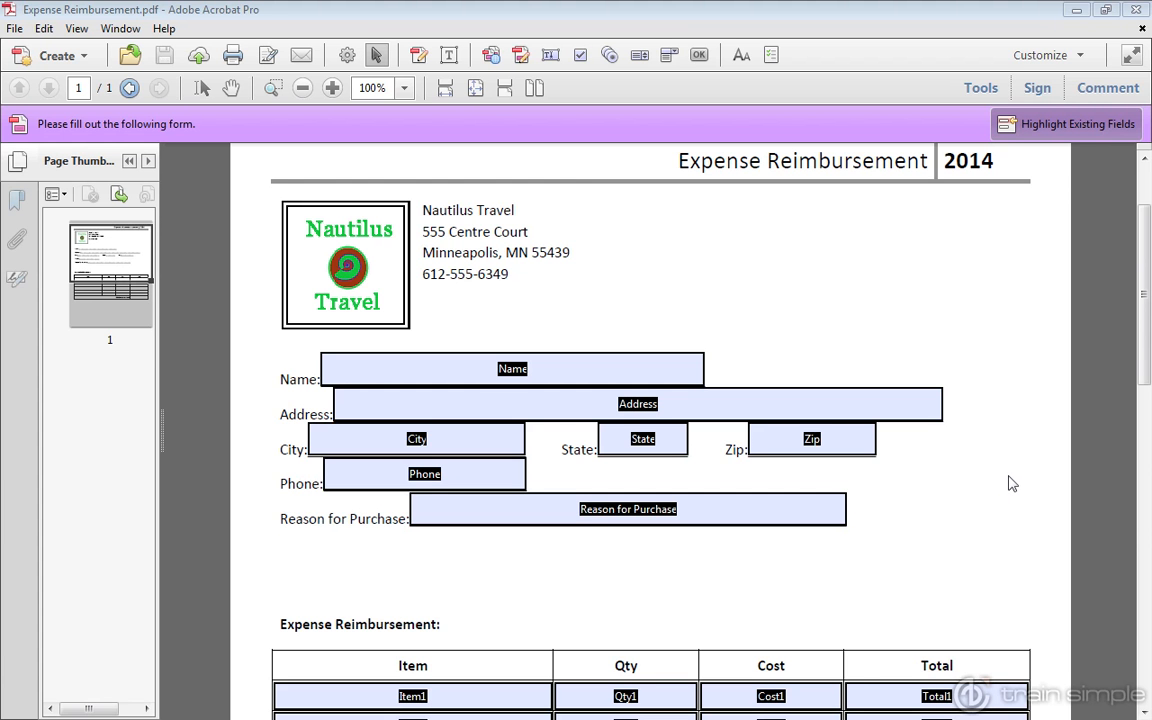
Step: Examine the Item, Qty, Cost and Total fields in the form's Expense Reimbursement table
scroll(1010, 484, "down", 2)
scroll(1010, 484, "down", 4)
scroll(1010, 484, "down", 1)
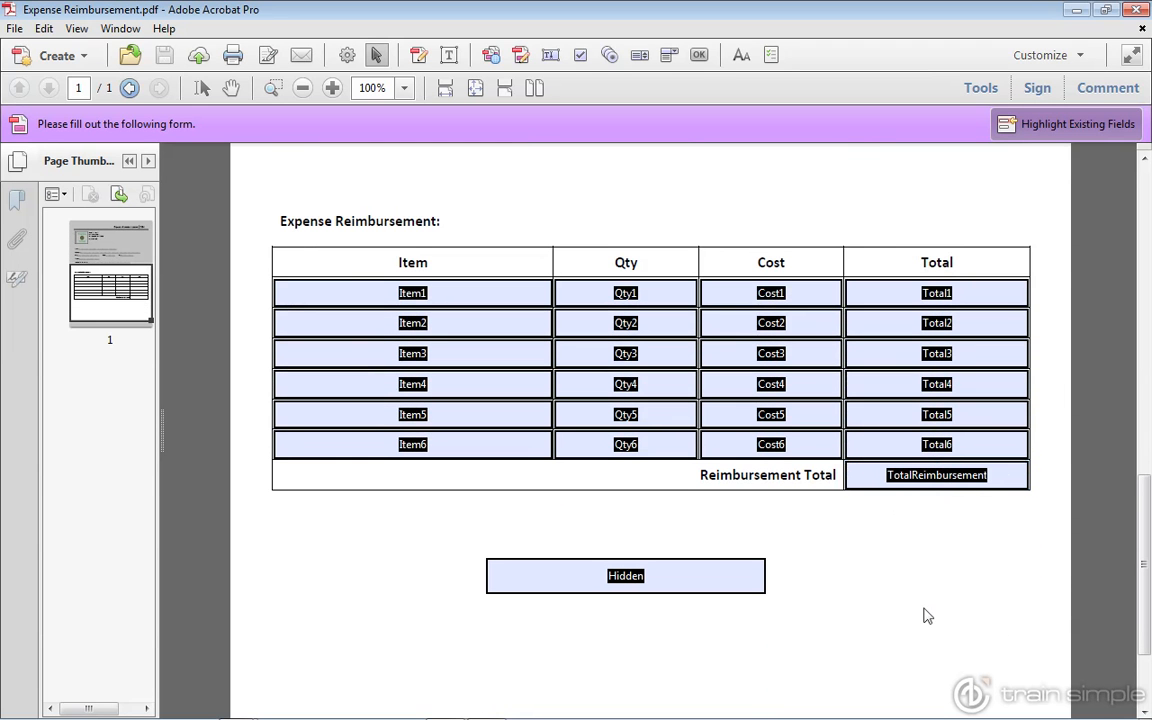
left_click(501, 296)
left_click(630, 293)
left_click(777, 294)
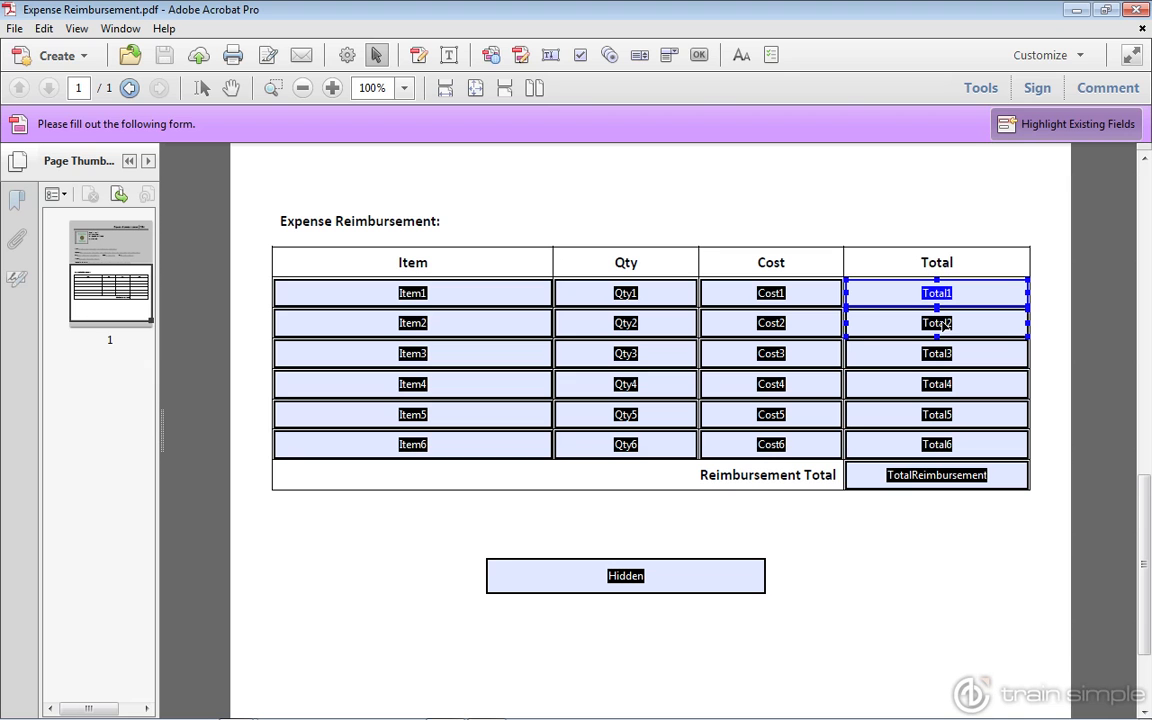
left_click(1046, 308)
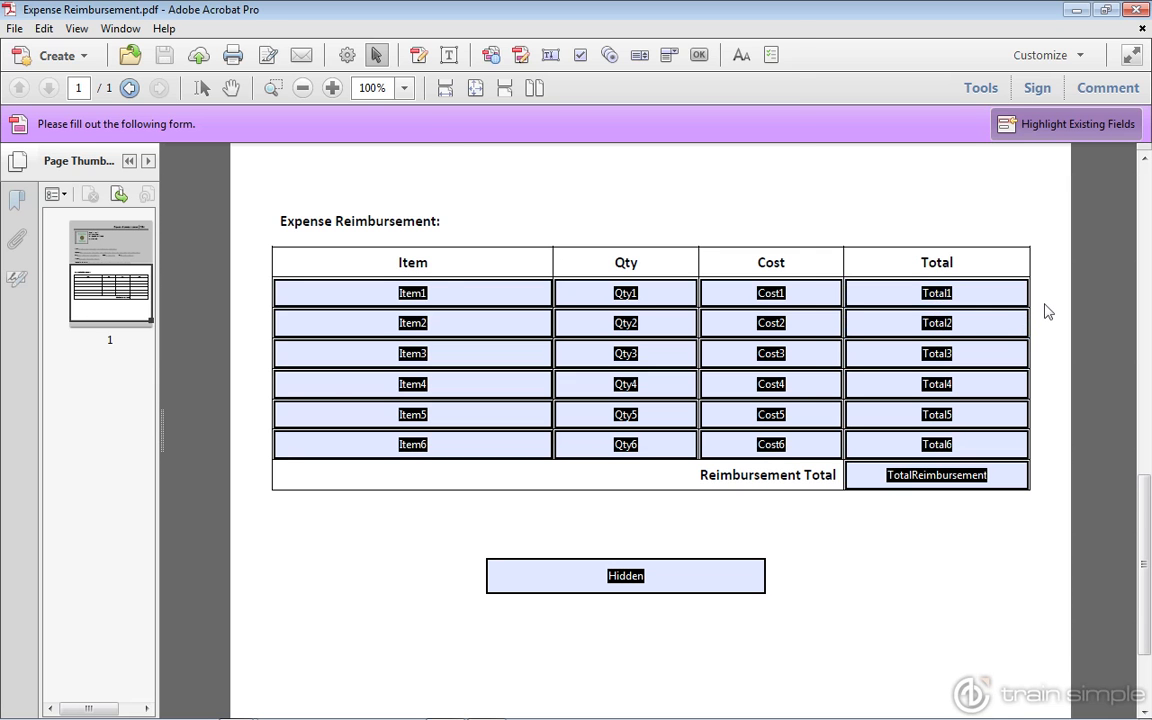
Step: Set the Total1 field's calculation to the product (x) of other form fields
double_click(933, 295)
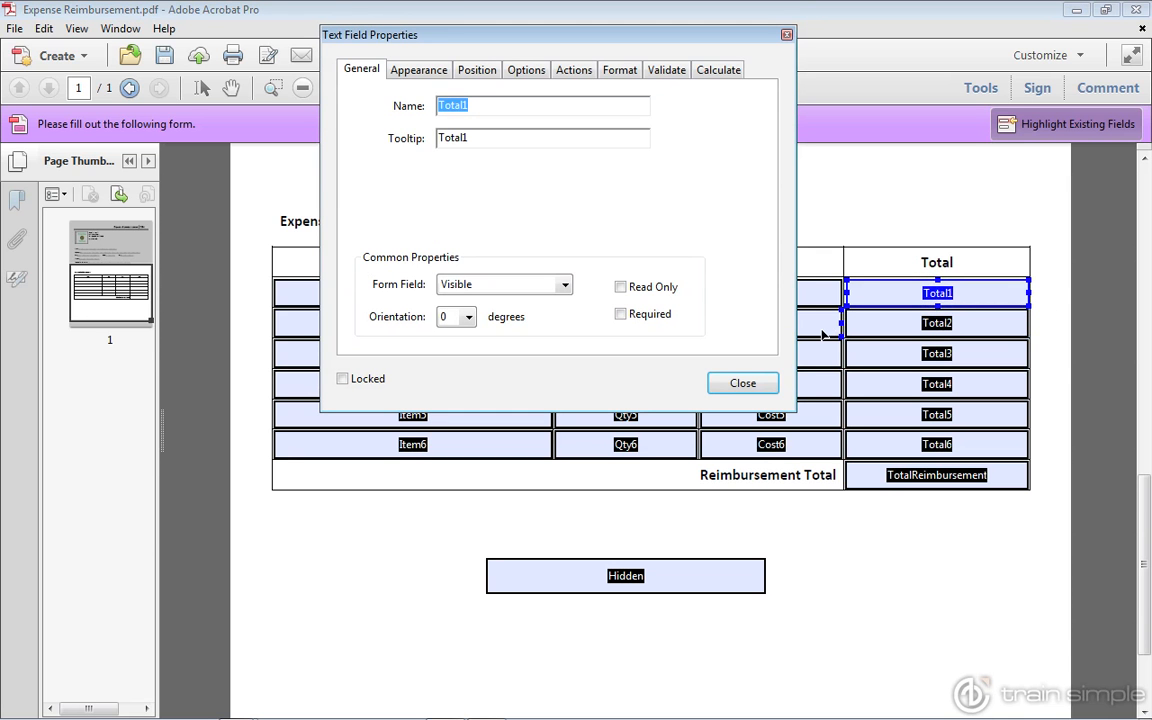
left_click(704, 75)
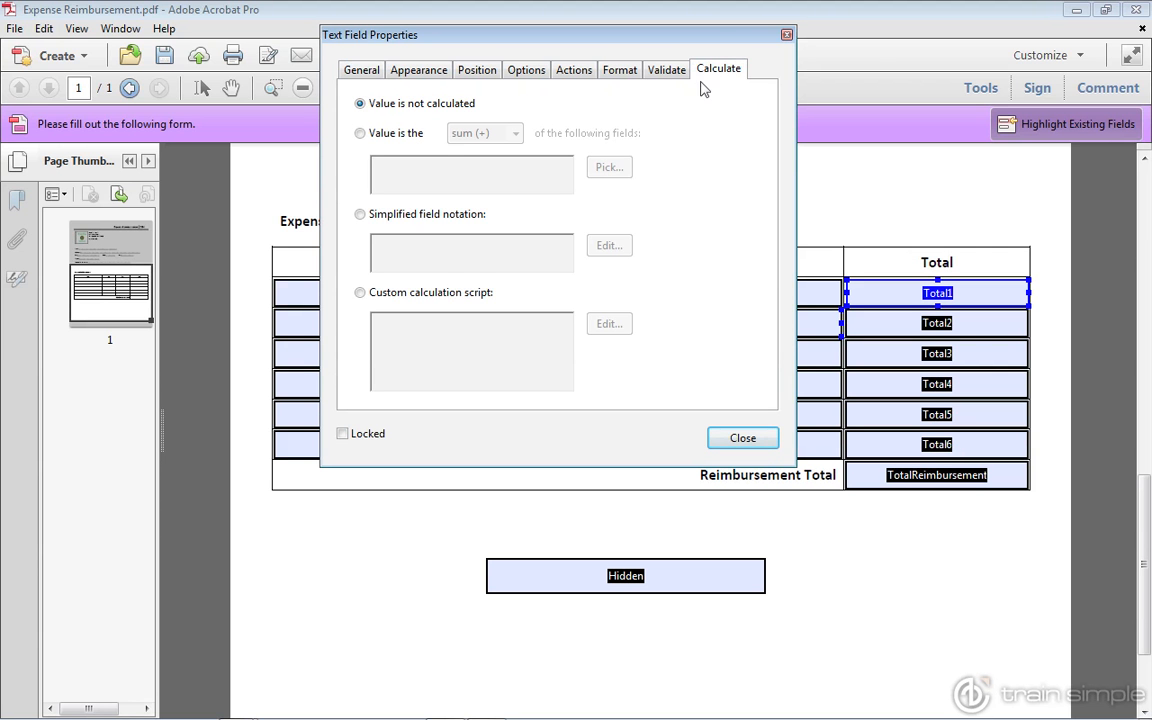
left_click_drag(680, 34, 679, 104)
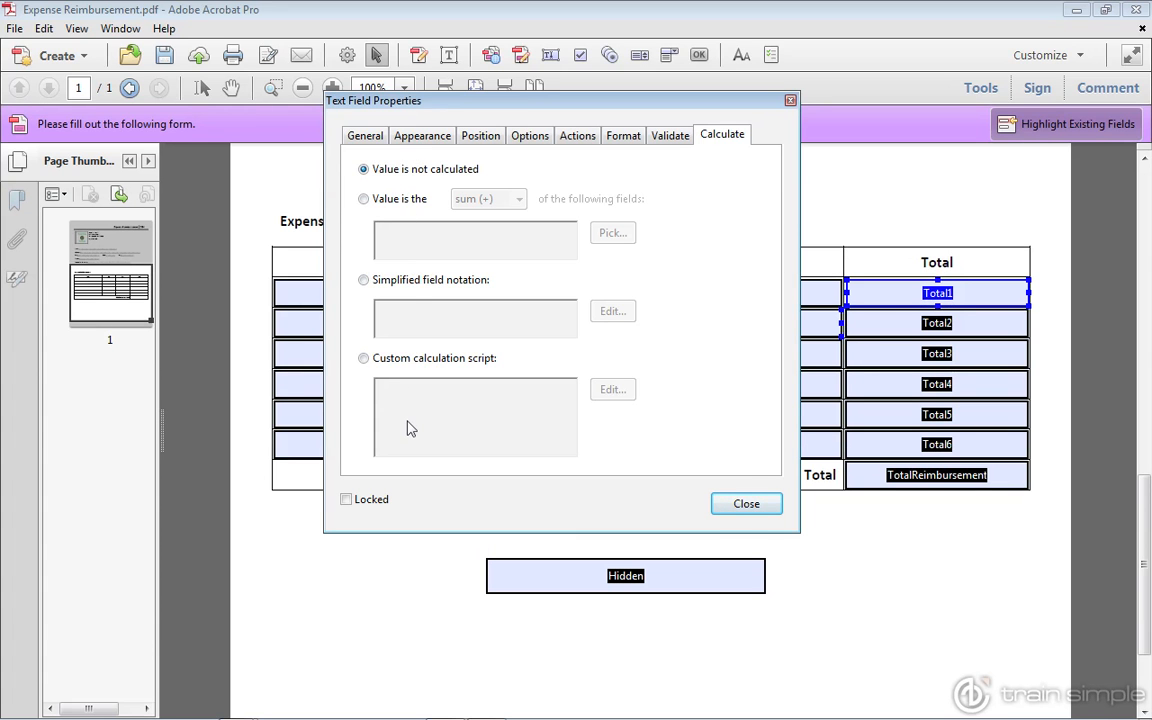
left_click(364, 199)
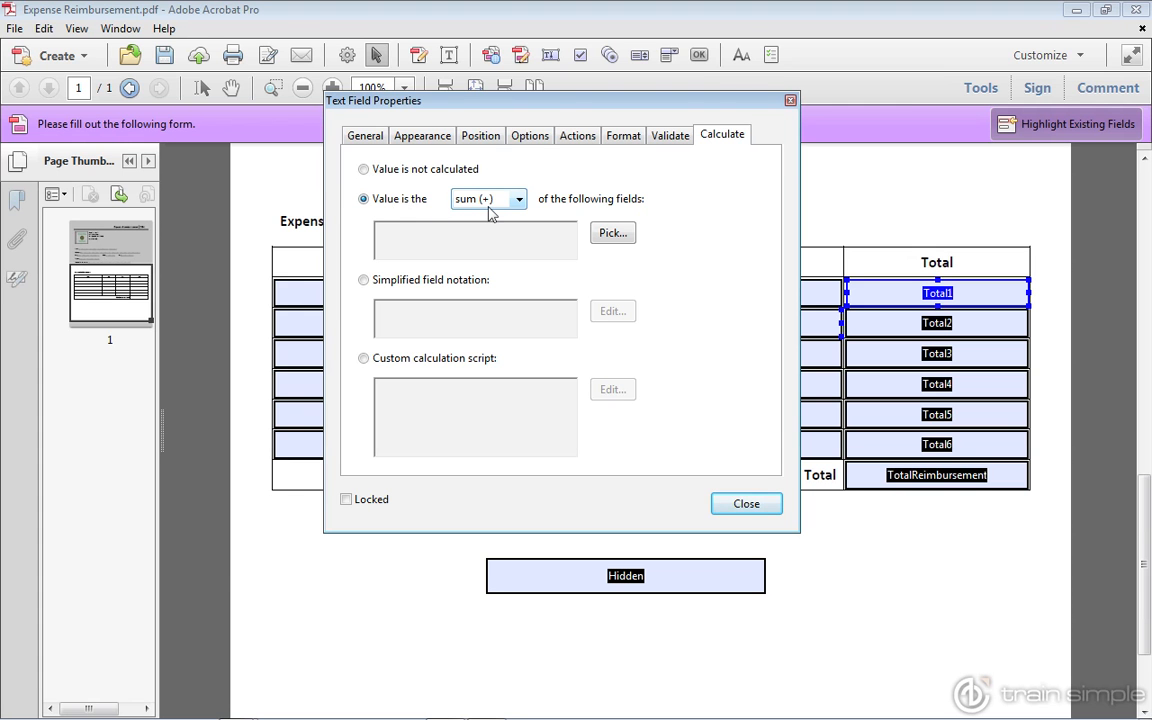
left_click_drag(582, 109, 324, 157)
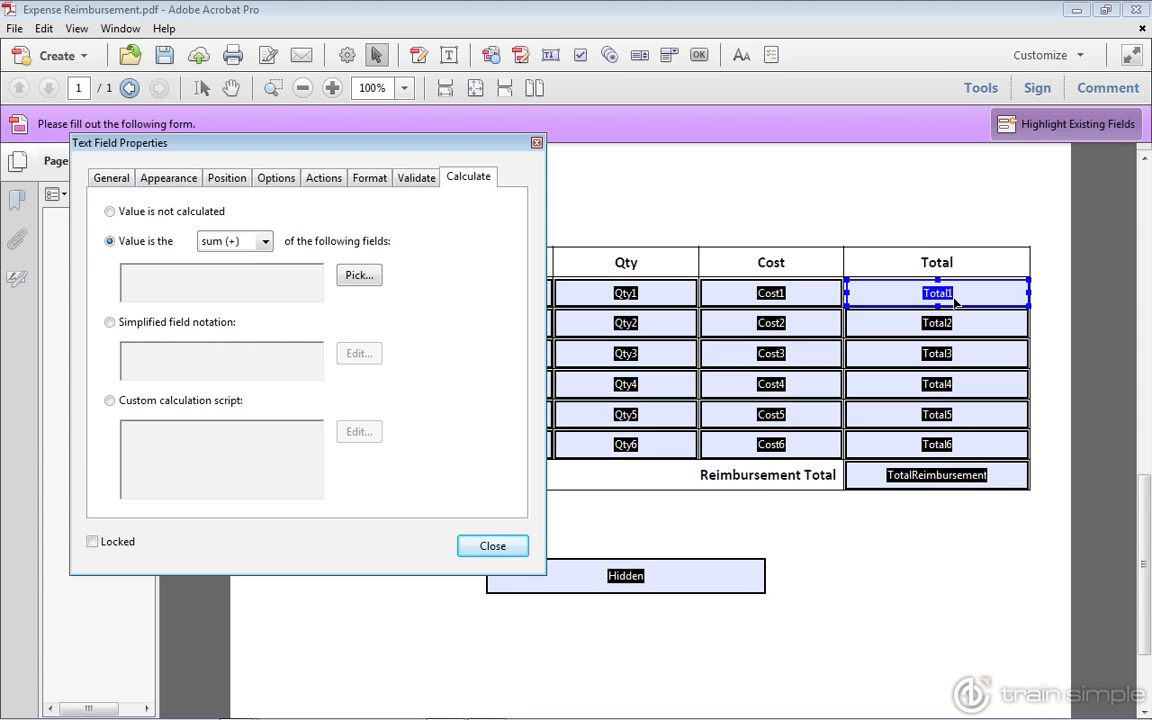
left_click(265, 241)
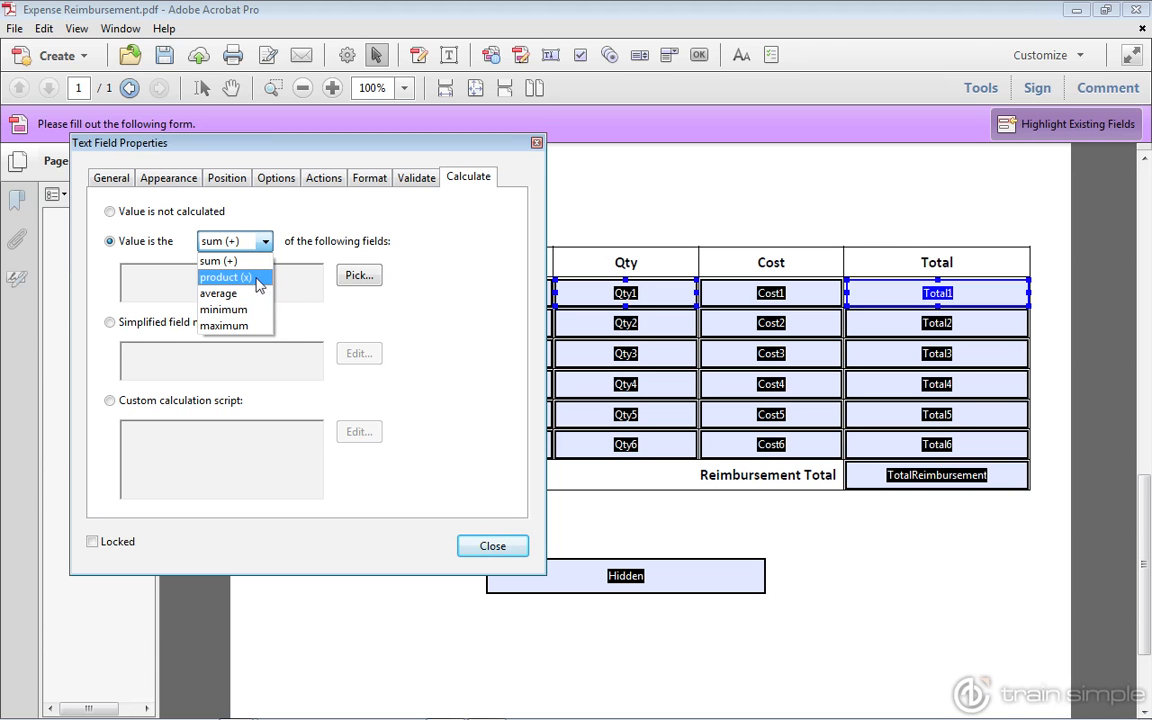
left_click(256, 277)
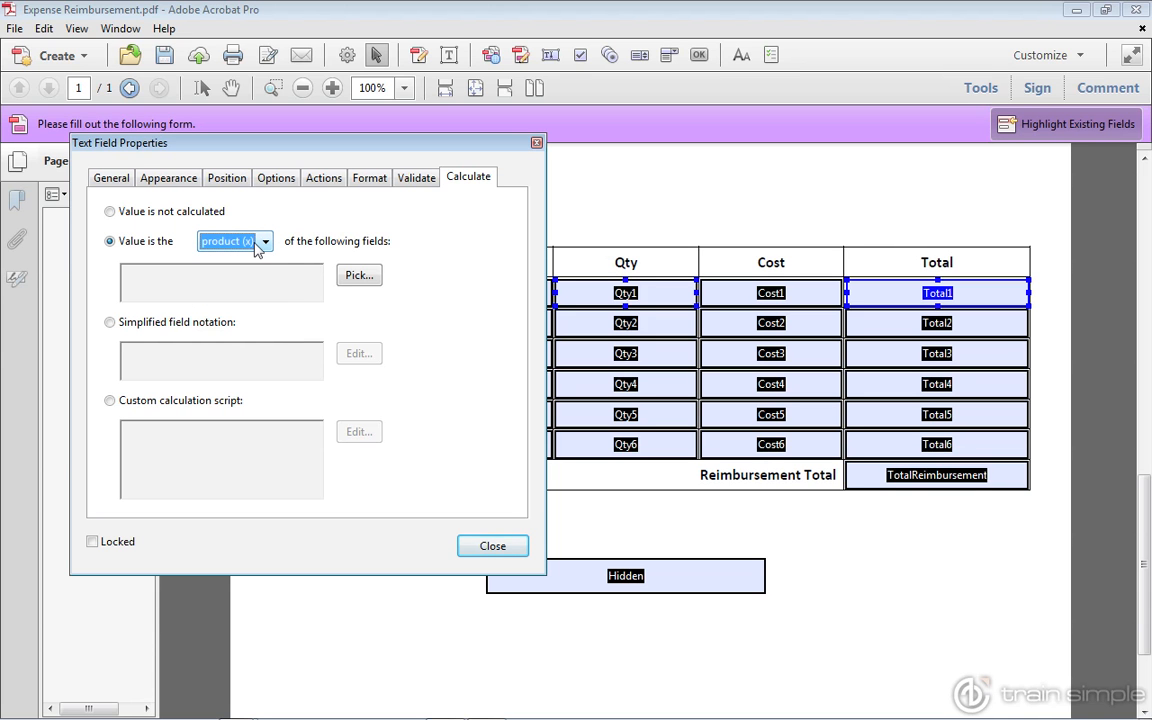
Step: Choose Cost1 and Qty1 as the fields multiplied for Total1, and close the field's properties
left_click(362, 285)
left_click_drag(510, 206, 270, 238)
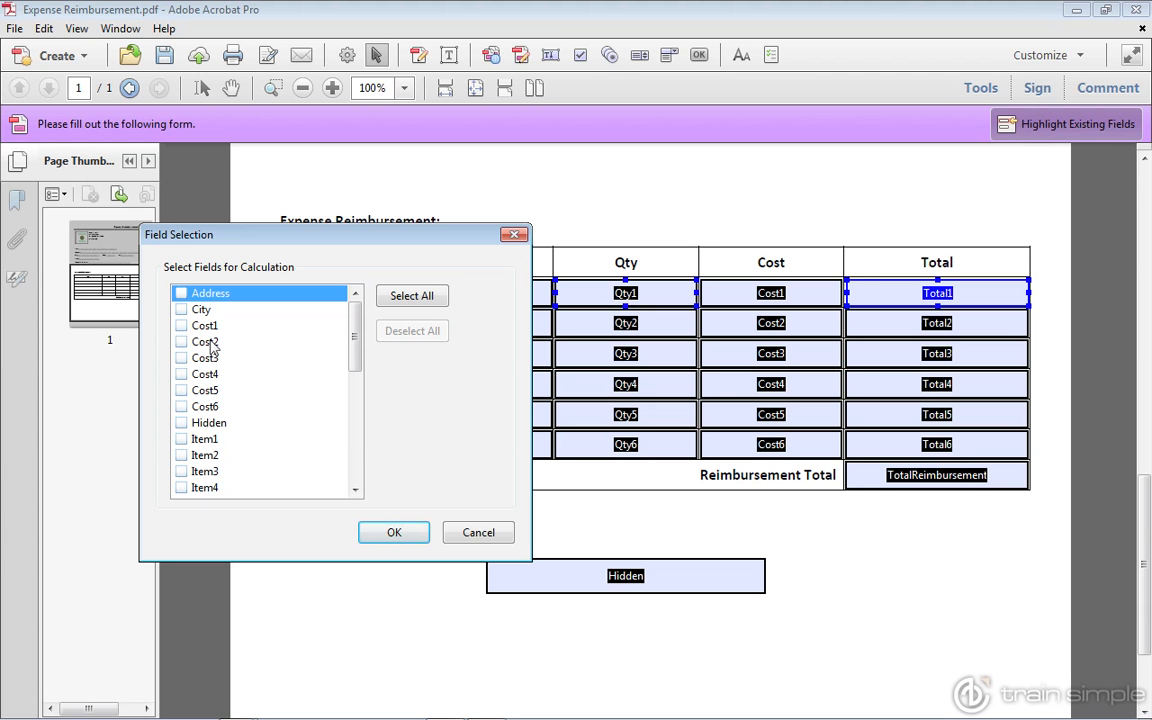
left_click(182, 327)
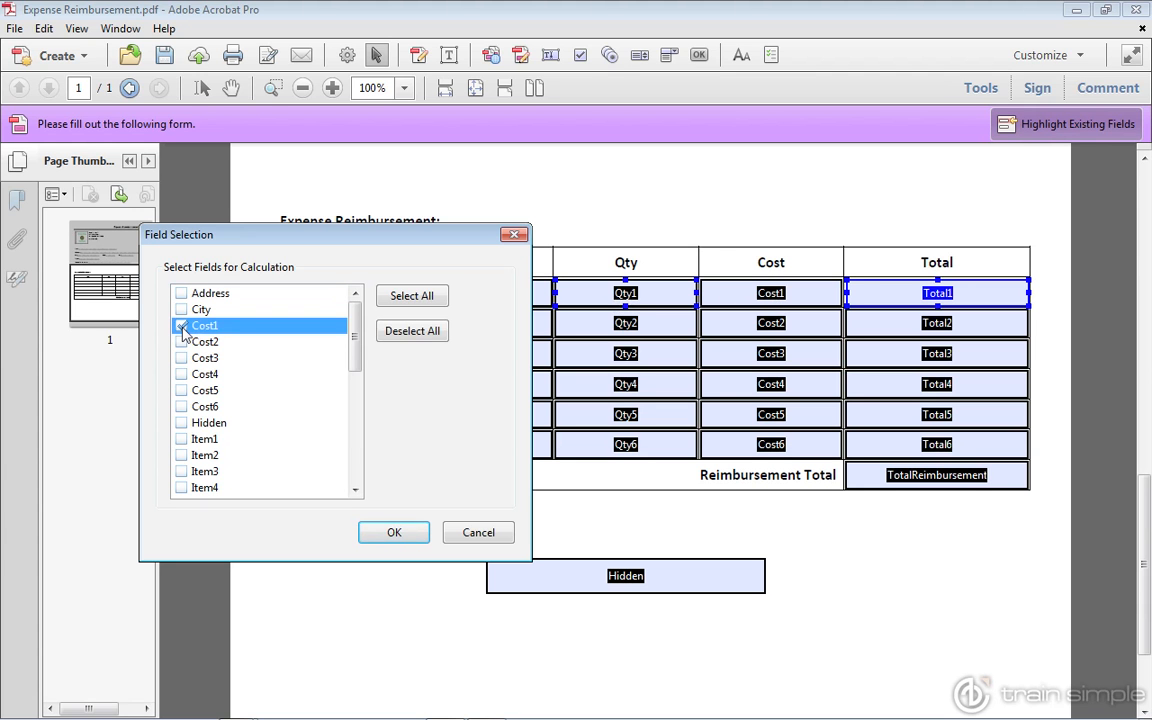
left_click_drag(355, 330, 357, 424)
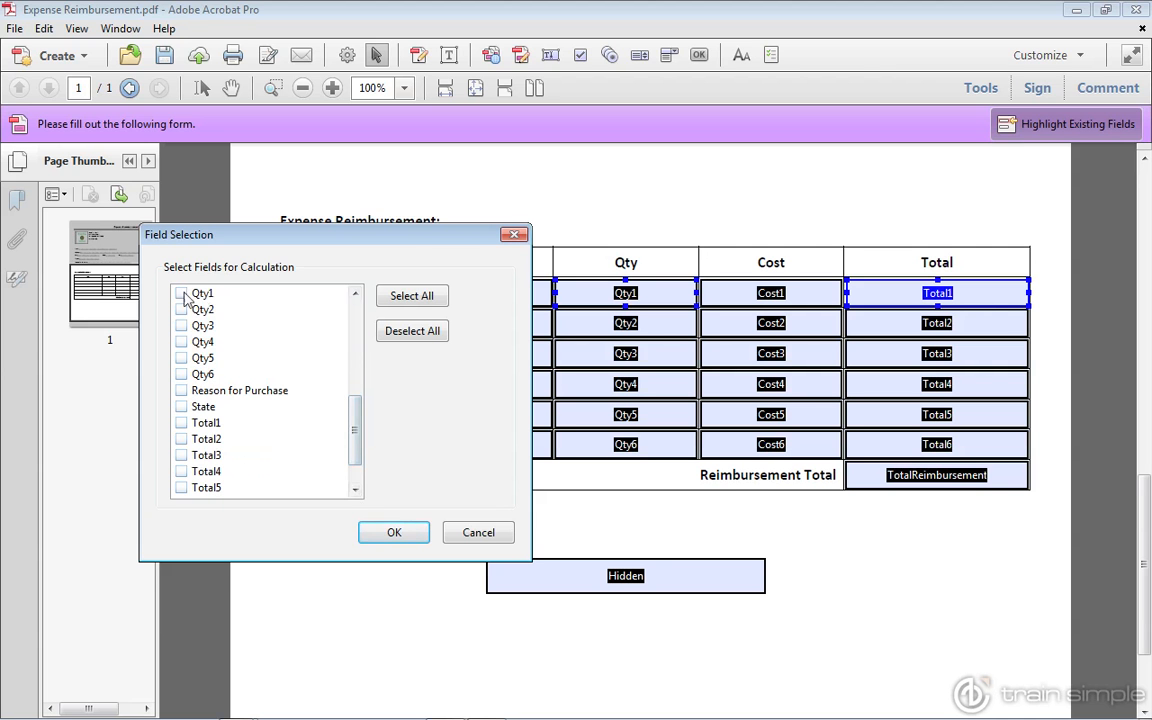
left_click(182, 294)
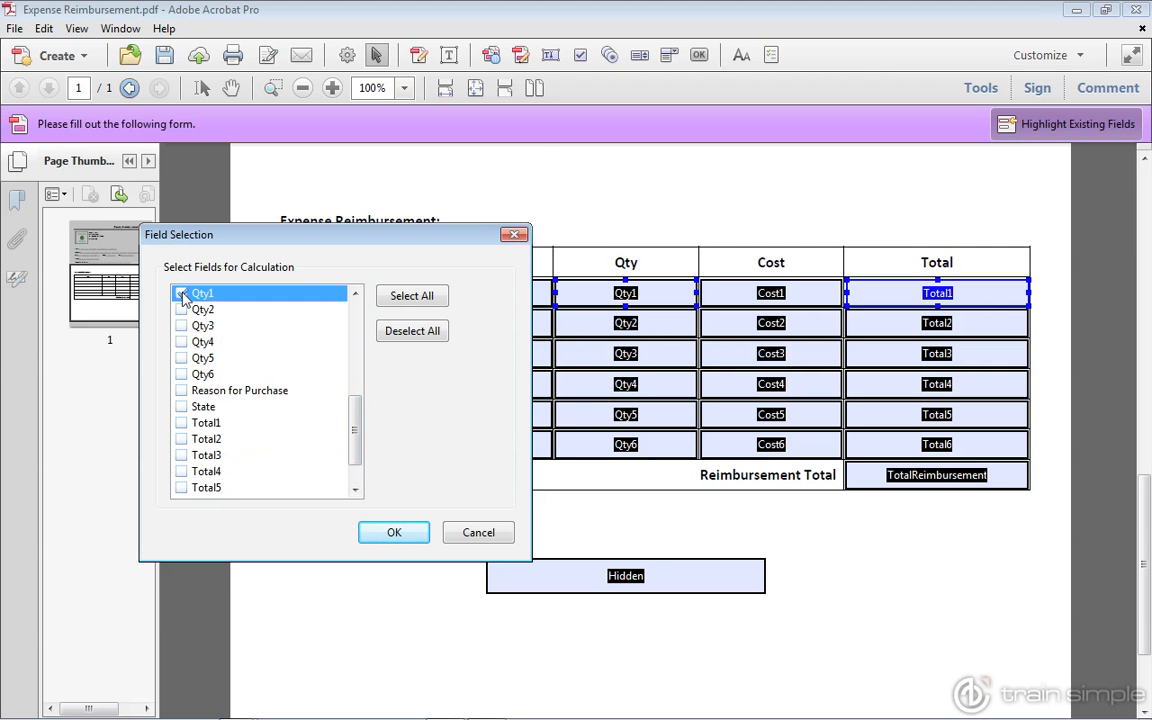
left_click(394, 533)
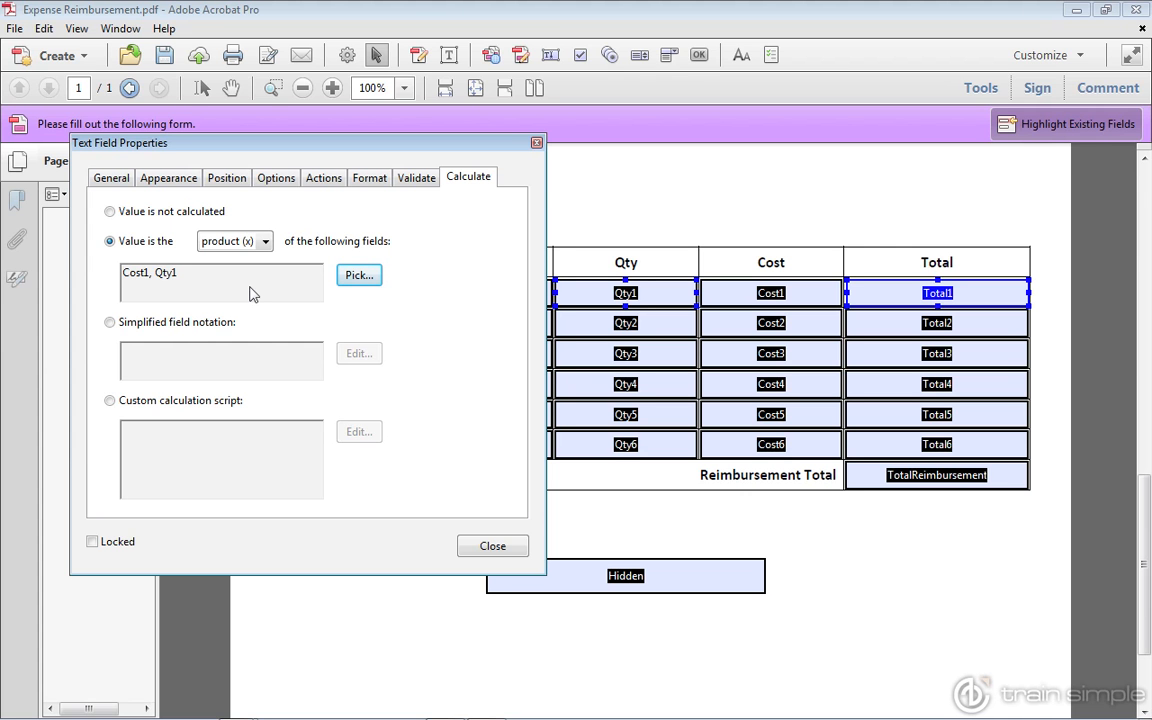
left_click(493, 546)
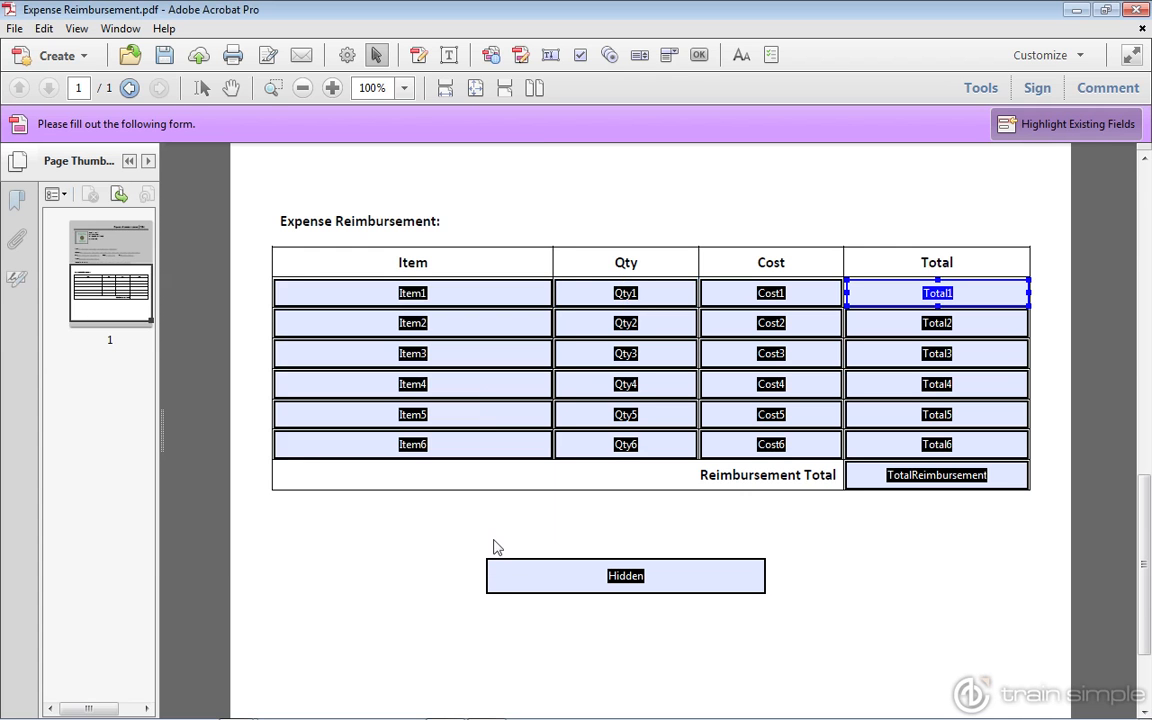
Step: Switch from form editing to the Hand tool and test the first row with quantity 1 and cost 5.00
left_click(231, 88)
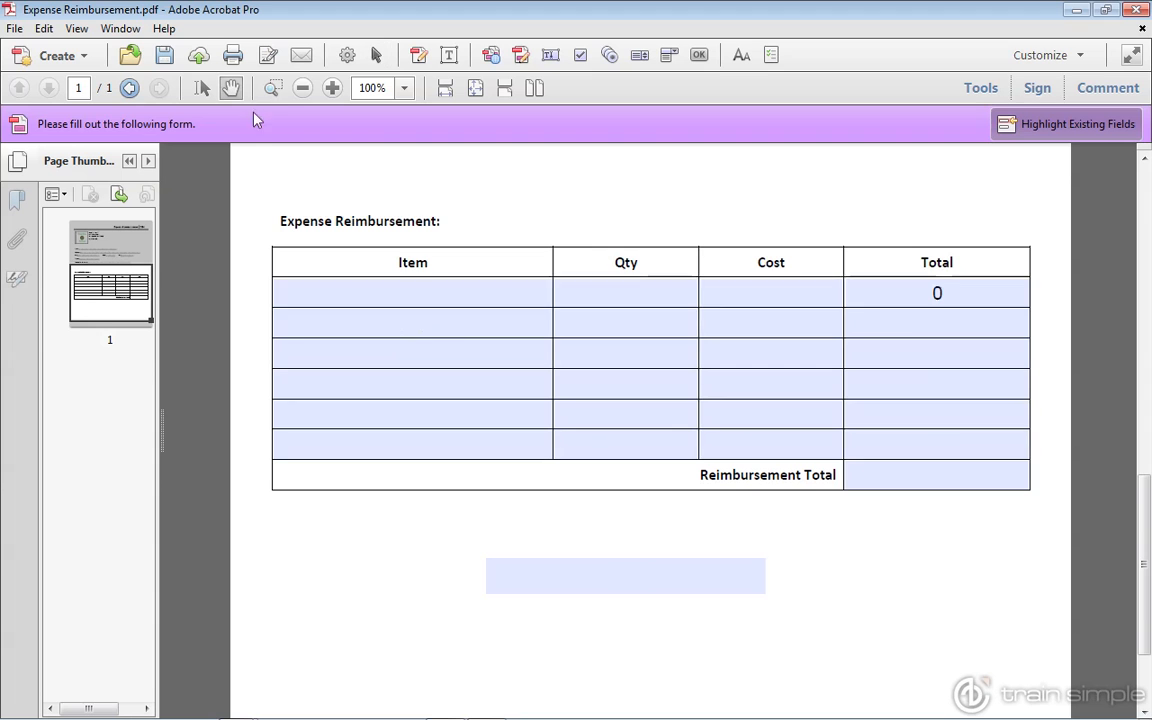
left_click(627, 291)
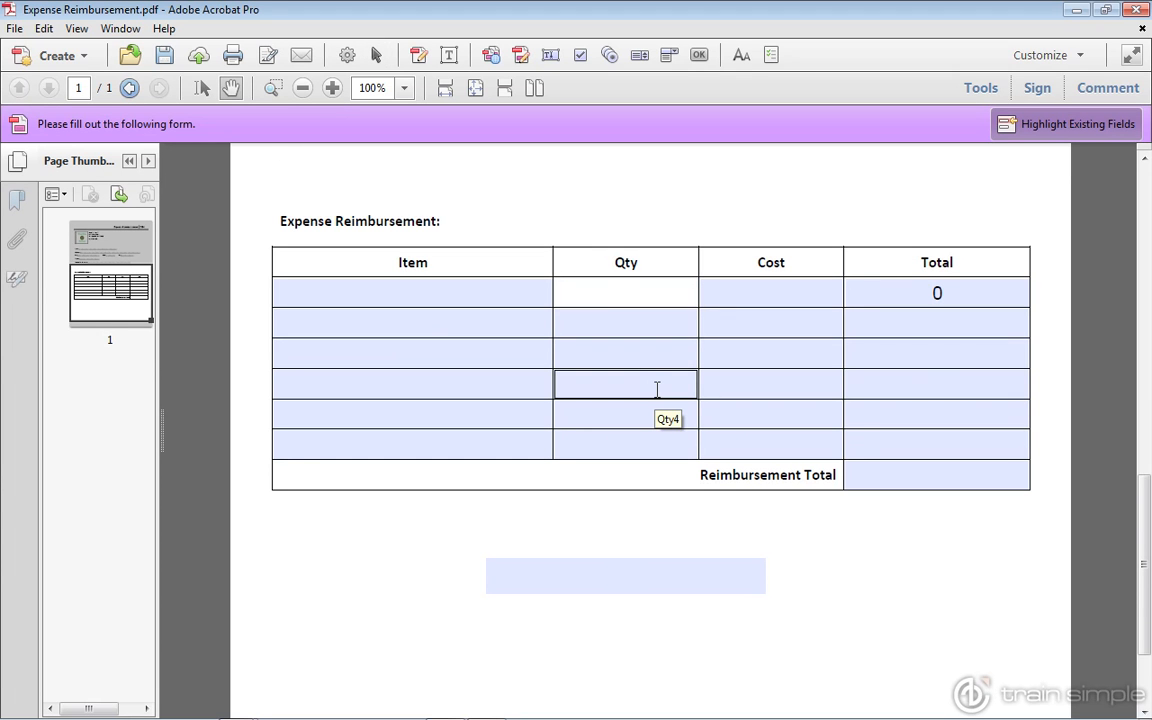
key("Tab")
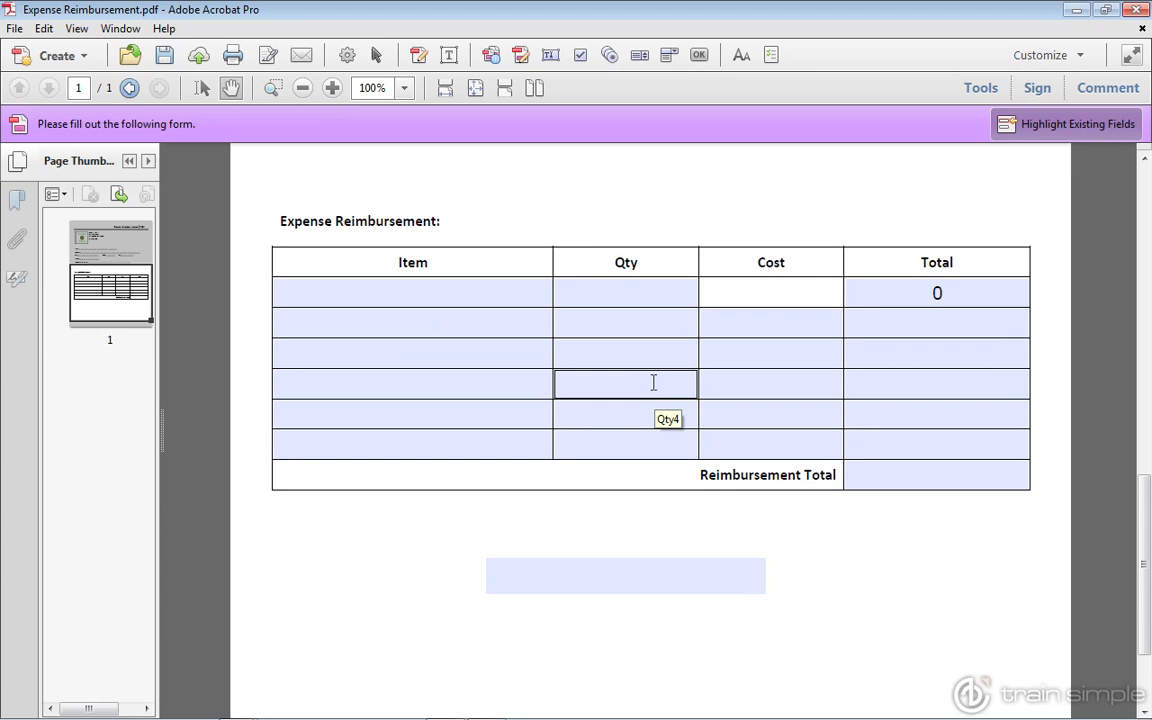
left_click(618, 291)
type("1")
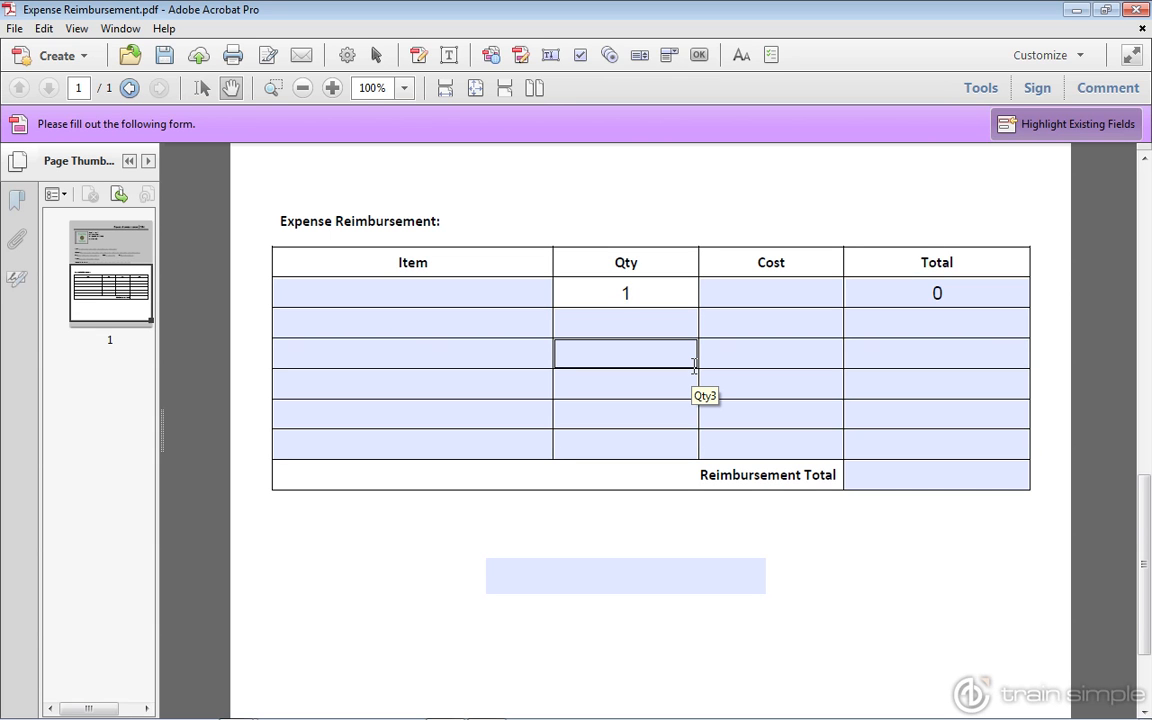
key("Tab")
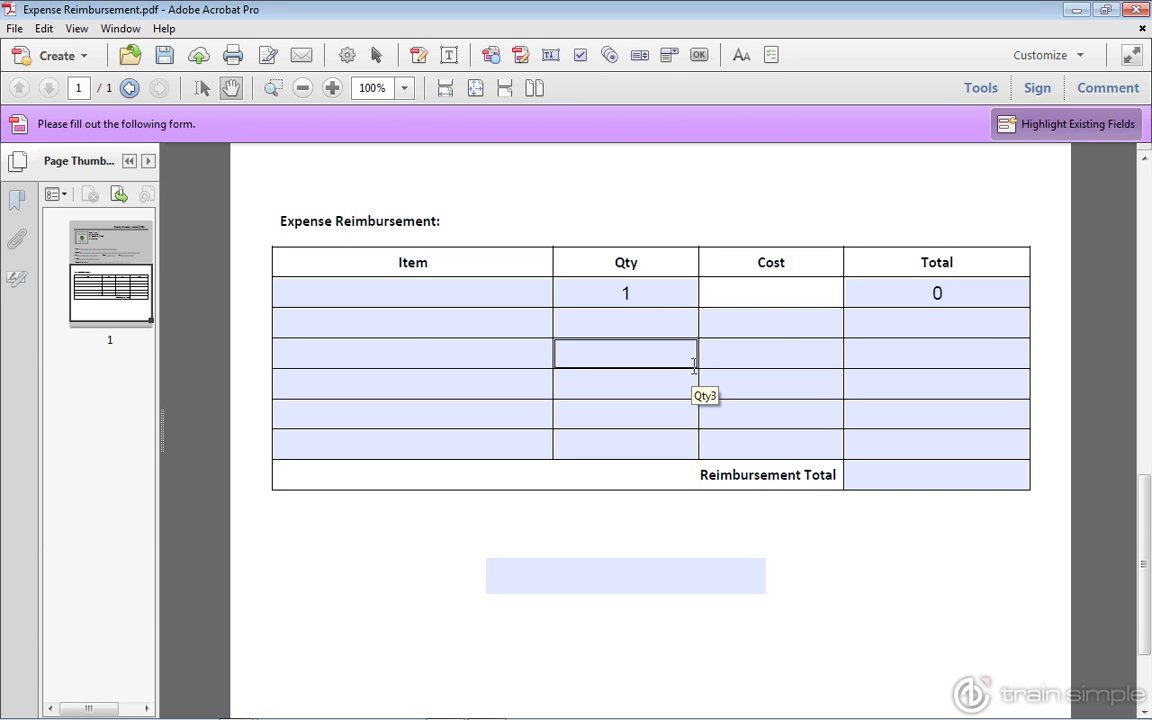
type("5.00")
key("Tab")
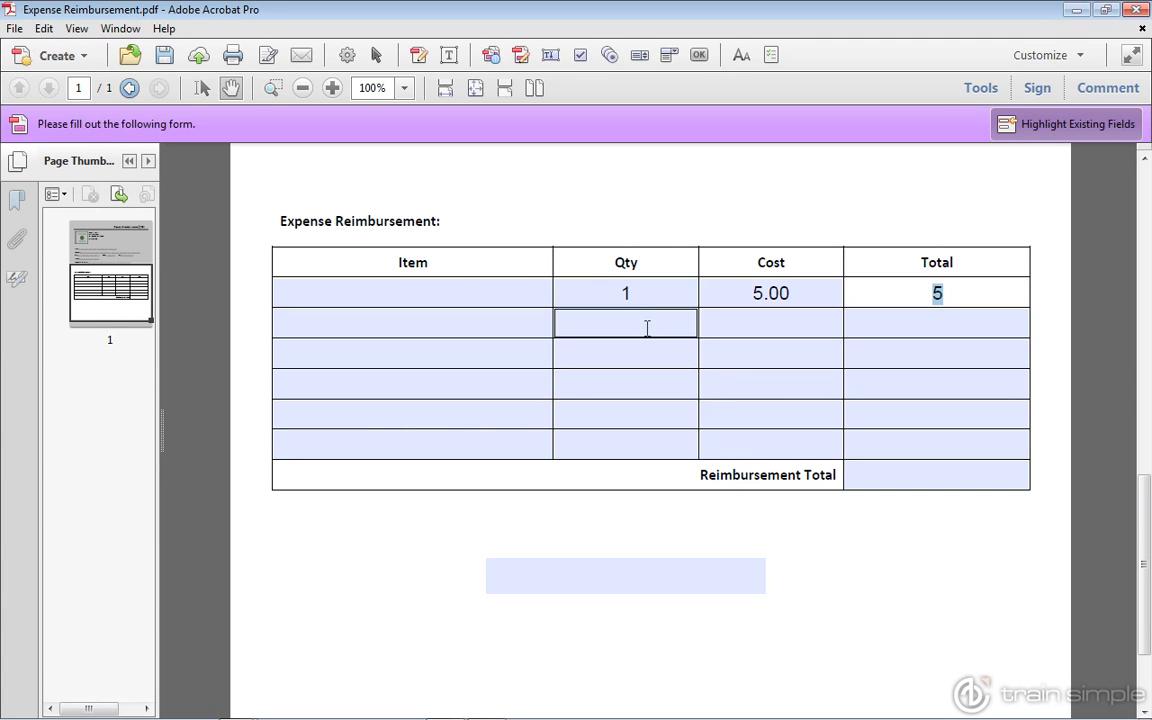
Step: Clear the first row's cost and quantity, and enter 2 as its quantity
left_click_drag(798, 290, 614, 290)
key("BackSpace")
key("BackSpace")
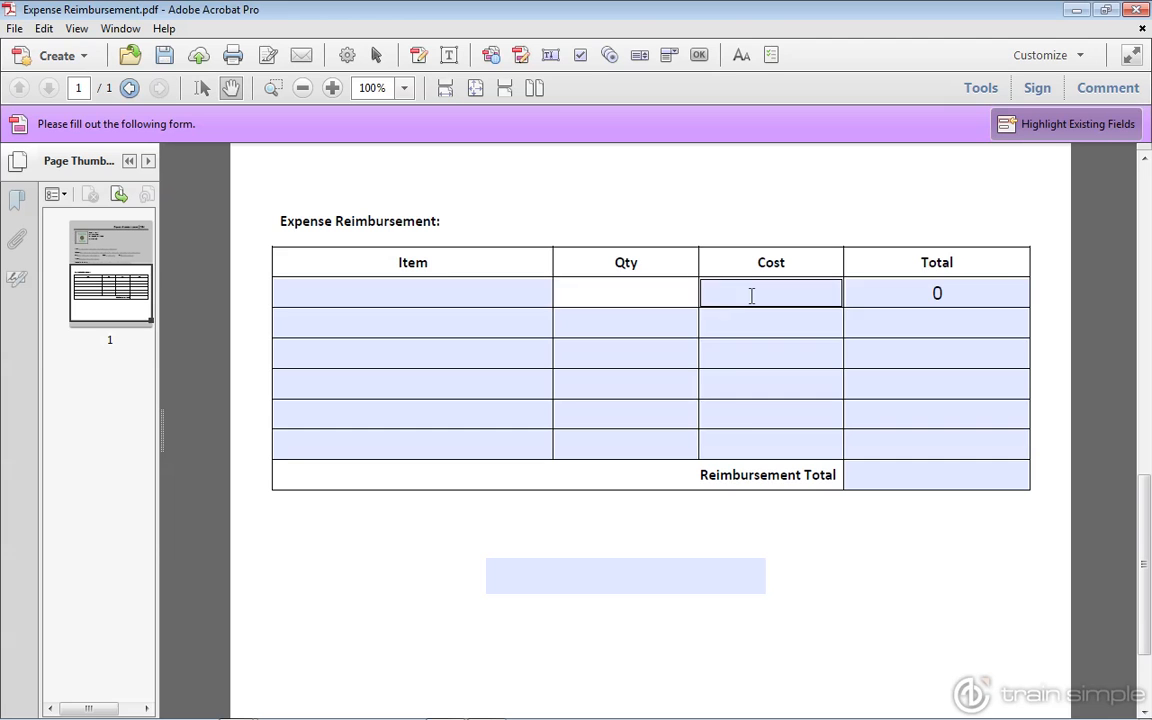
type("2")
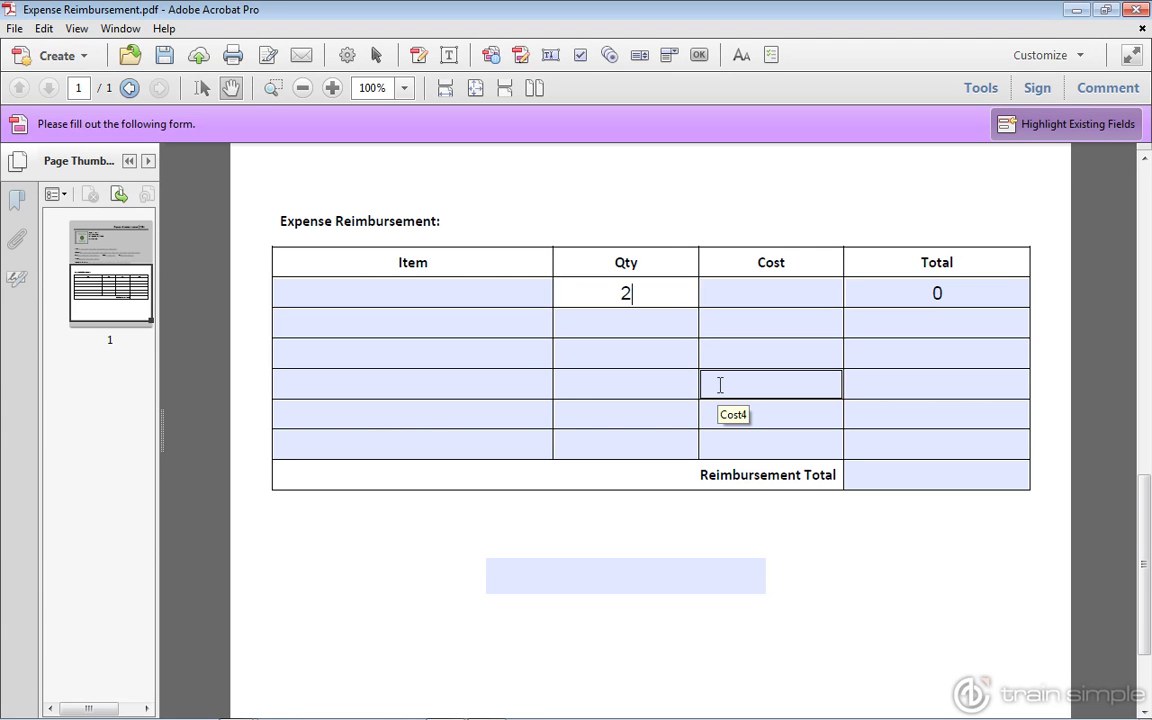
key("Tab")
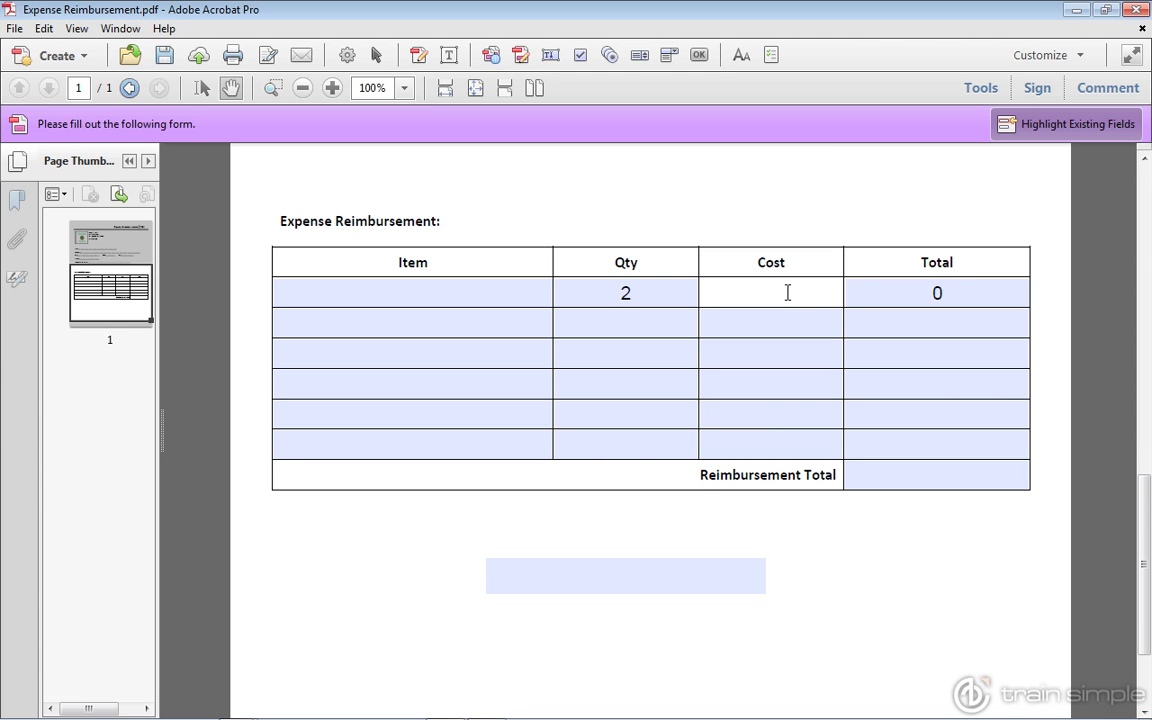
left_click(921, 292)
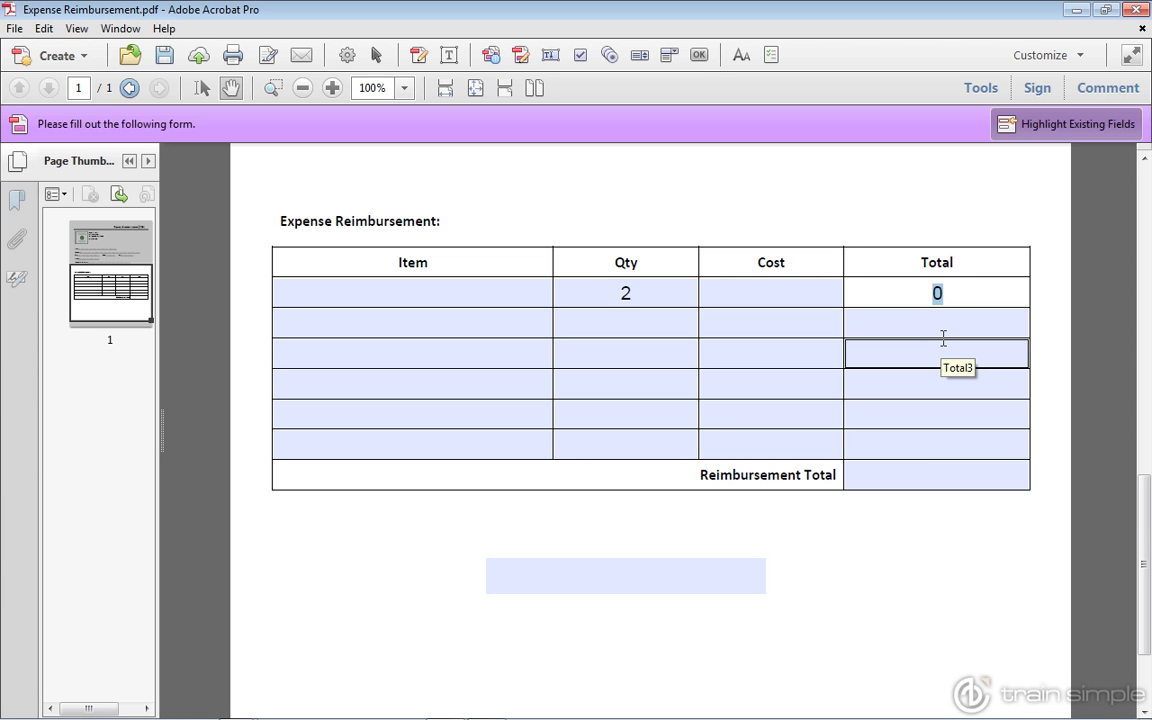
left_click(958, 285)
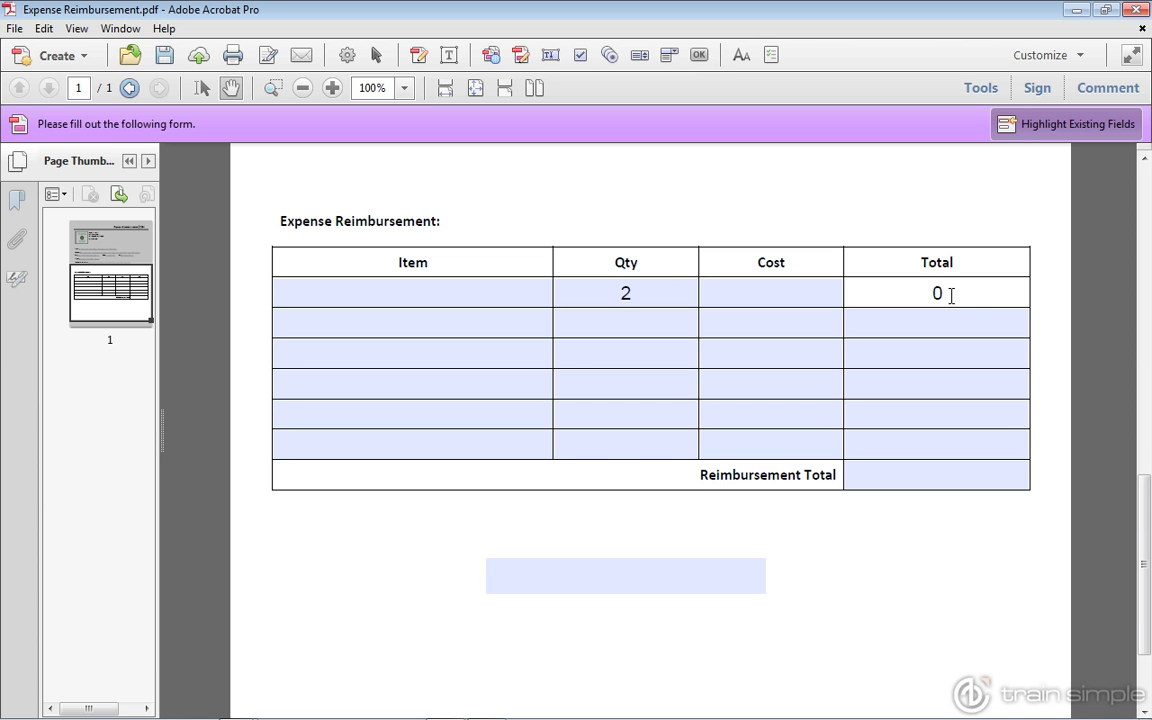
left_click(933, 355)
left_click(938, 324)
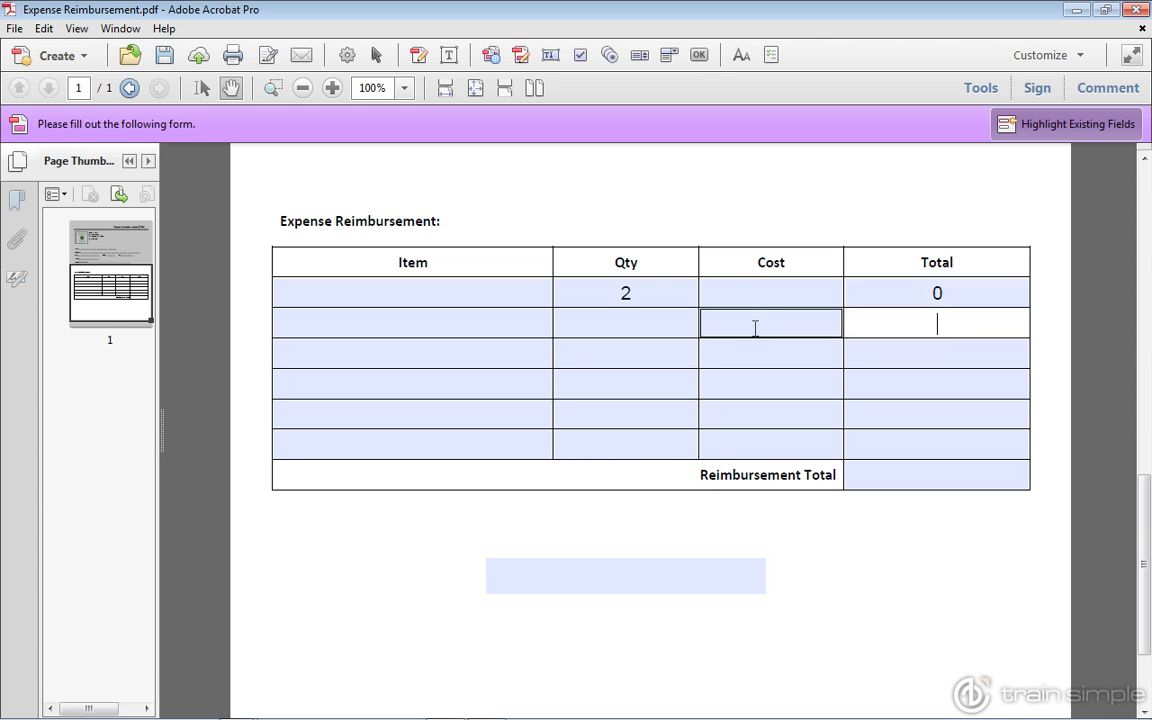
Step: Enter a cost of 1 in the first row and select the value in its Total field
left_click(763, 290)
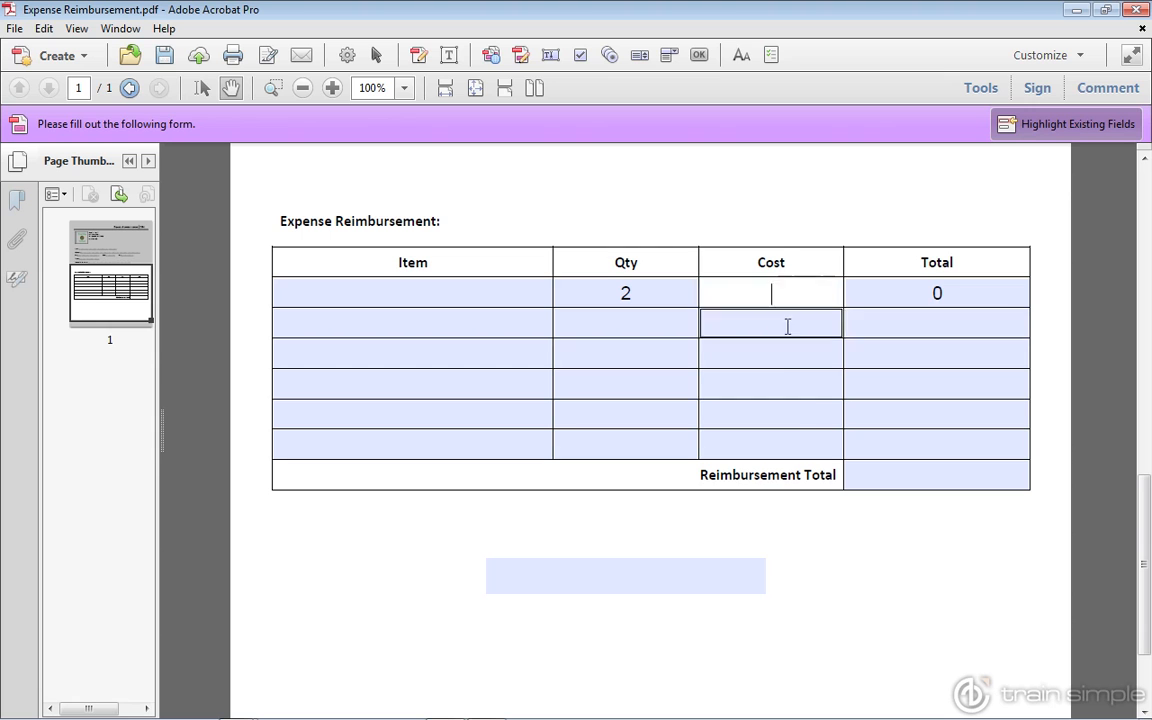
type("1")
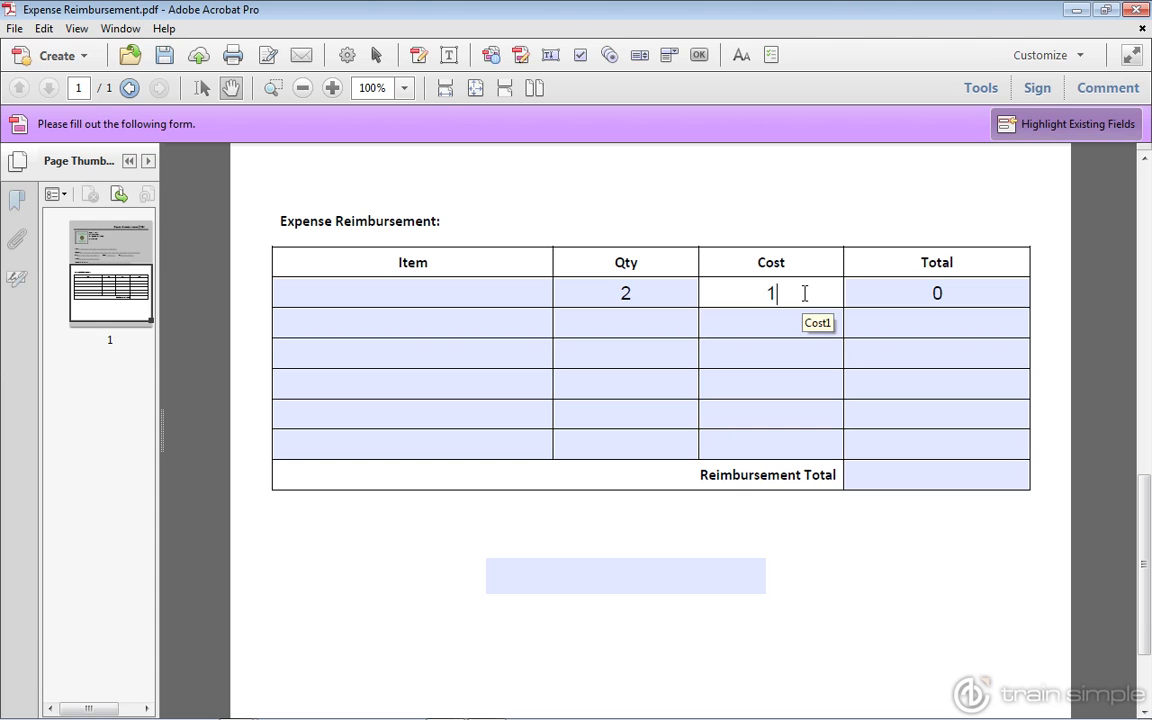
key("Tab")
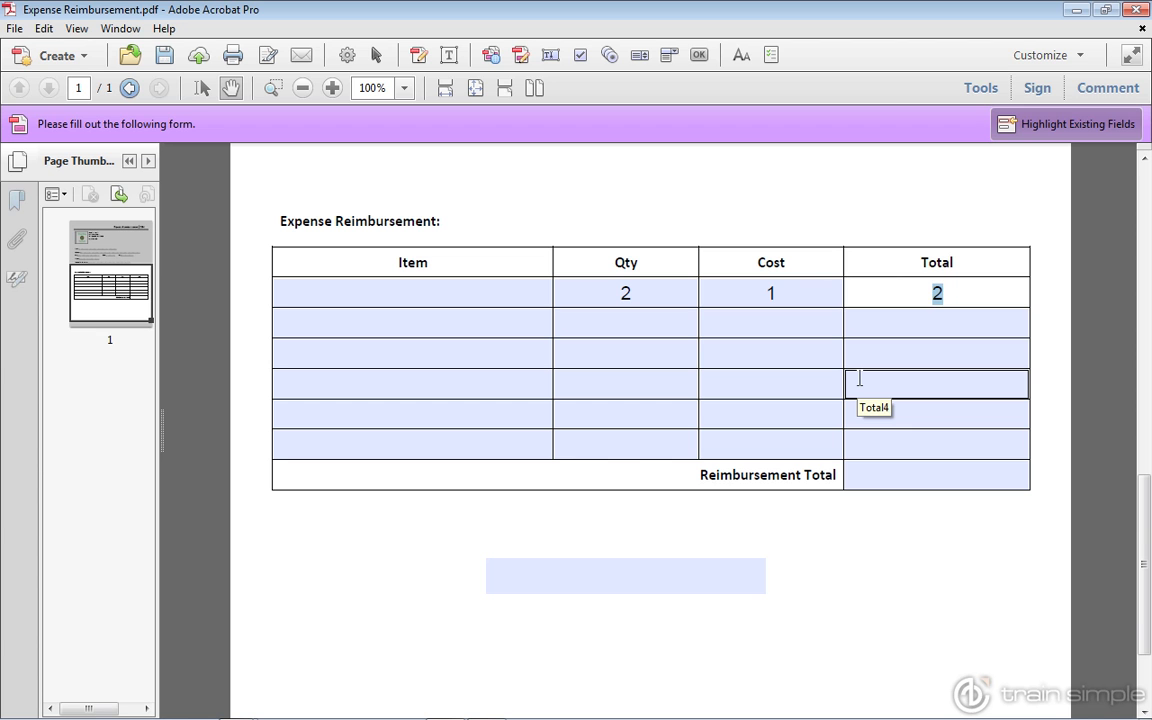
left_click(964, 291)
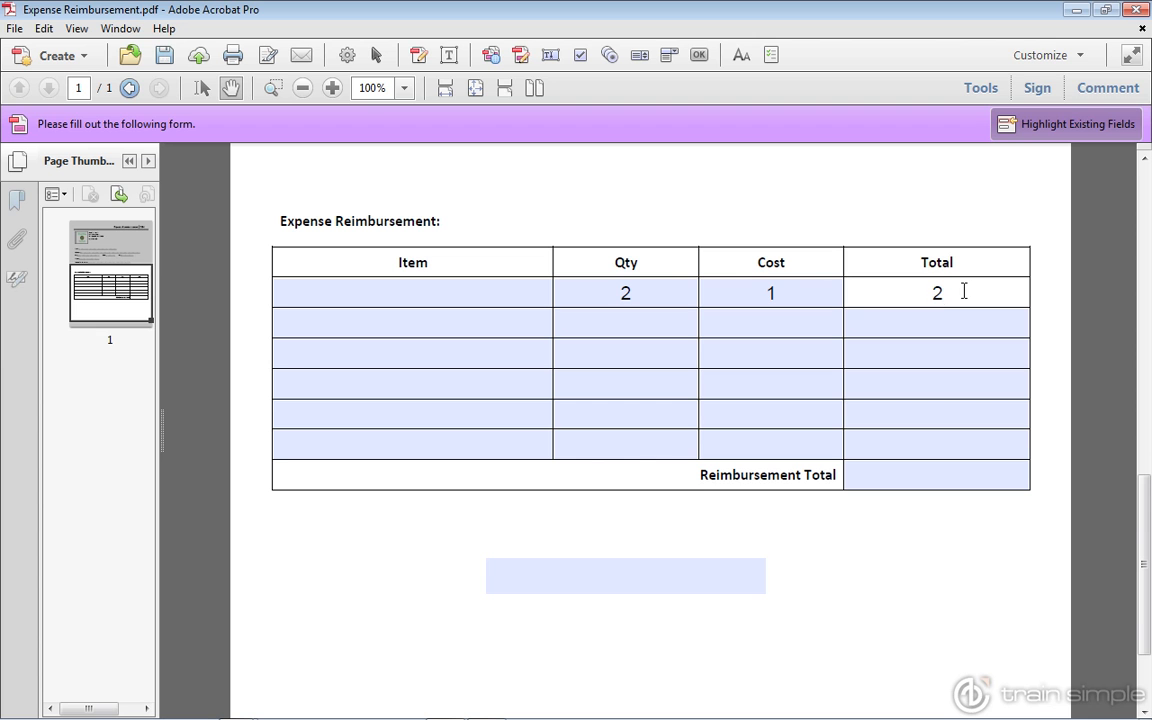
double_click(936, 292)
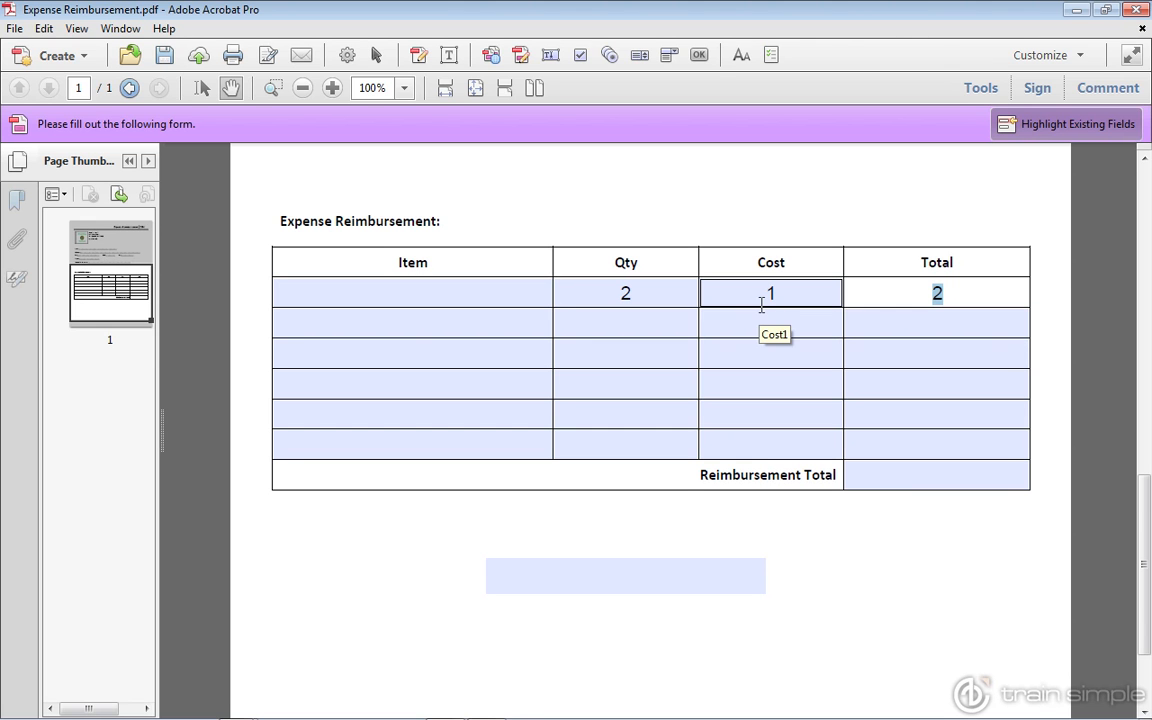
Step: Change the first row's cost to 2 to test the total calculation again
left_click(789, 298)
key("BackSpace")
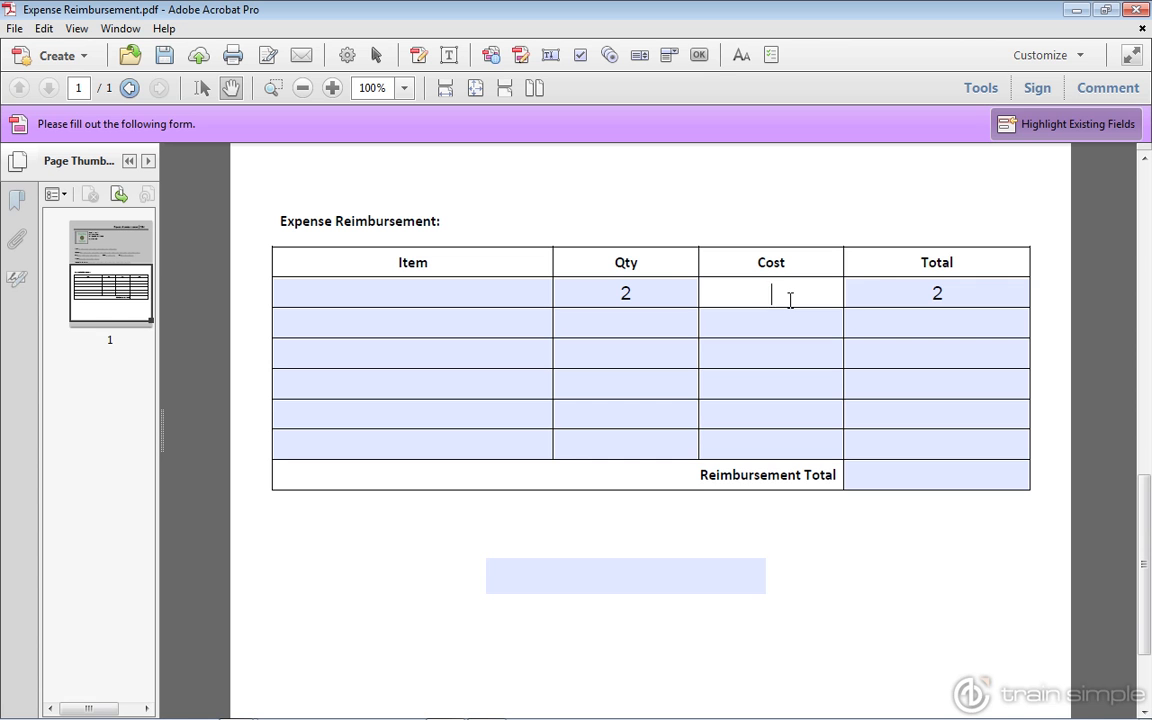
type("2")
left_click(808, 358)
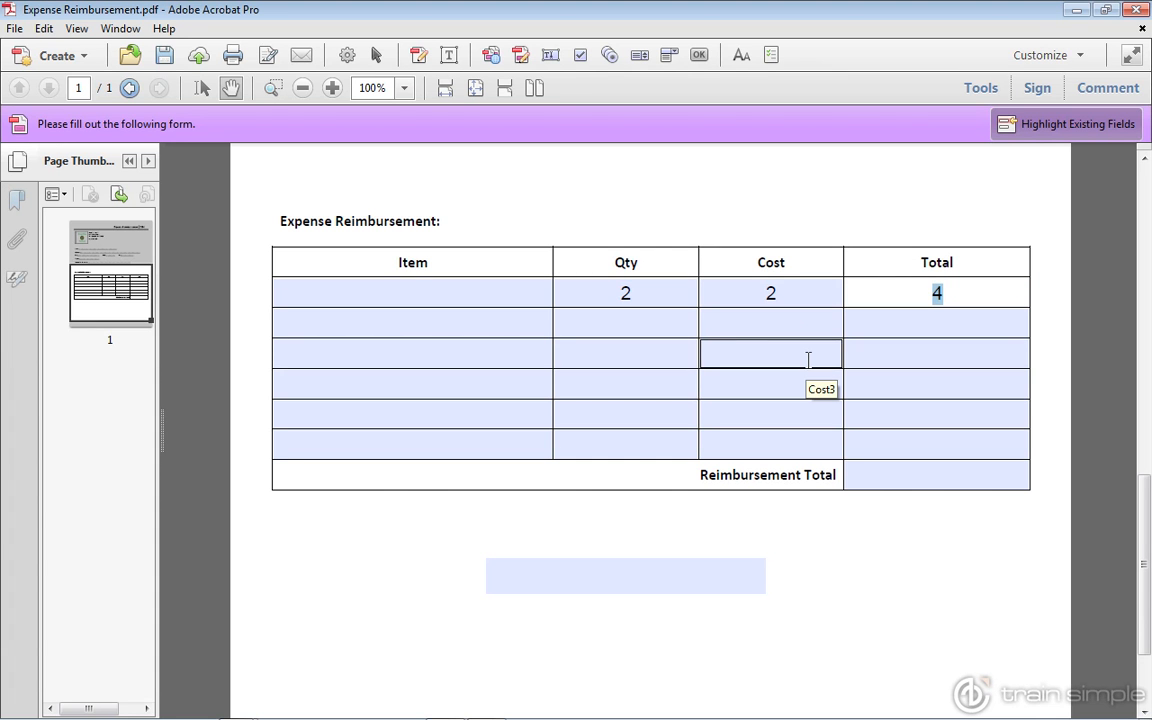
Step: Return to form editing and review the fields picked for the first row's Total1 product calculation
left_click(947, 294)
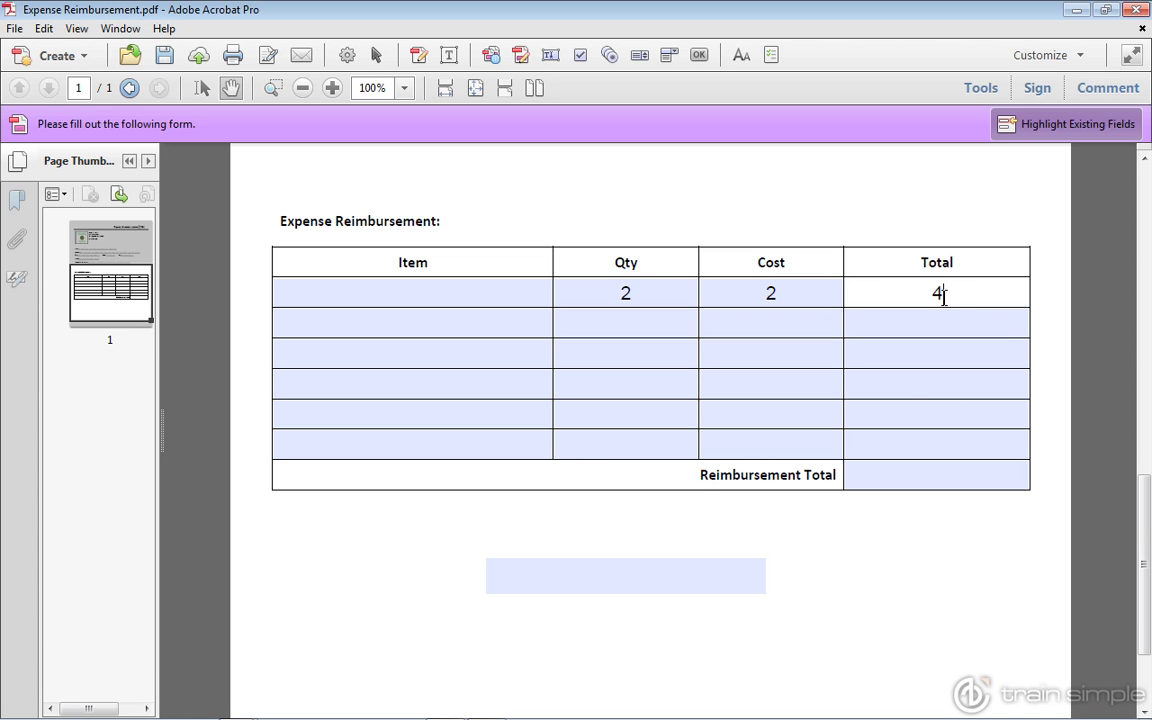
double_click(944, 294)
left_click(376, 55)
left_click(950, 296)
double_click(950, 296)
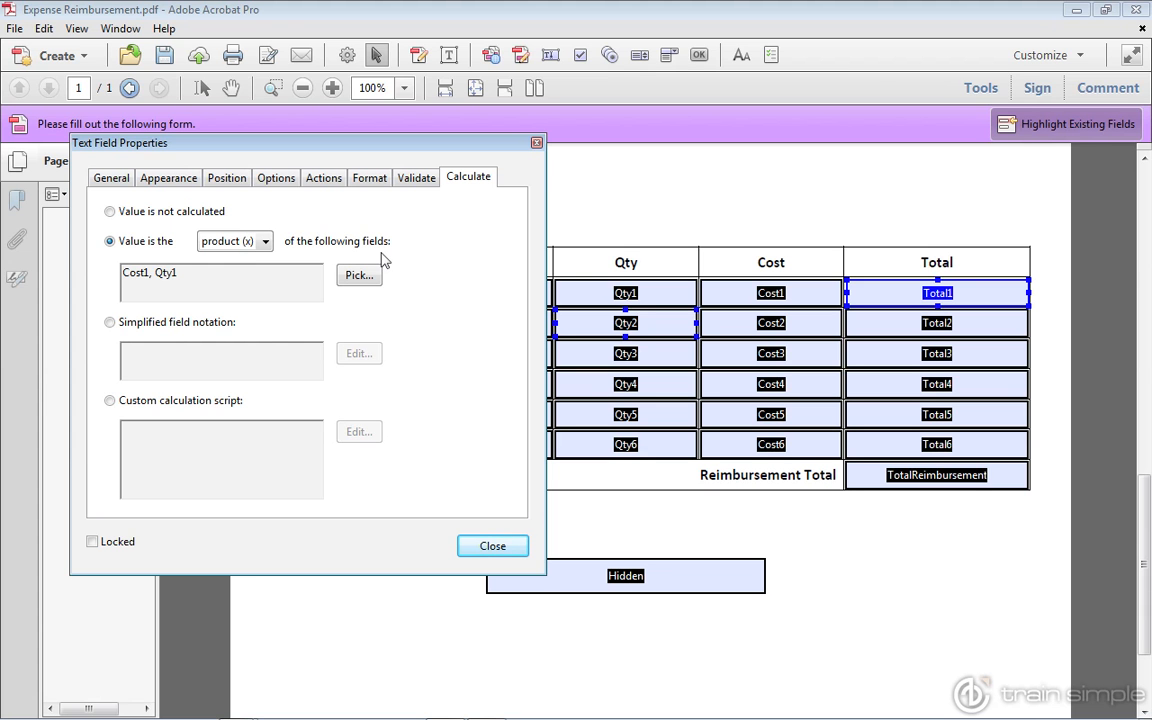
left_click(350, 277)
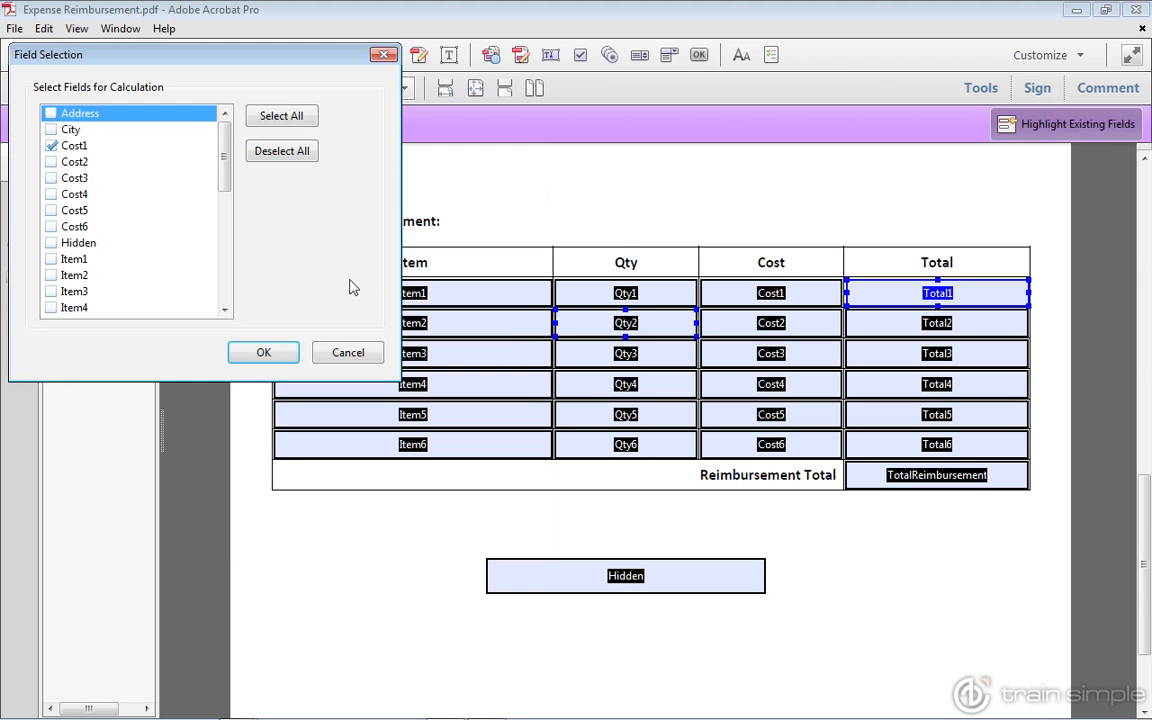
left_click(280, 357)
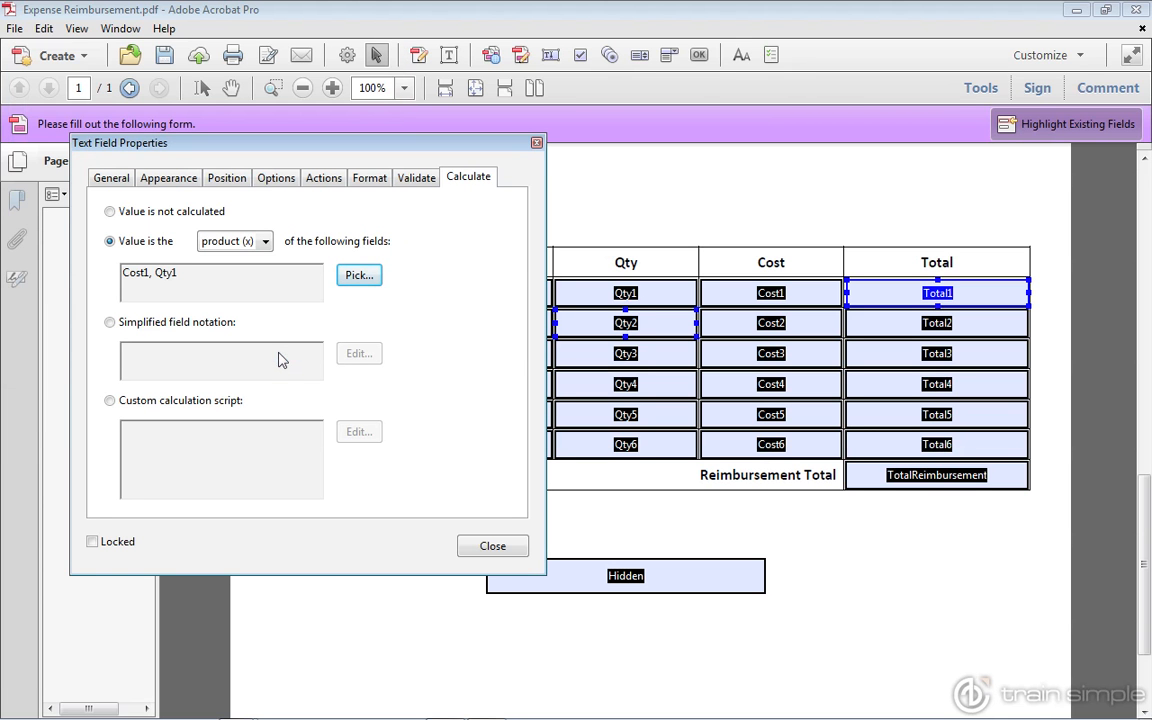
left_click(485, 545)
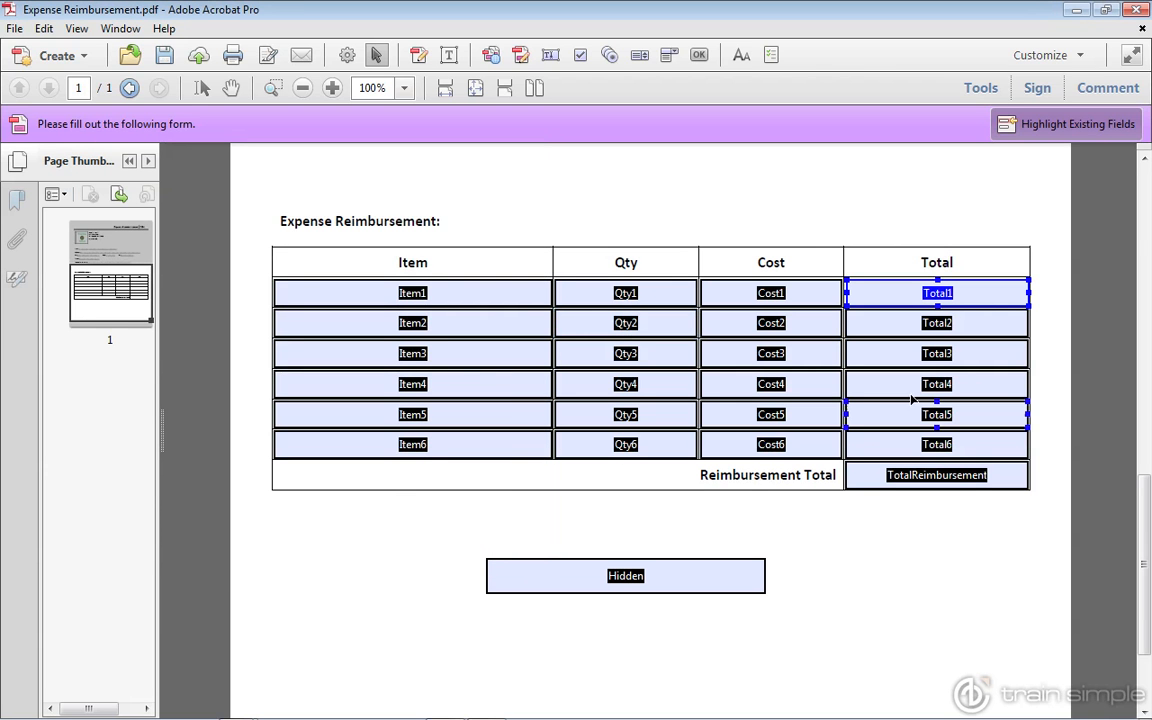
Step: Set the Total2 field to use a custom calculation script and open that script for editing
left_click(937, 325)
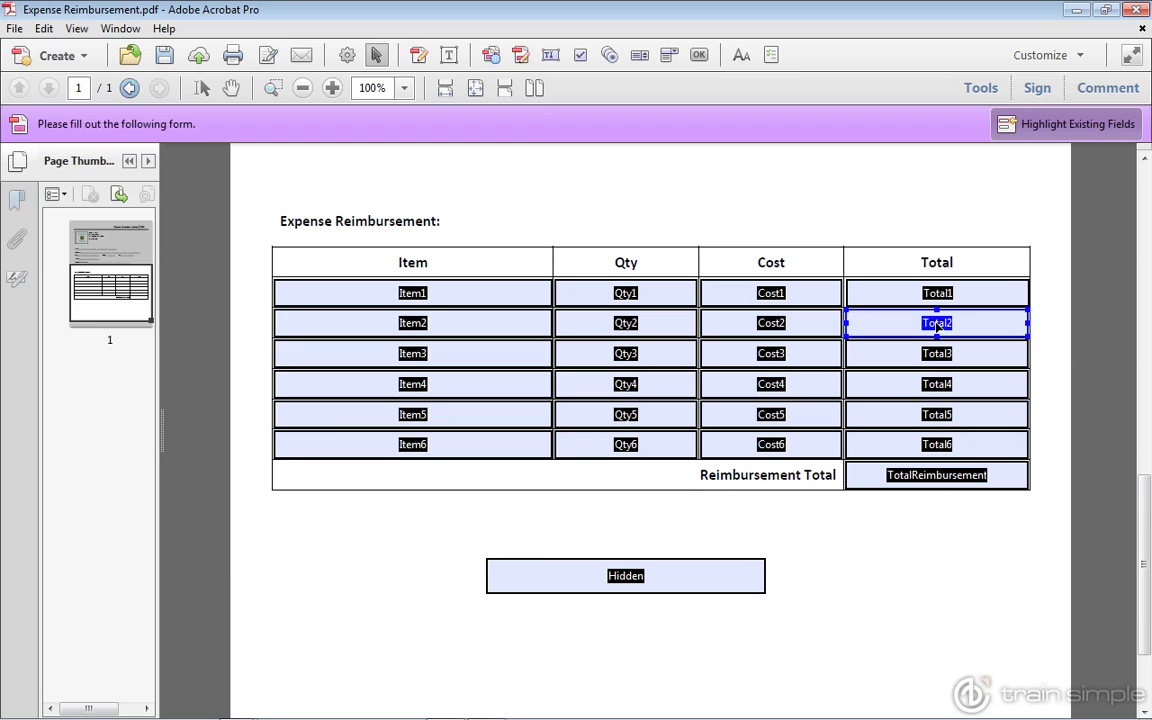
double_click(937, 325)
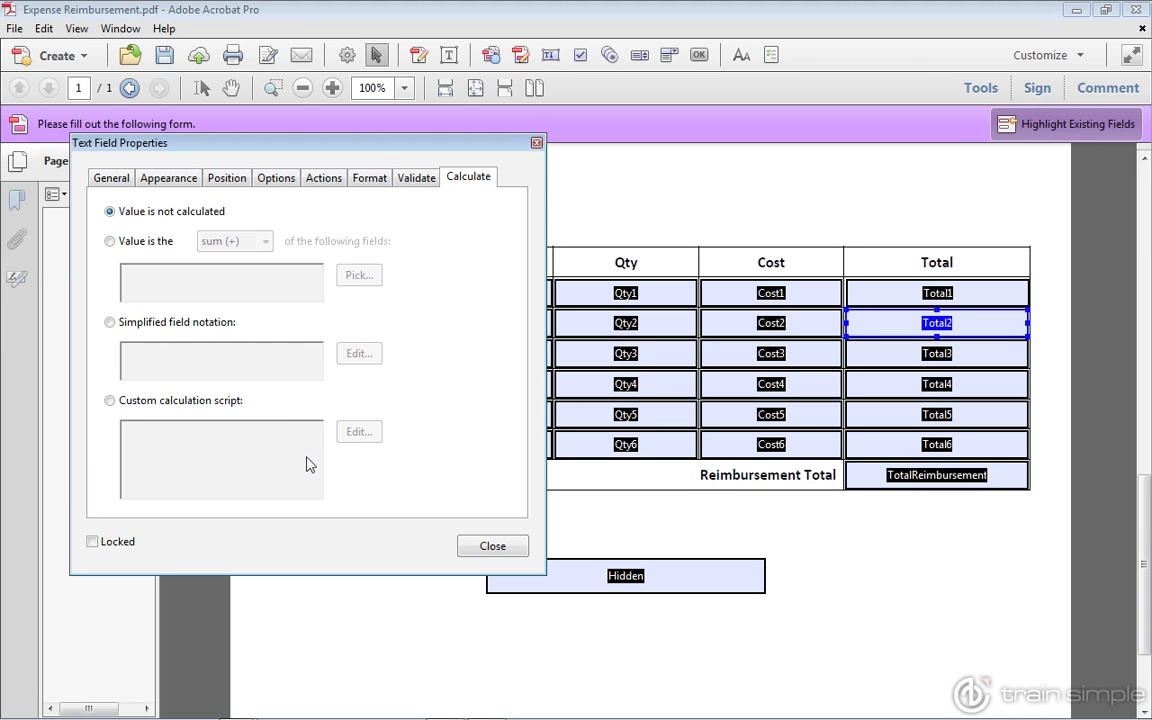
left_click(110, 400)
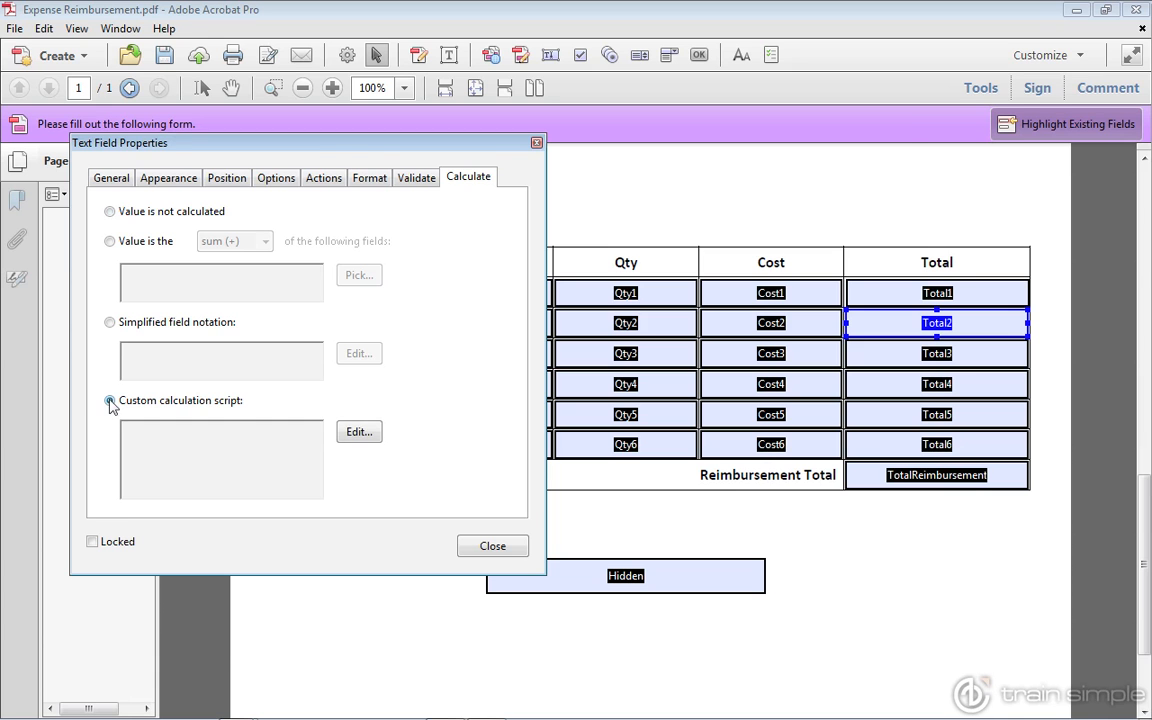
left_click(358, 432)
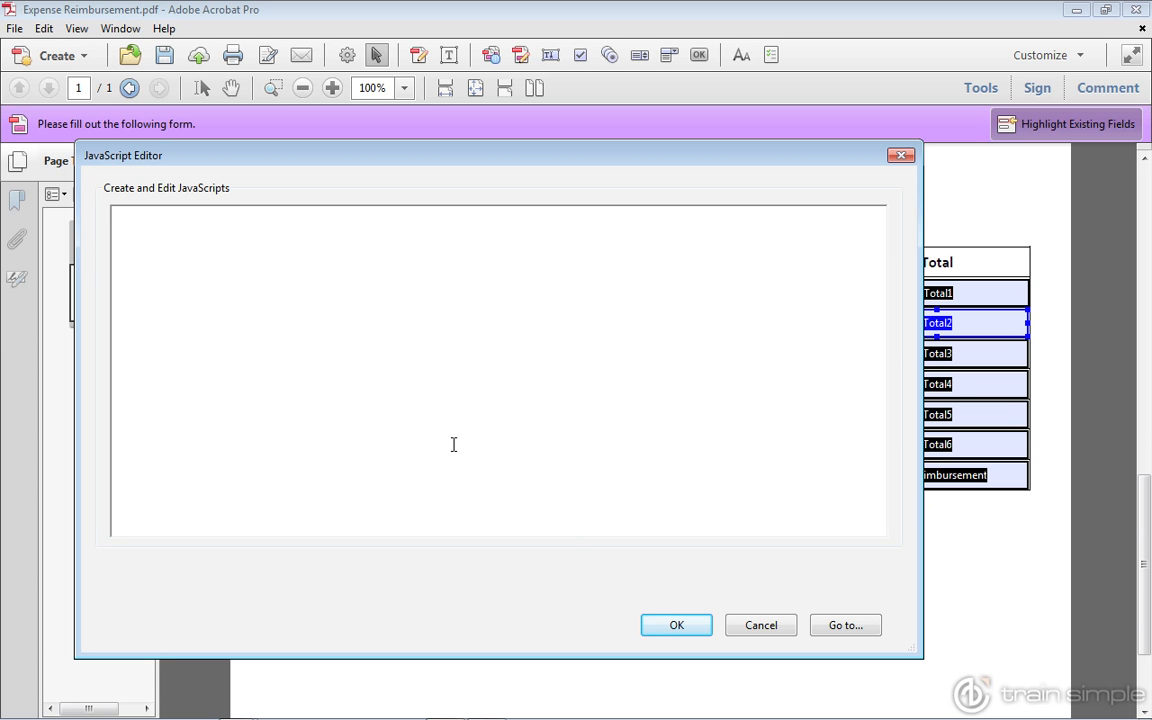
Step: Write the script line var total = this.getField("Total2").value; for the Total2 calculation
type("var total = ")
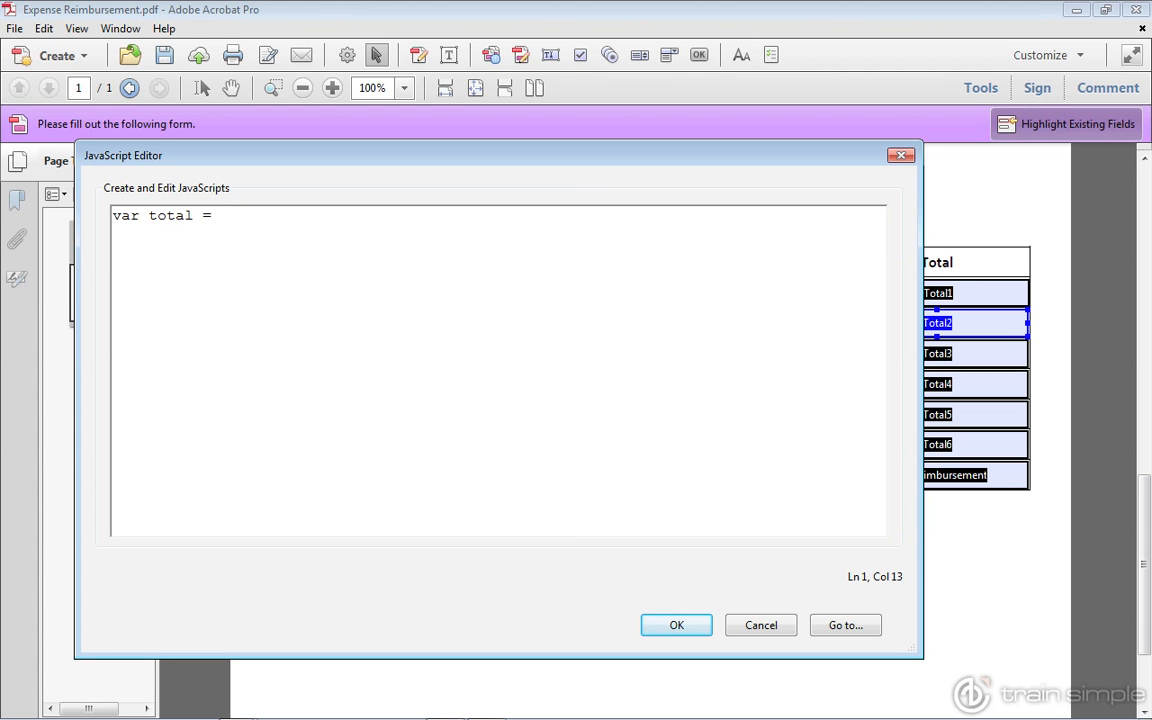
type("this.getField(")
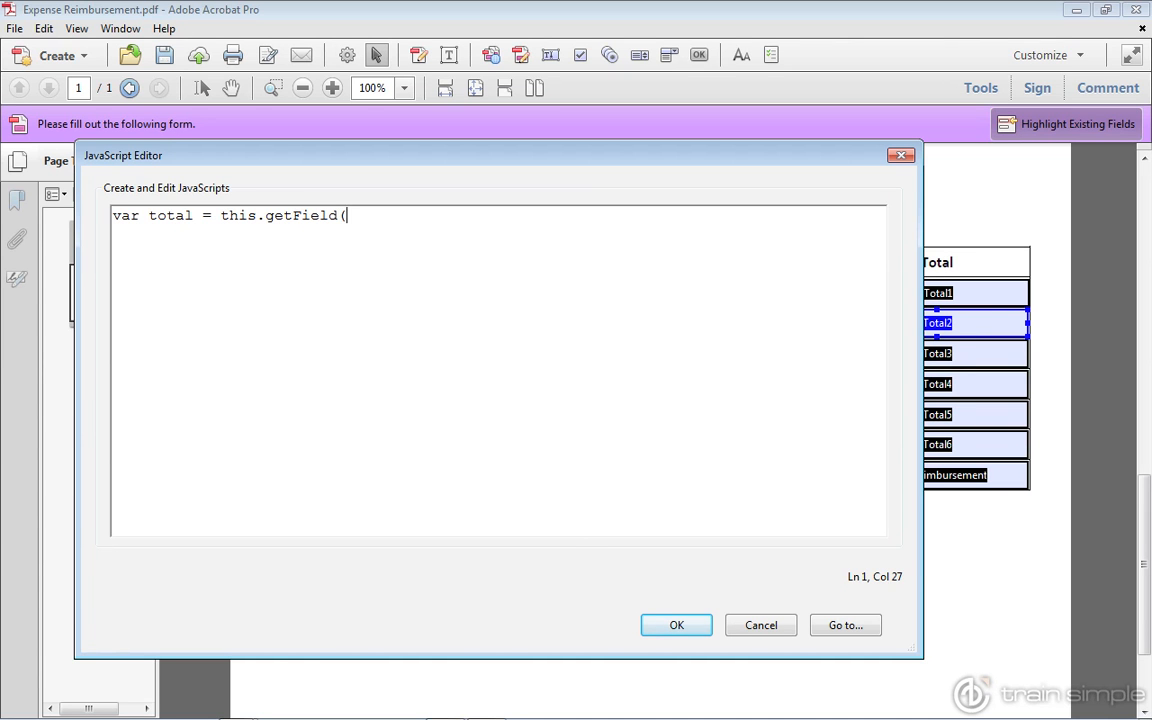
type("\"total")
key("BackSpace")
key("BackSpace")
key("BackSpace")
key("BackSpace")
key("BackSpace")
type("Total2\").value;")
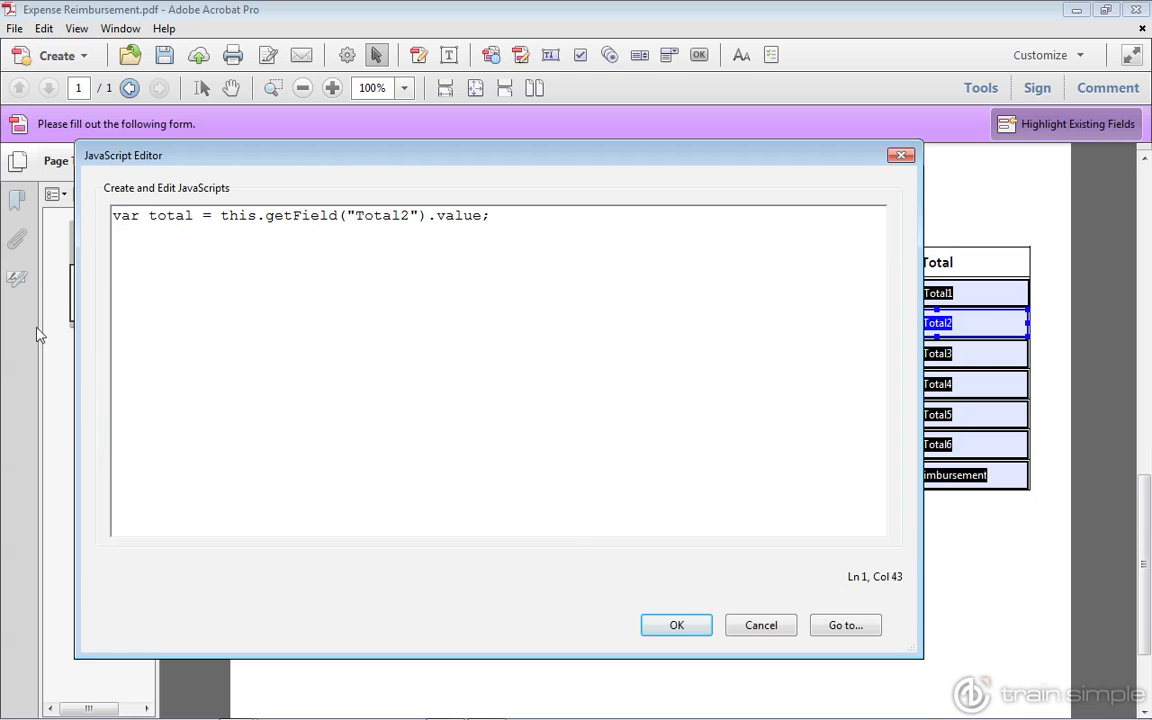
Step: Uncover the form's field names and replace the field referenced in the script with Qty2
left_click_drag(306, 152, 350, 427)
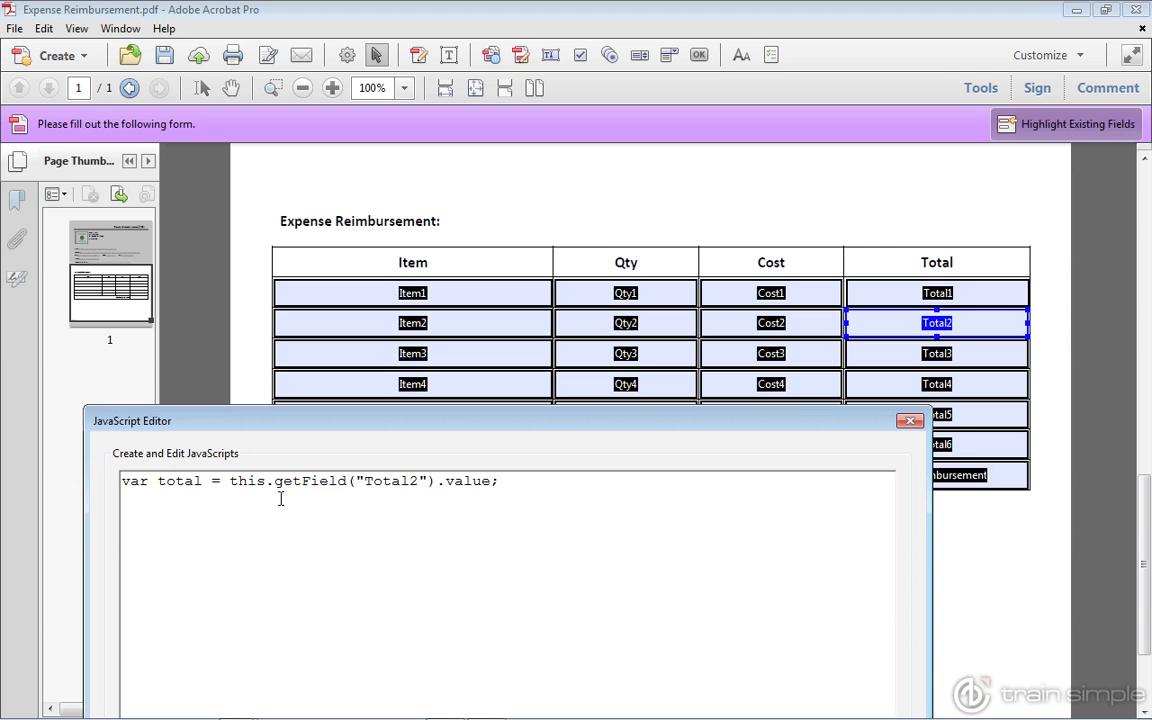
left_click_drag(419, 481, 364, 481)
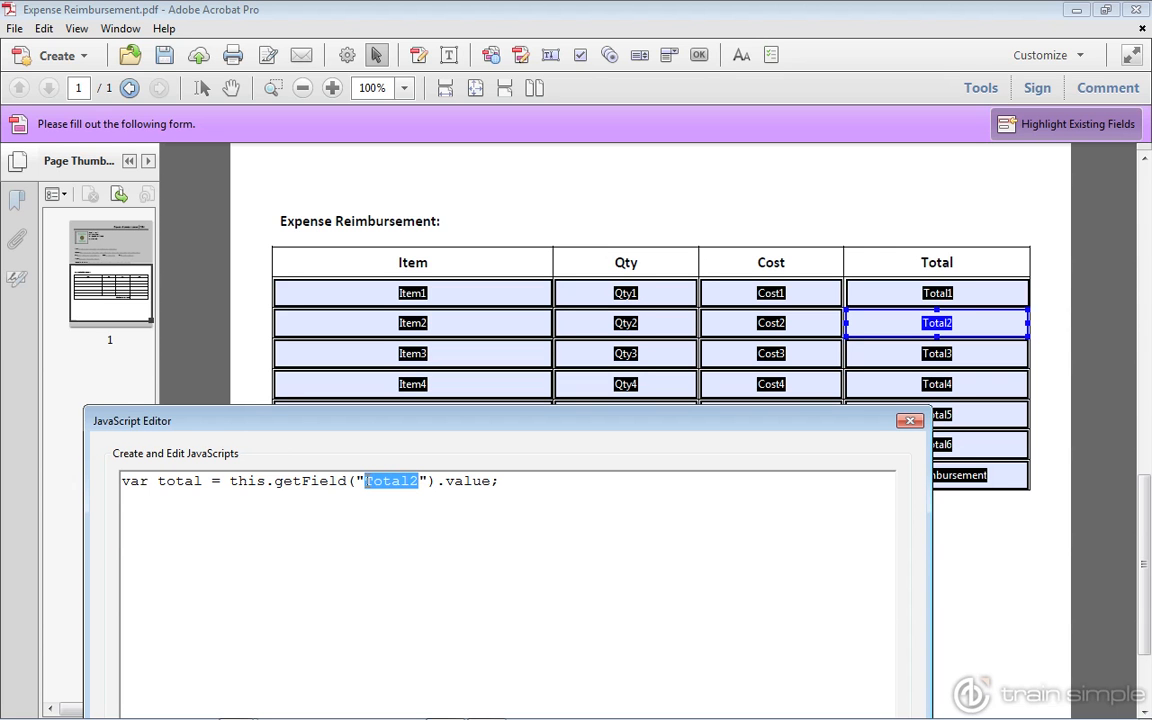
type("Qty2")
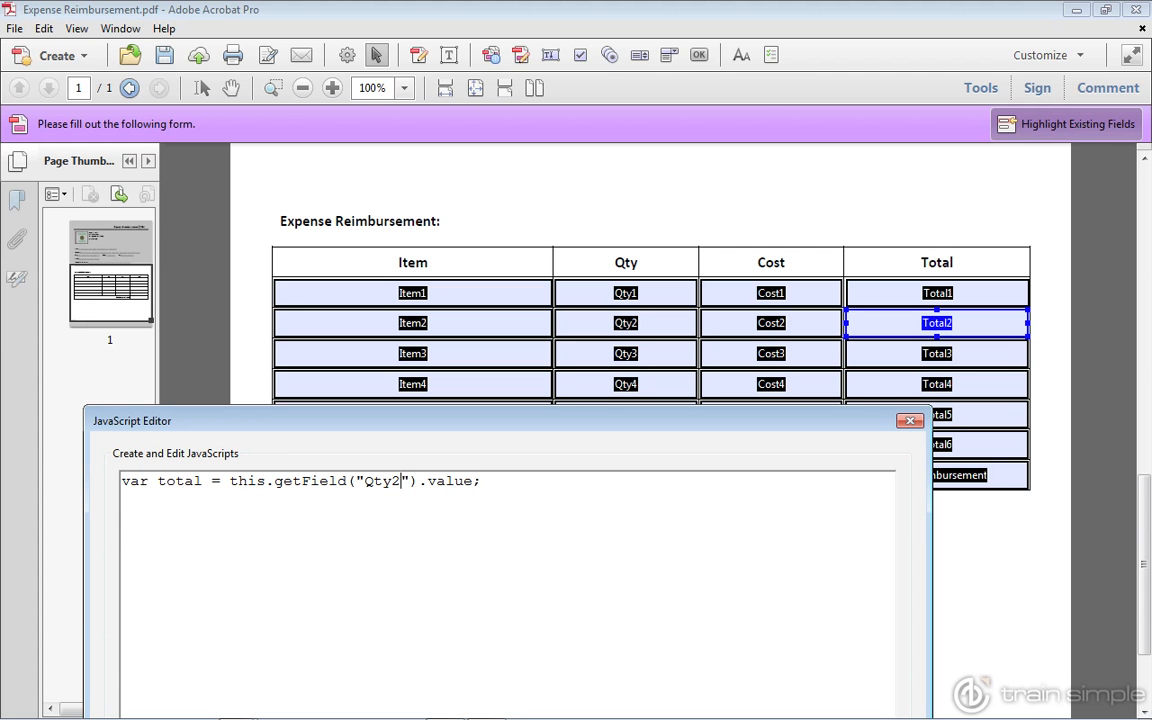
Step: Add a multiplication operator after the Qty2 value and a copy of this.getField("Qty2").value as the second factor
left_click(476, 481)
type("*")
left_click_drag(230, 481, 472, 483)
key("ctrl+c")
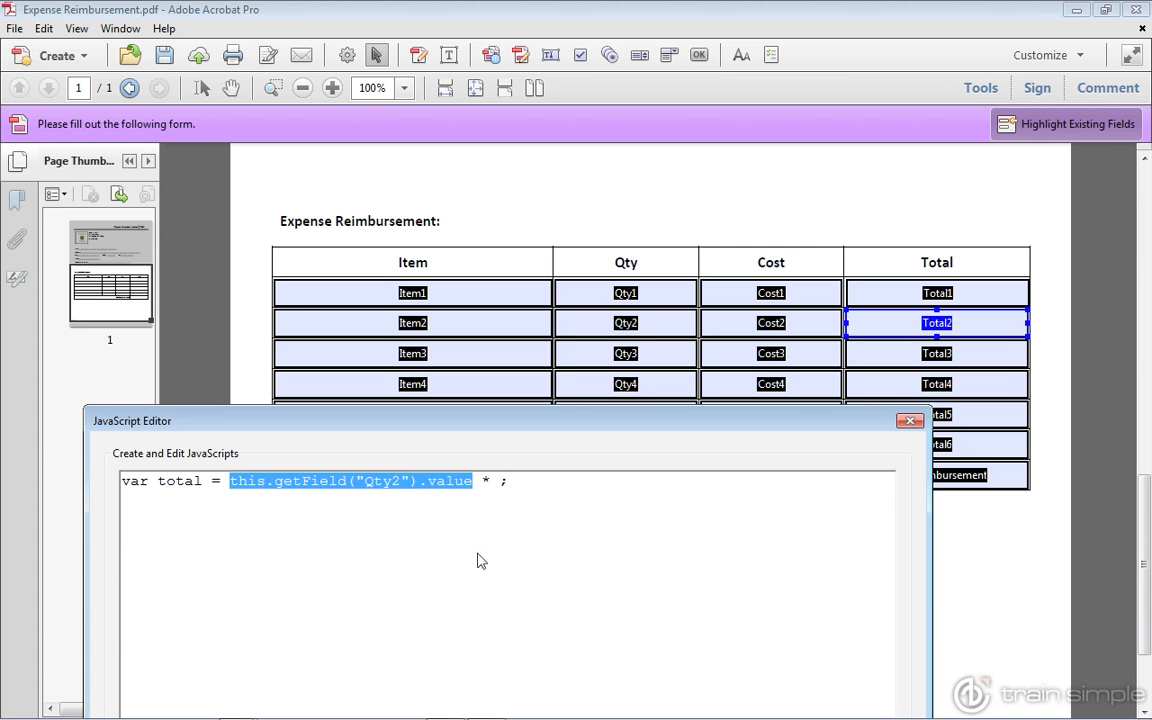
left_click(499, 484)
key("ctrl+v")
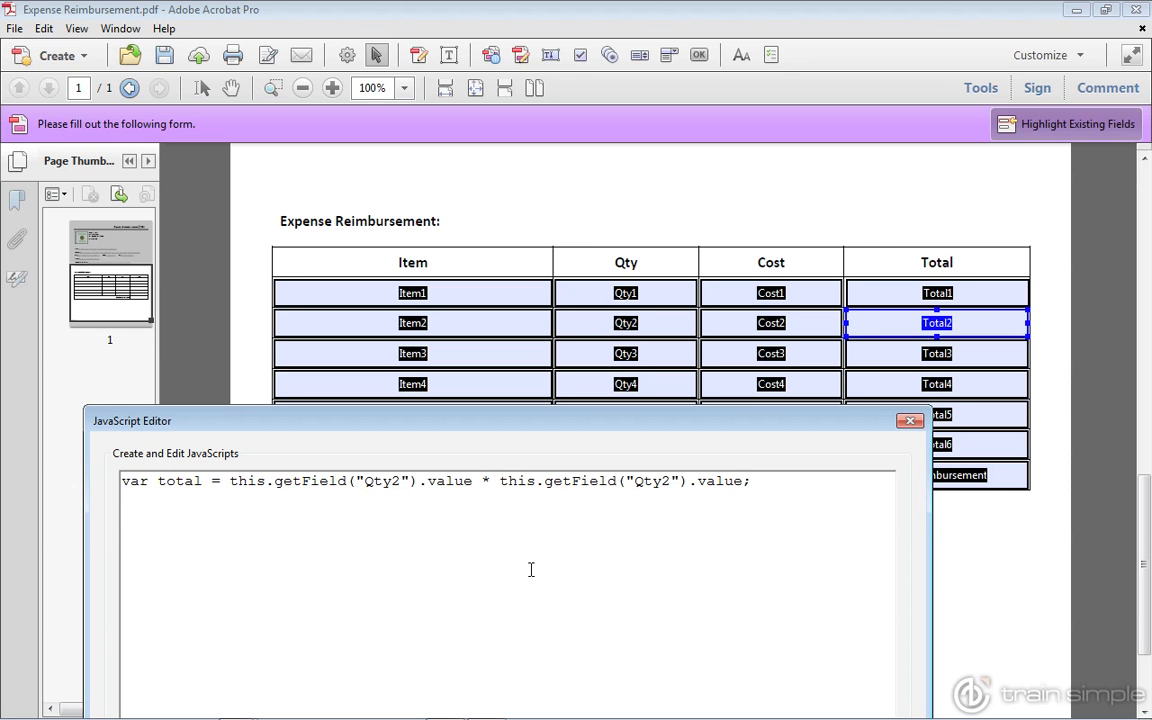
Step: Change the field referenced in the multiplication's second factor to Cost2
left_click(531, 481)
left_click_drag(535, 413, 534, 458)
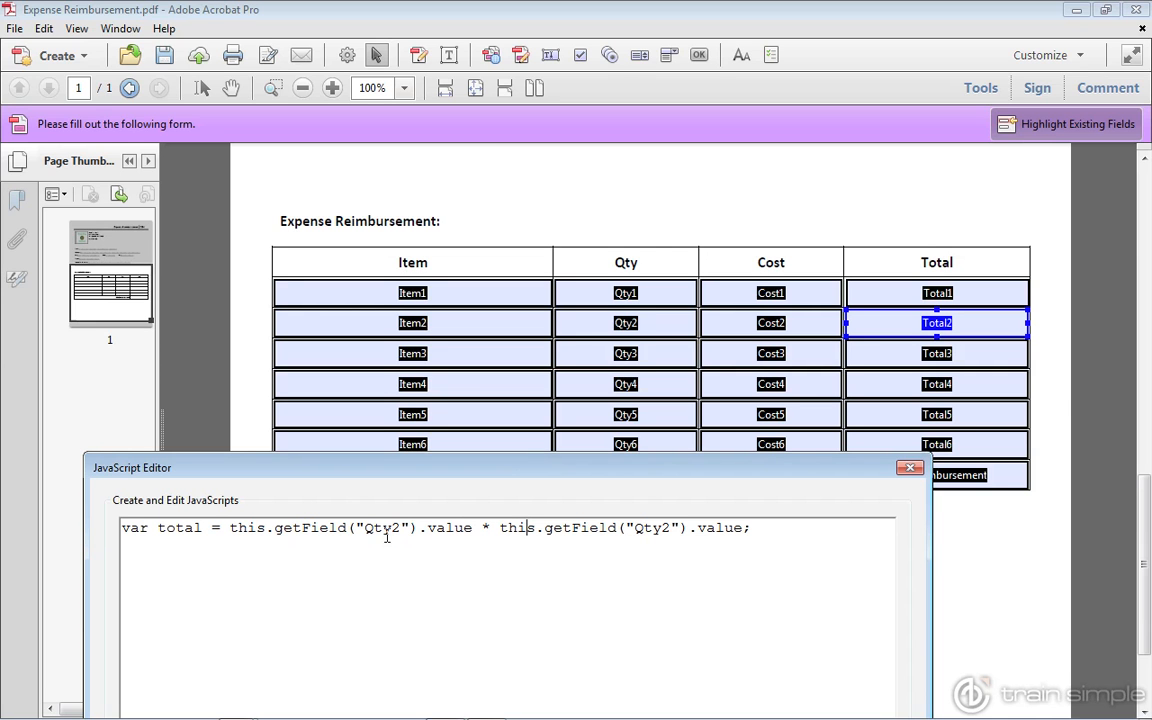
left_click(660, 530)
key("BackSpace")
key("BackSpace")
key("BackSpace")
type("Cost")
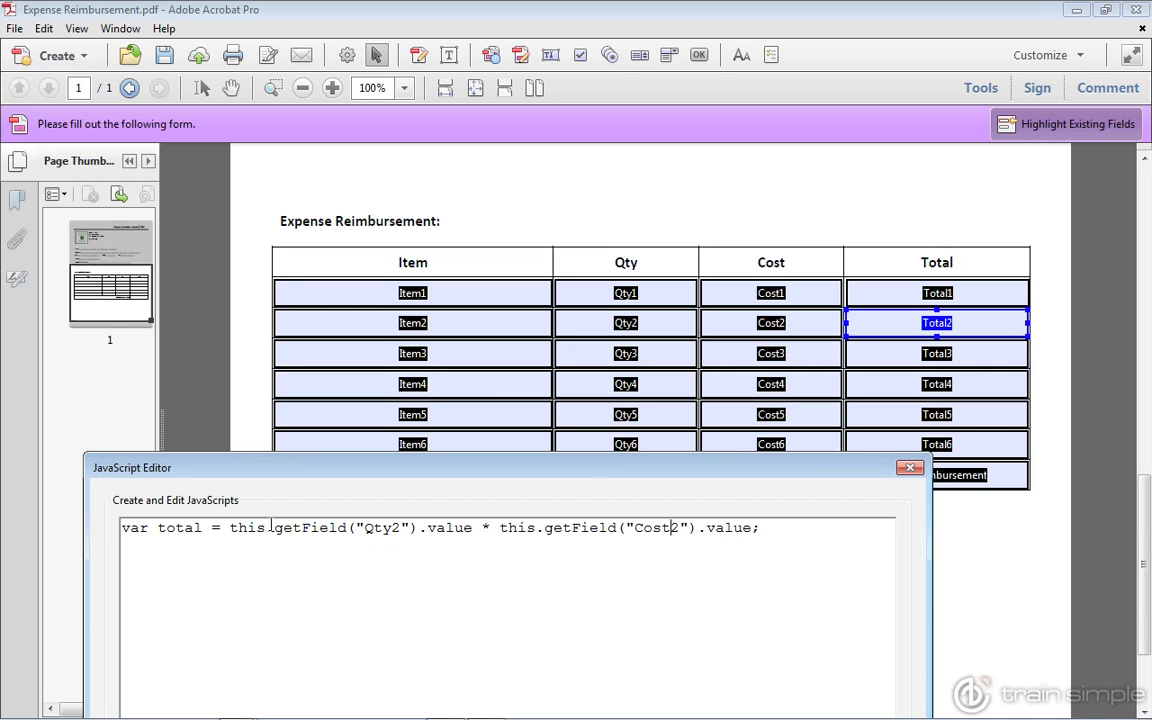
Step: Add a second script statement, this.getField("Total2").value = total;, below the variable line
left_click_drag(274, 527, 419, 528)
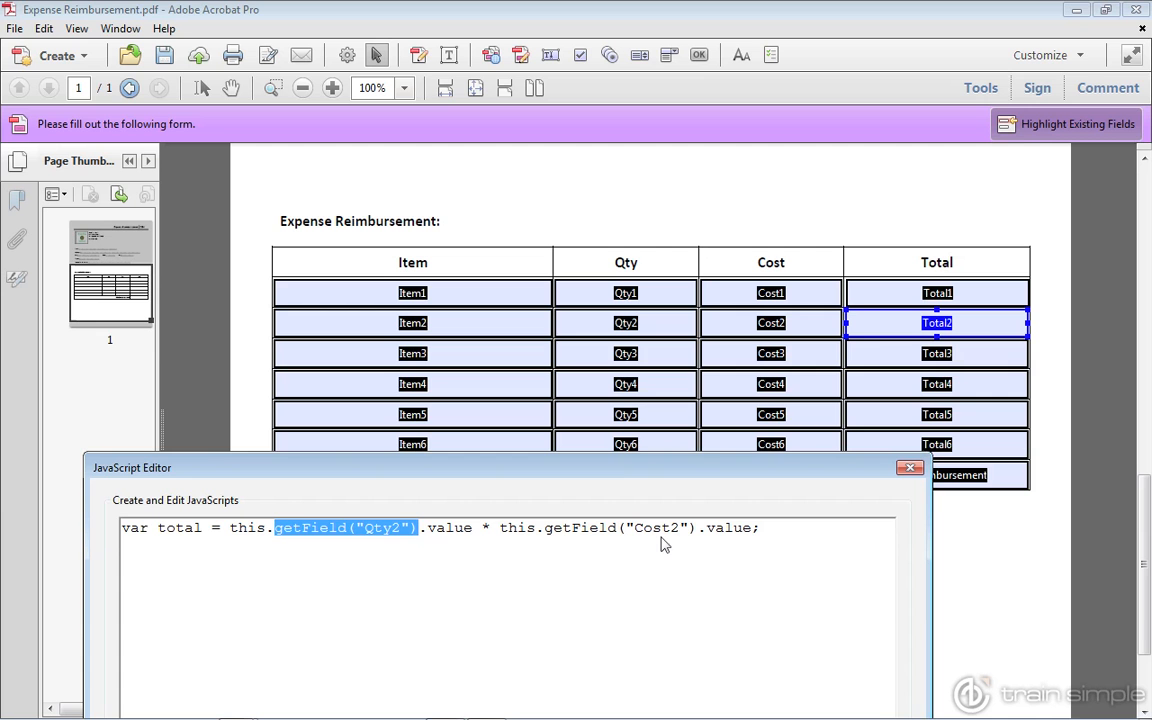
left_click_drag(620, 468, 699, 440)
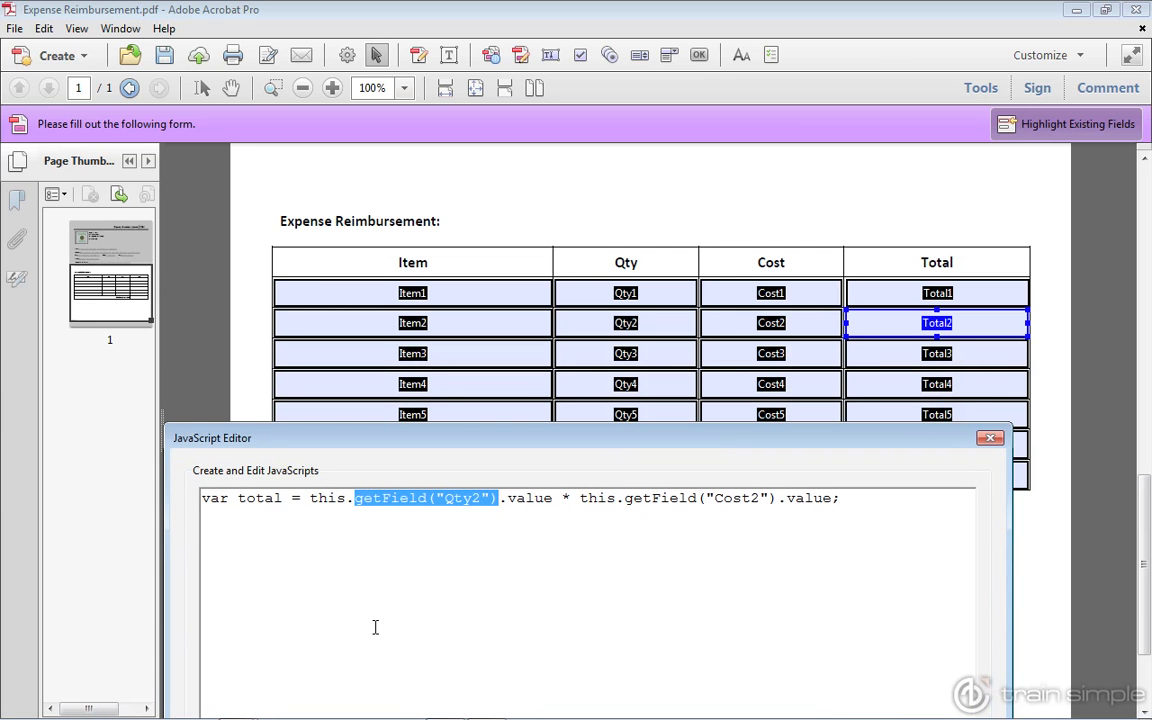
left_click(853, 499)
key("Return")
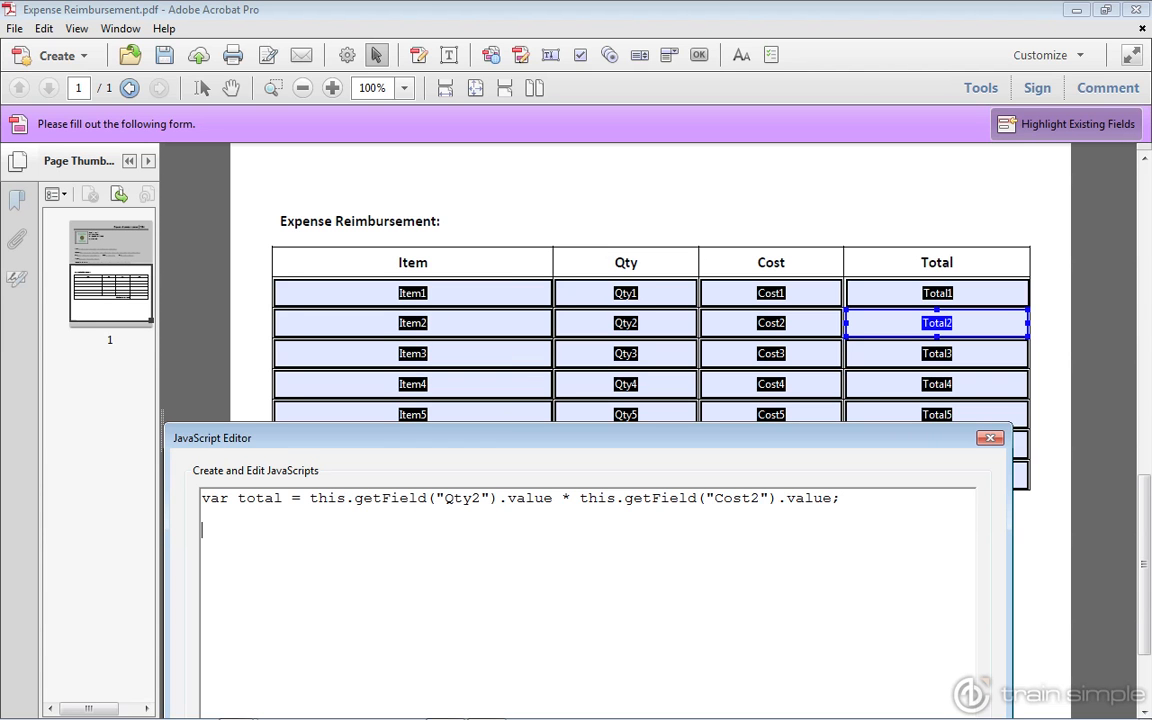
type("this.getField(")
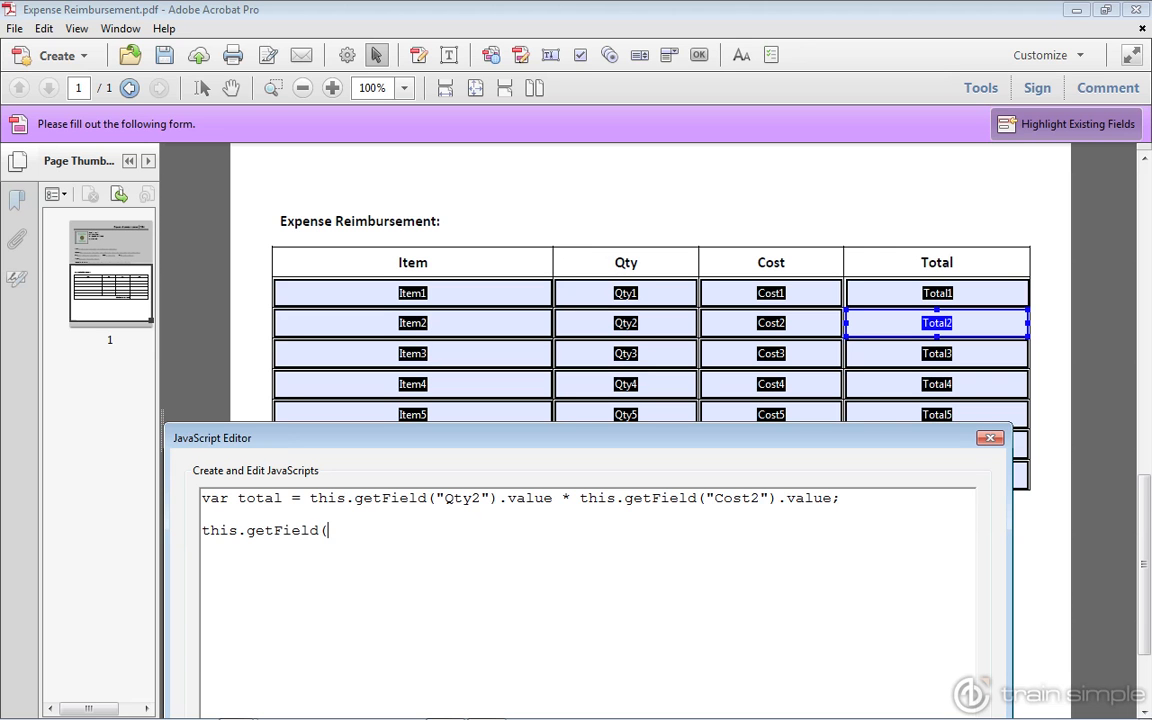
type(").value = total;")
left_click(326, 530)
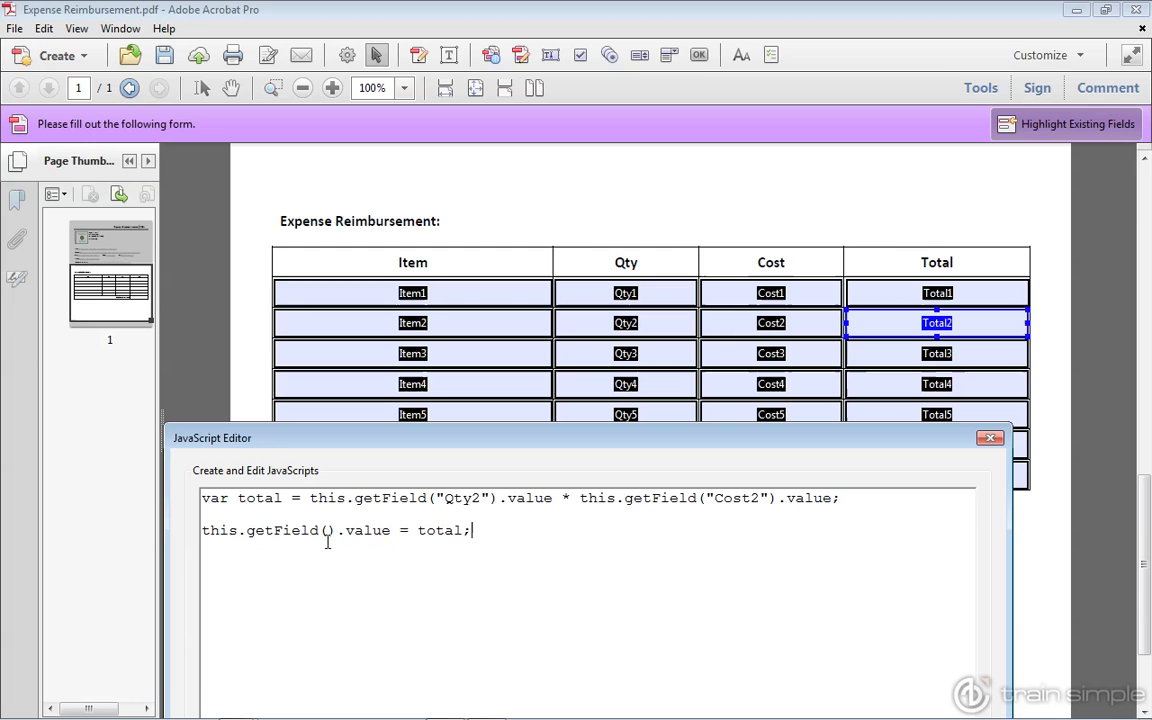
type("\"Total2\"")
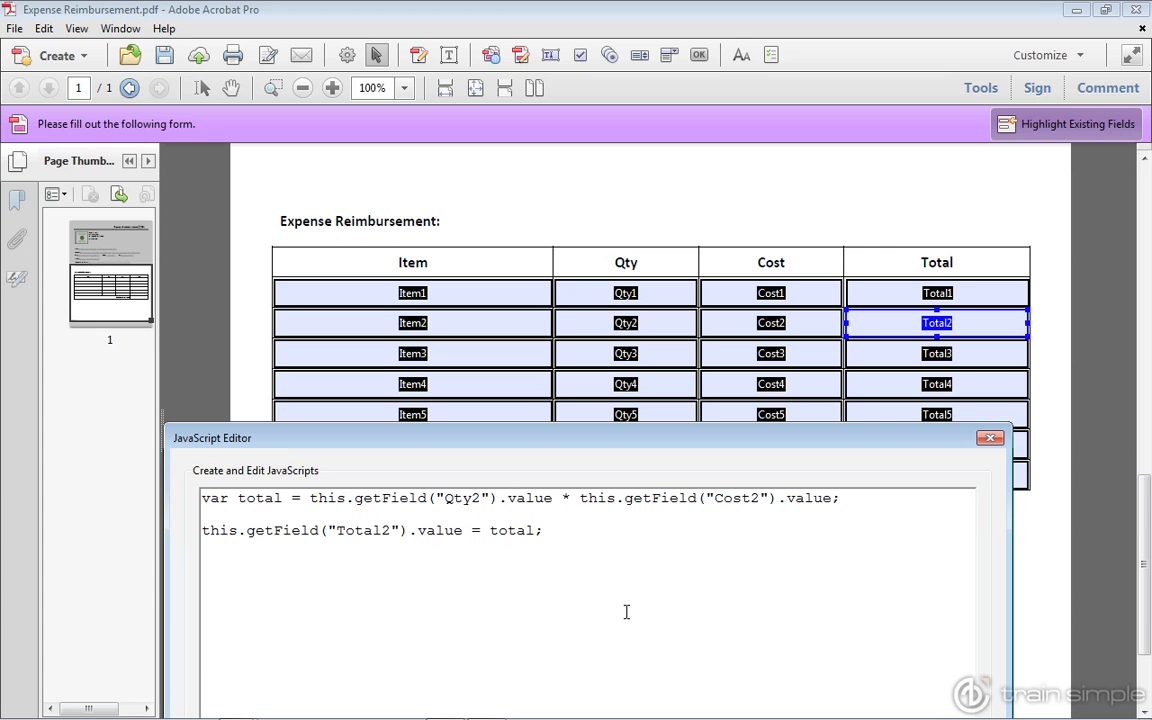
Step: Review the finished script, accept it, and close the Total2 field's properties
double_click(282, 499)
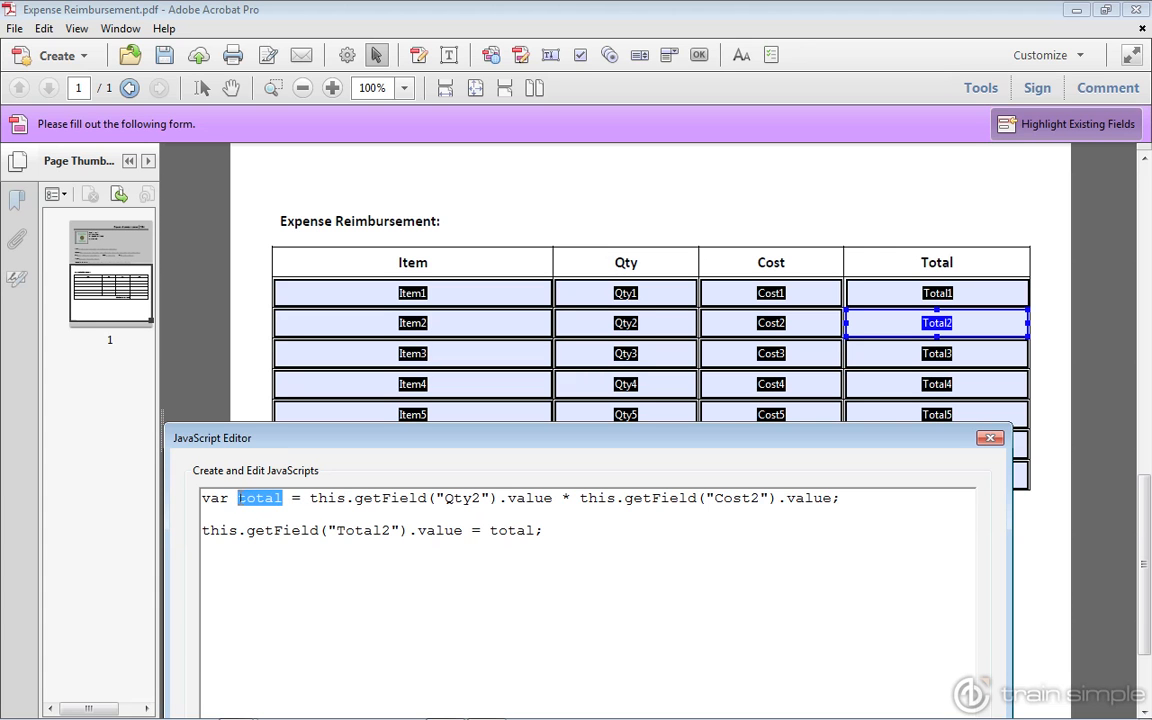
left_click(354, 533)
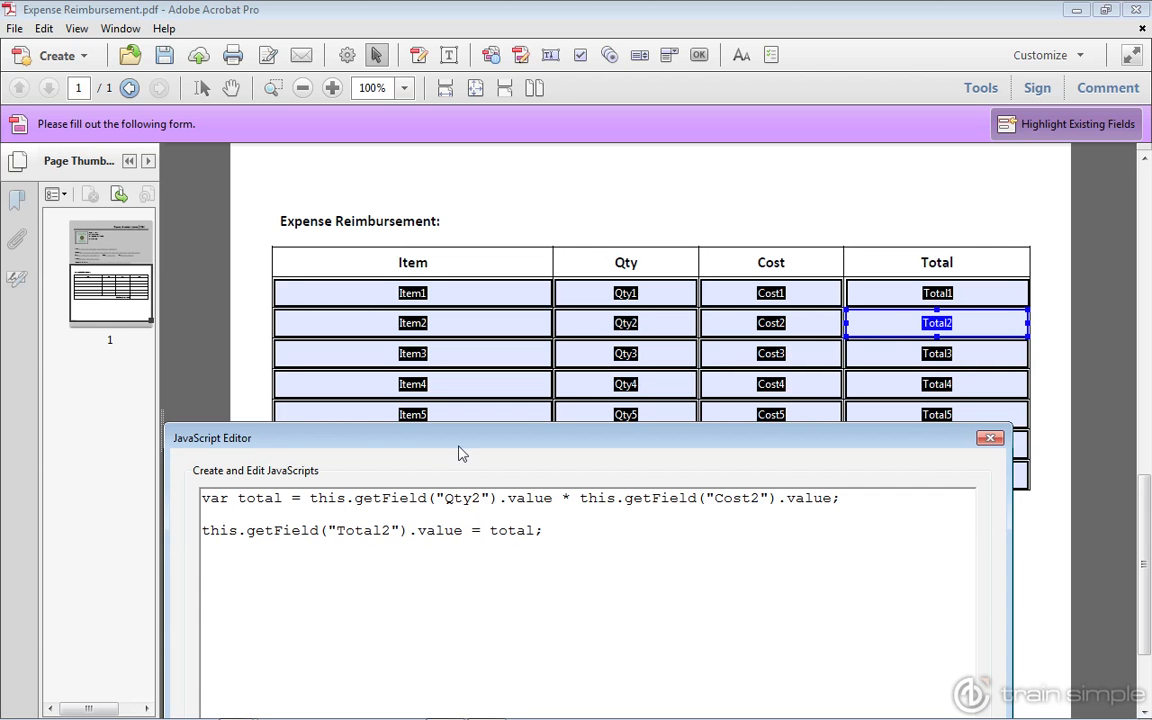
left_click_drag(420, 438, 450, 204)
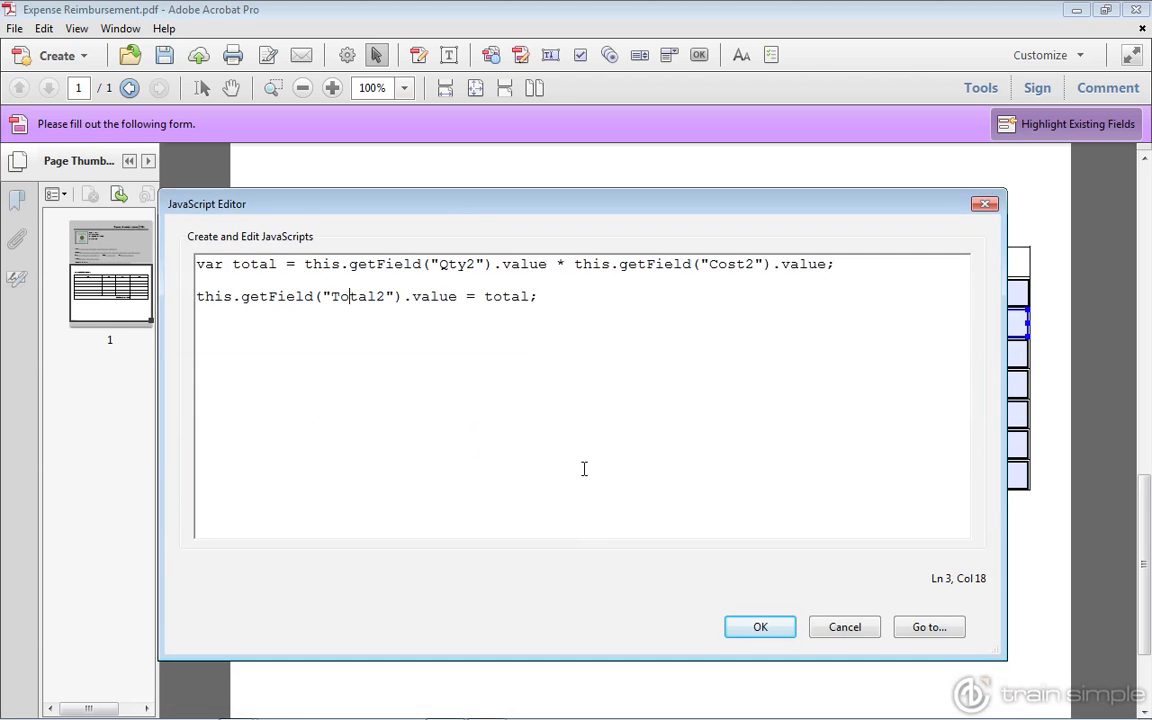
left_click(757, 627)
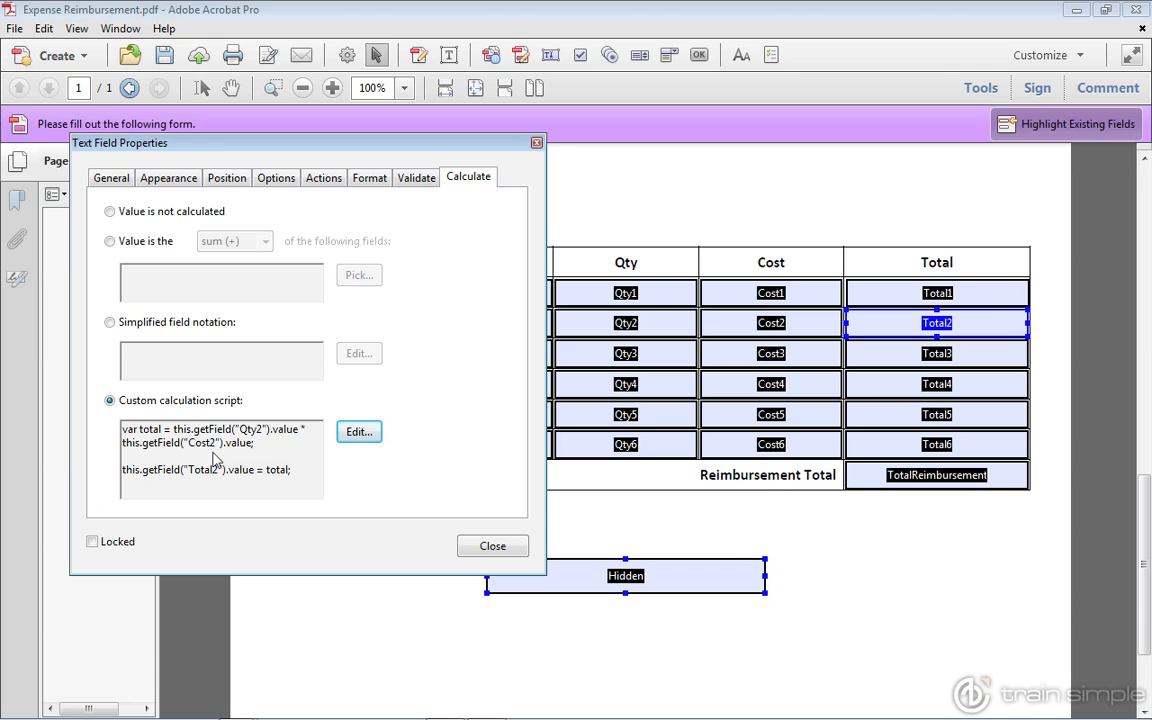
left_click(493, 547)
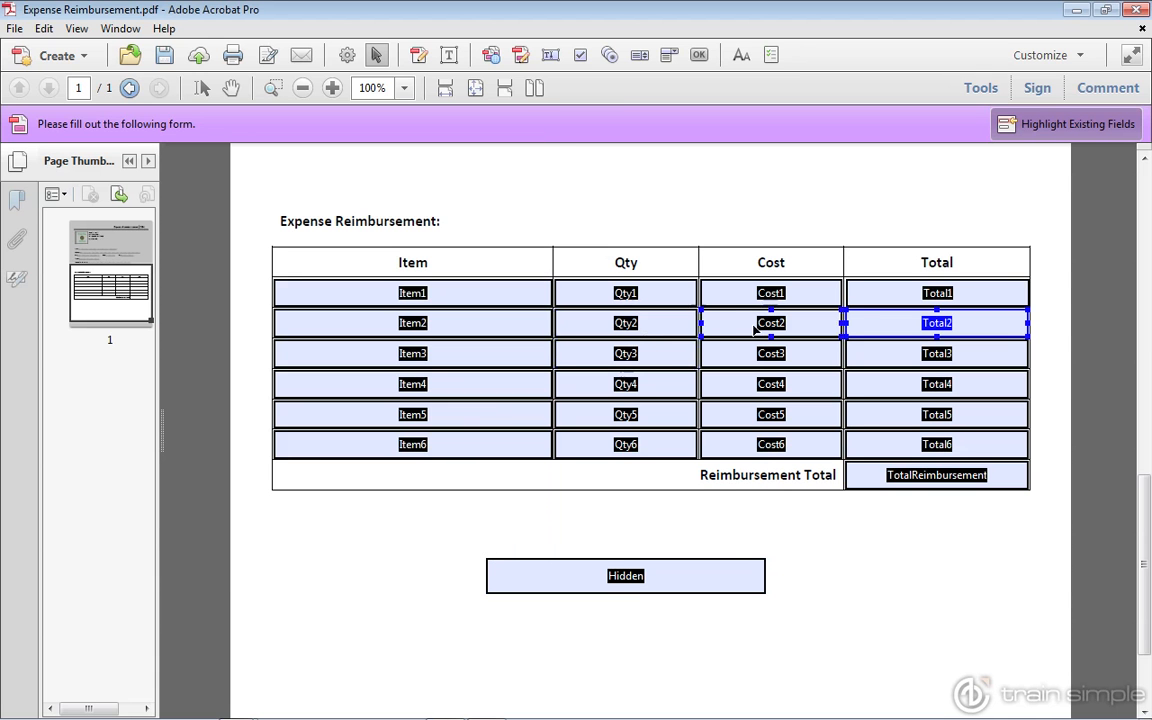
Step: Switch to the Hand tool and test the second row with quantity 2 and cost 4
left_click(230, 88)
left_click(663, 316)
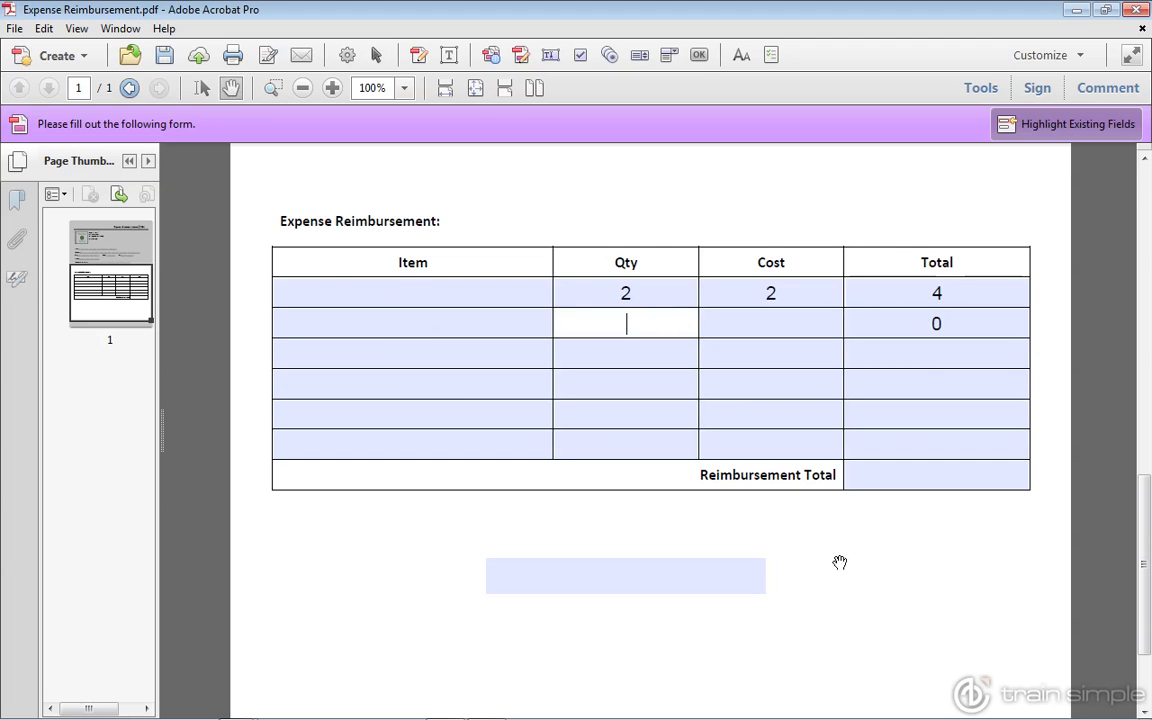
left_click(956, 329)
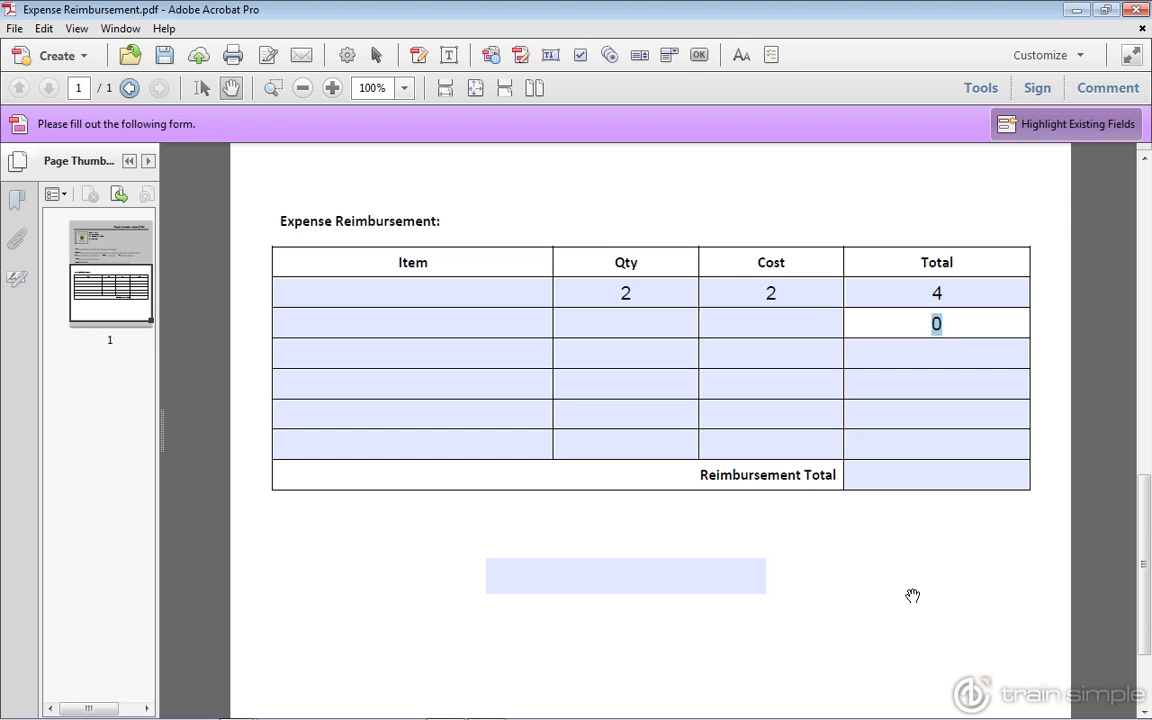
left_click(629, 320)
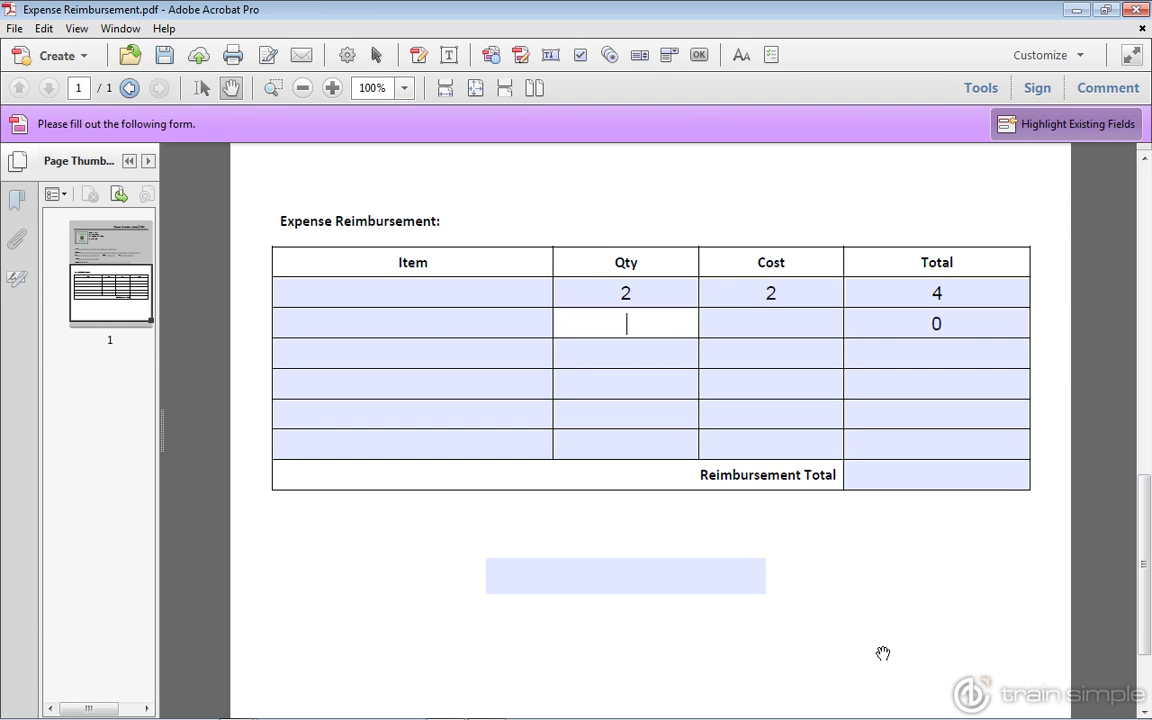
type("2")
key("Tab")
type("4")
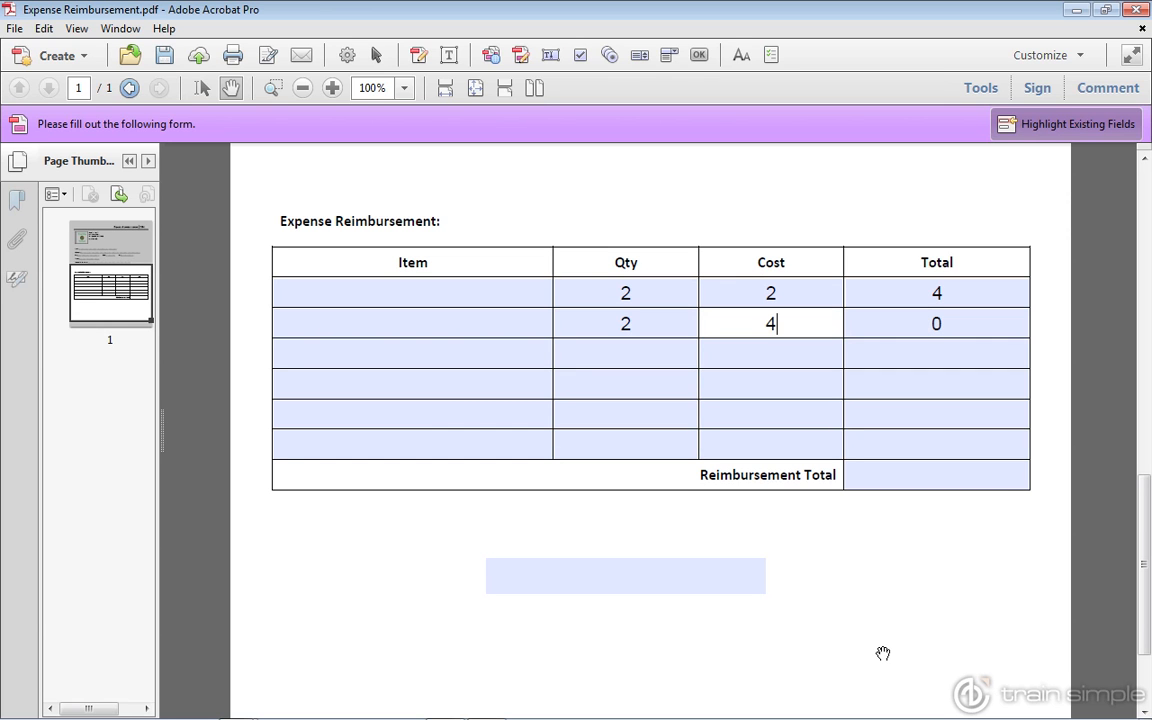
key("Tab")
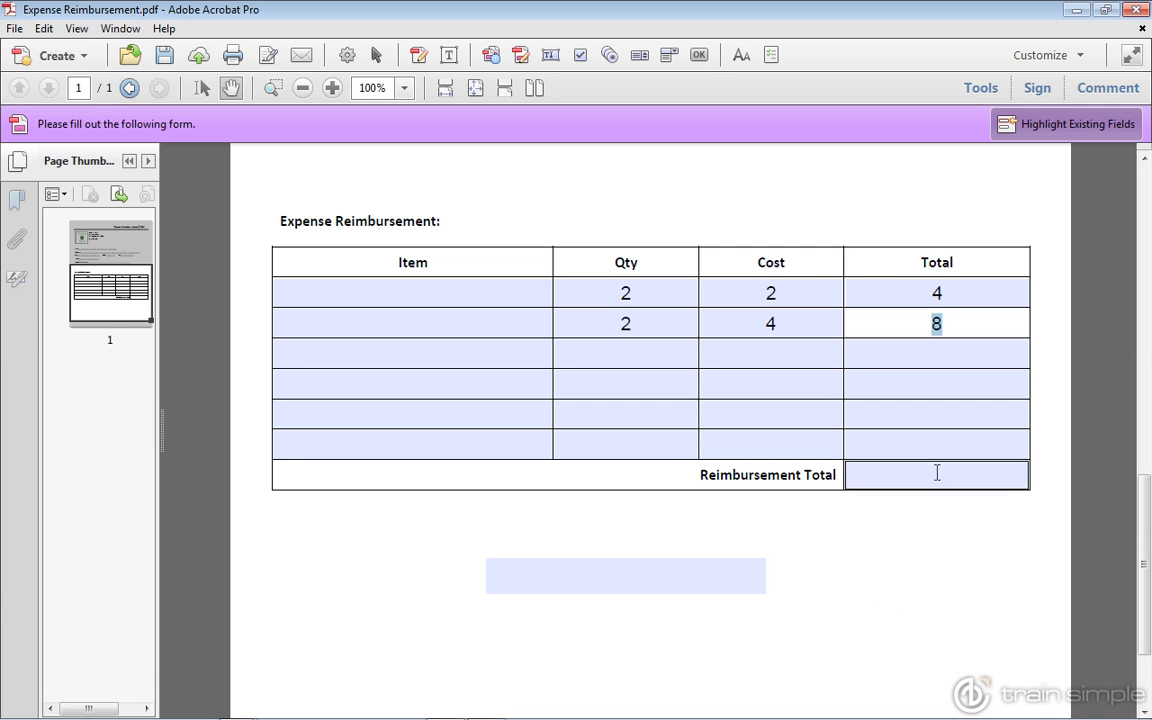
Step: Inspect the calculated totals in the second and first rows of the expense table
left_click(967, 331)
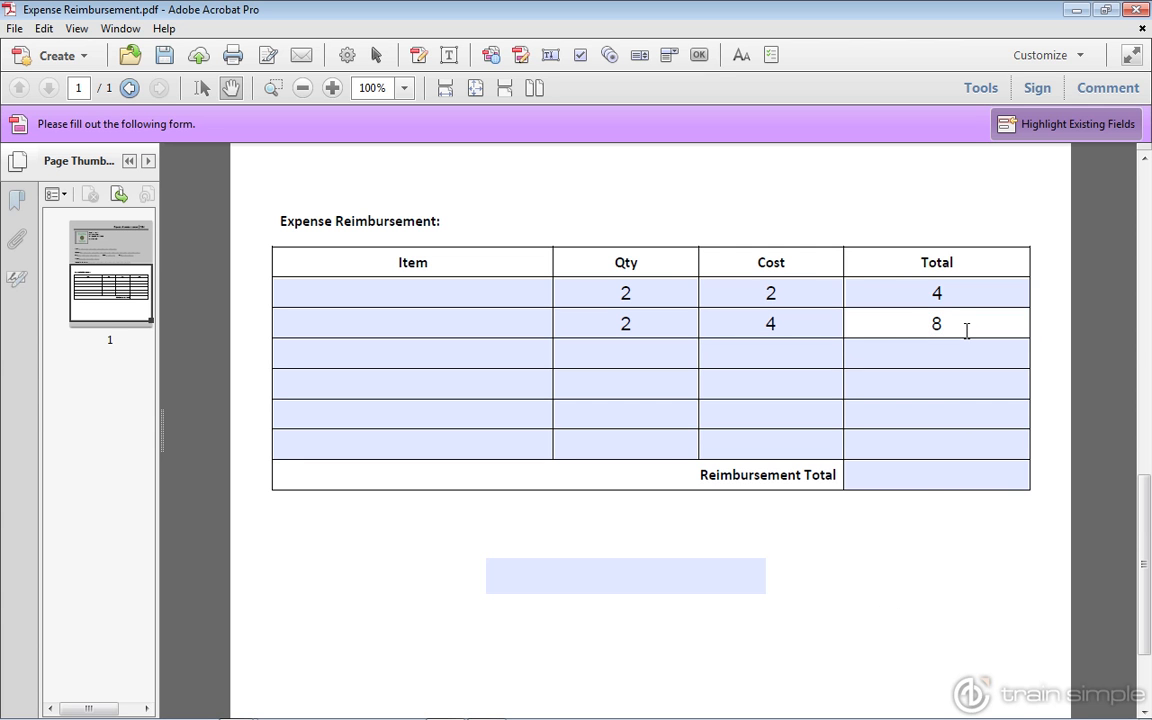
left_click_drag(943, 324, 930, 324)
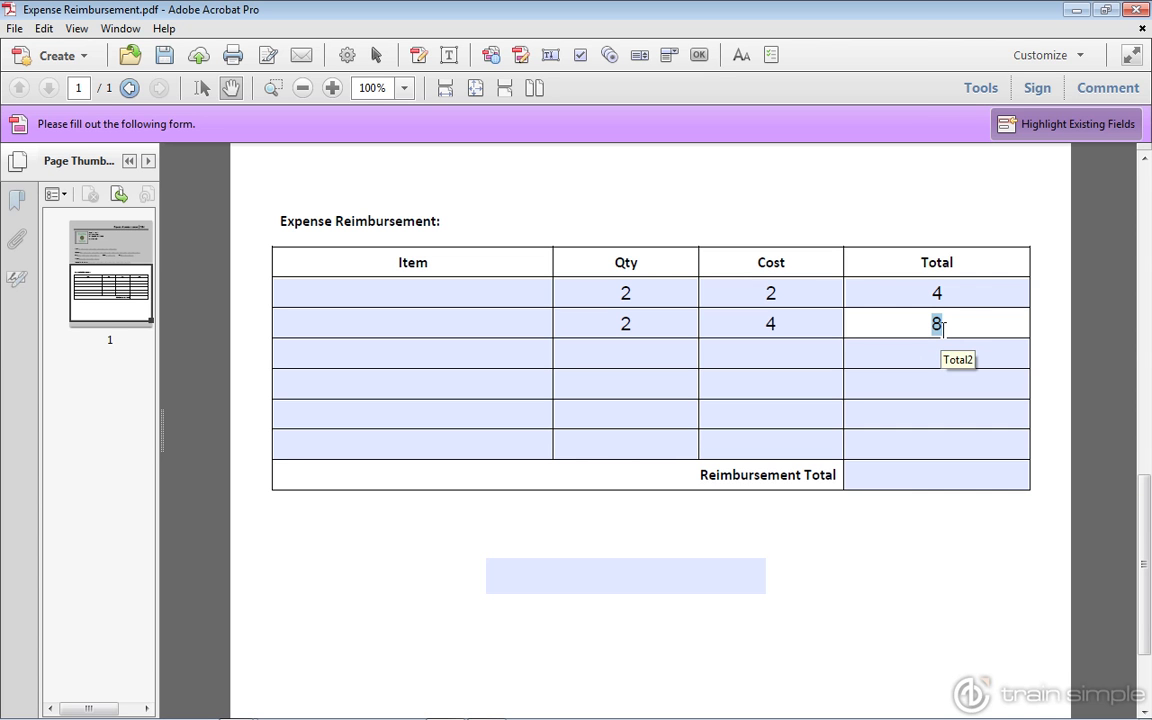
left_click(947, 291)
left_click_drag(947, 291, 933, 291)
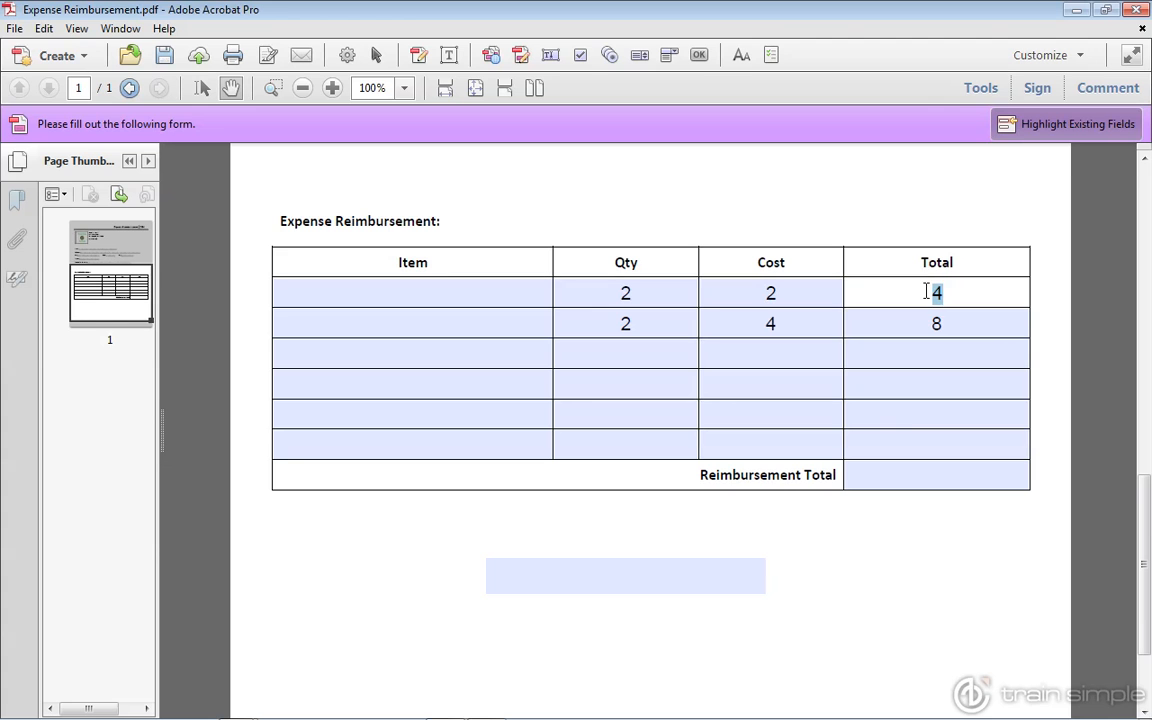
Step: Select the fields from Total1 through TotalReimbursement, check their shared appearance, position and option properties for format settings, and close the properties
left_click(377, 56)
left_click(890, 294)
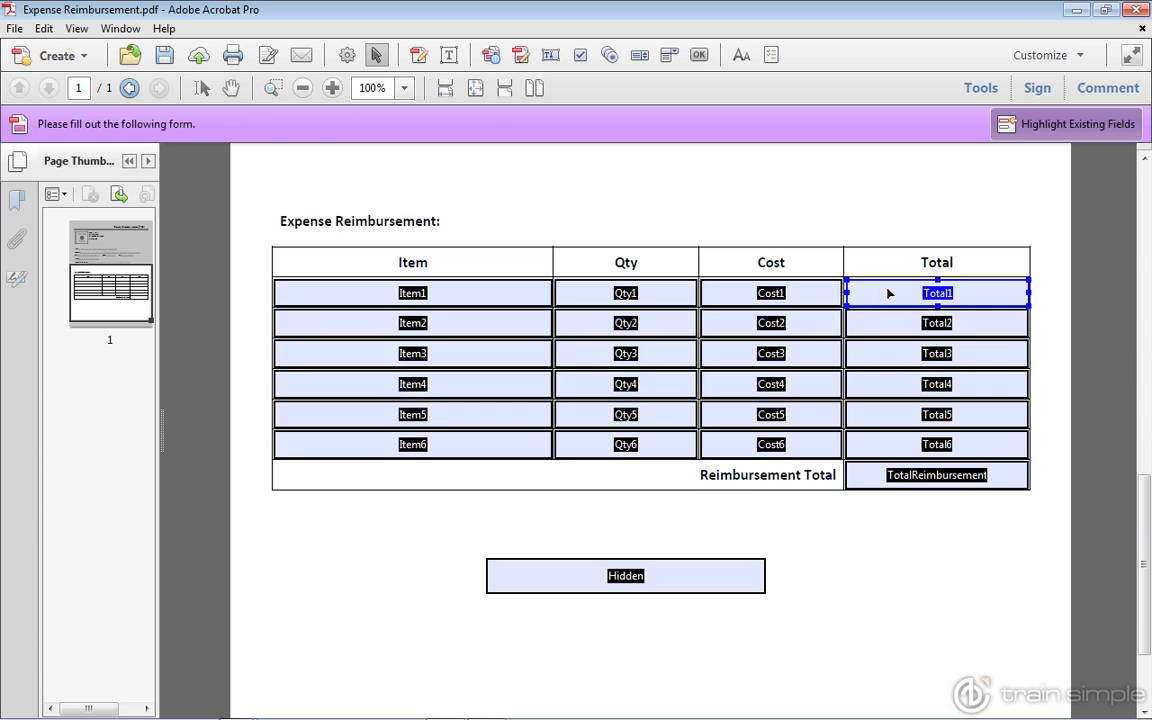
left_click(897, 486, "shift")
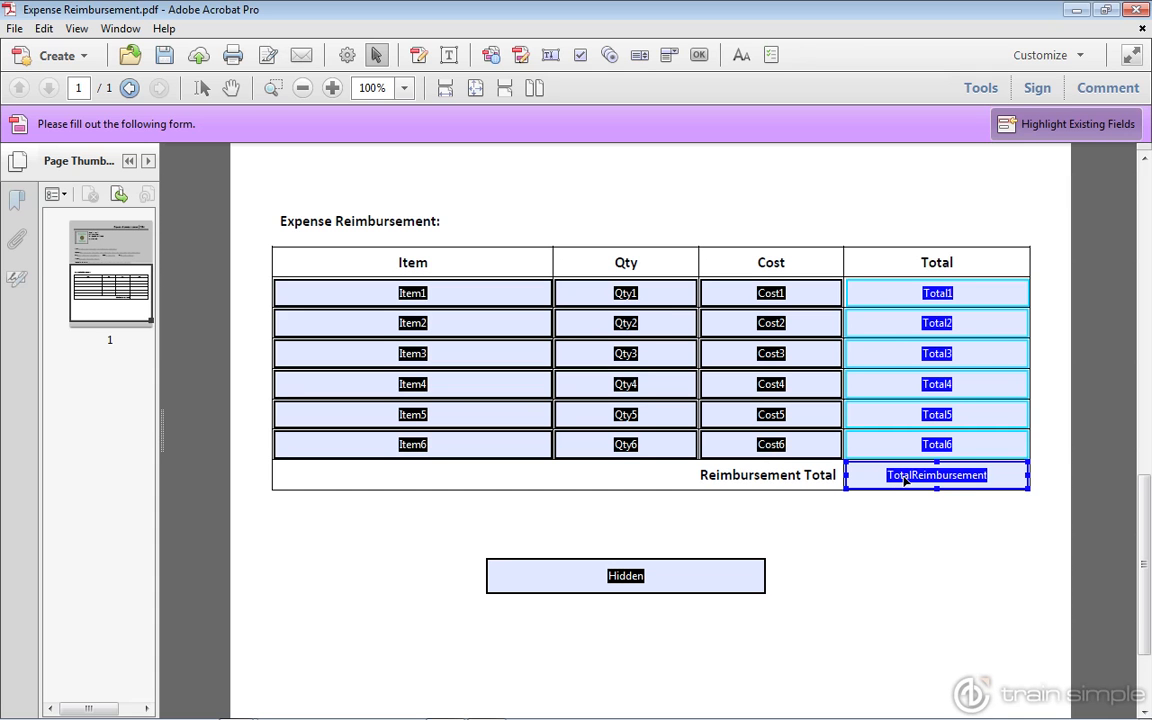
right_click(888, 477)
left_click(915, 166)
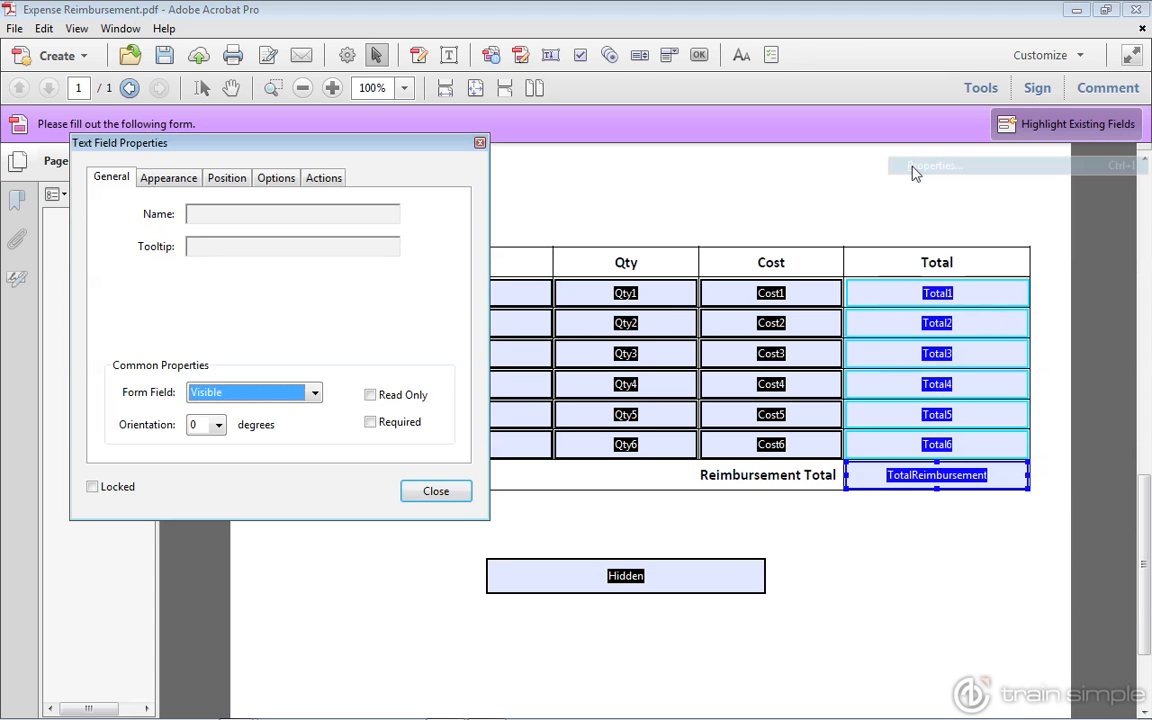
left_click(170, 179)
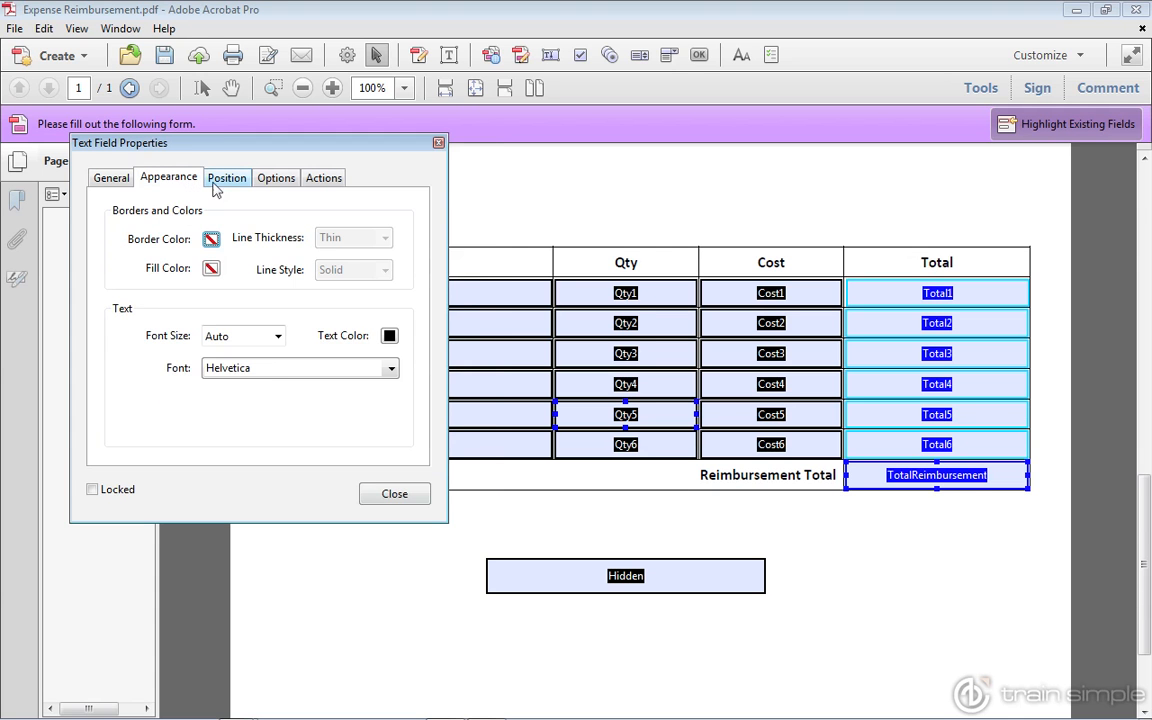
left_click(224, 186)
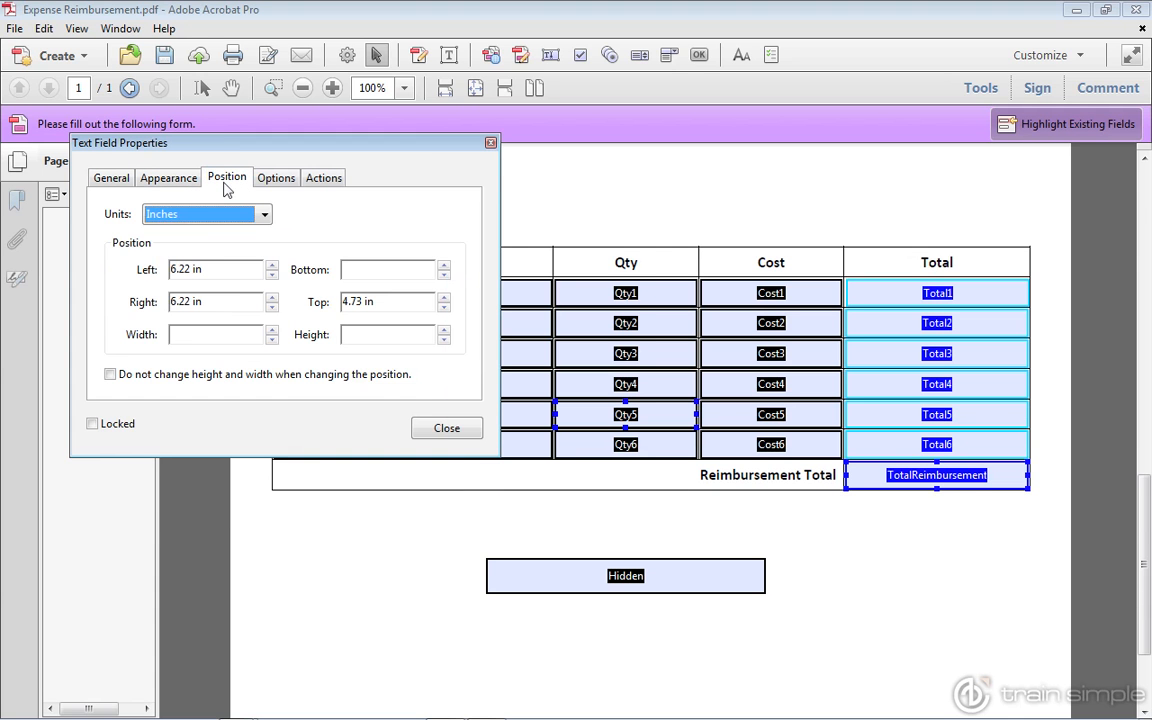
left_click(277, 180)
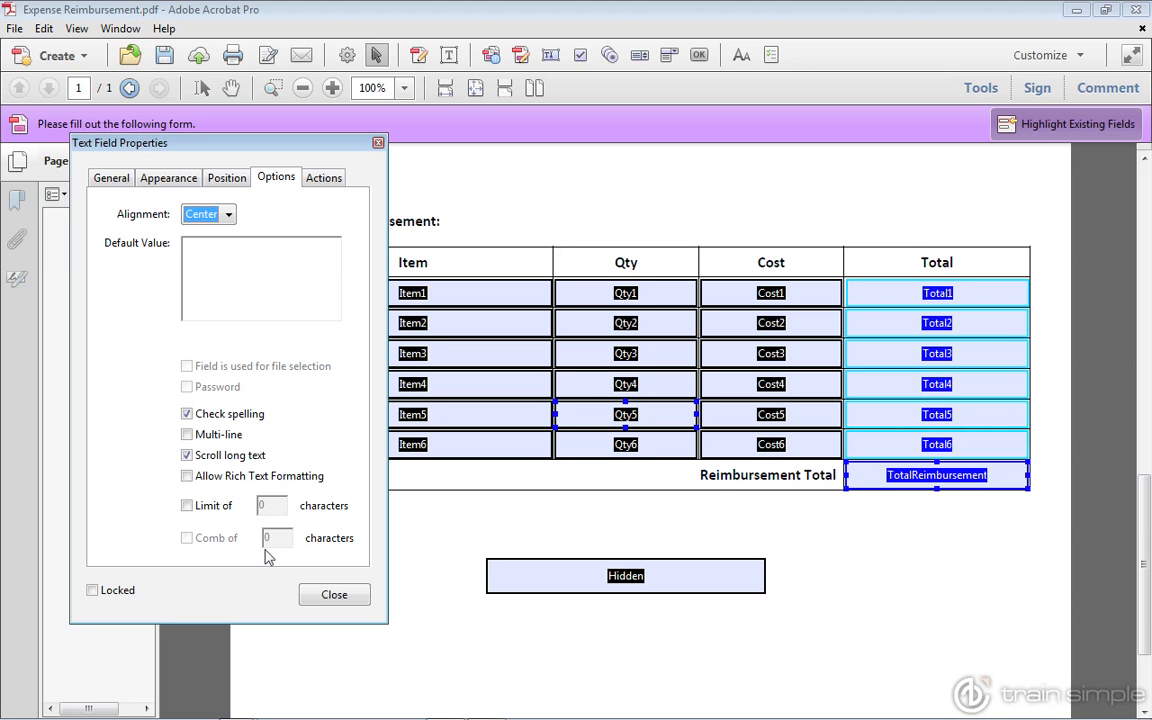
left_click(358, 598)
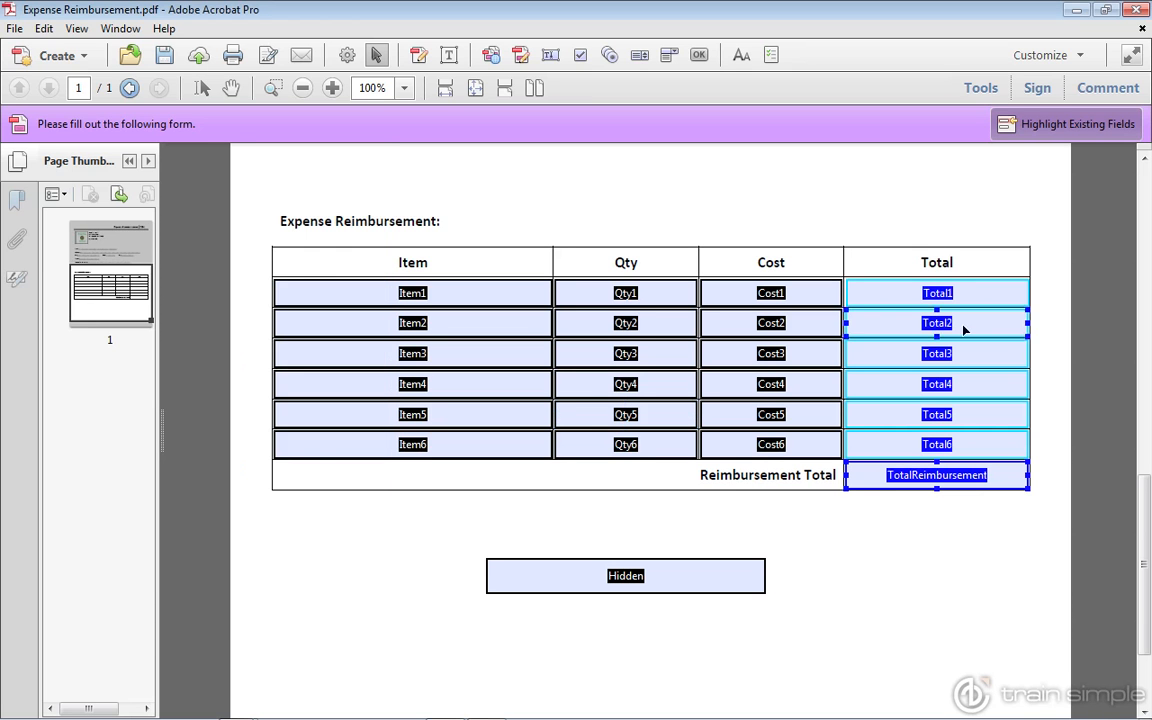
Step: Set the format category of the Total1 field alone to Number
left_click(975, 295)
double_click(975, 295)
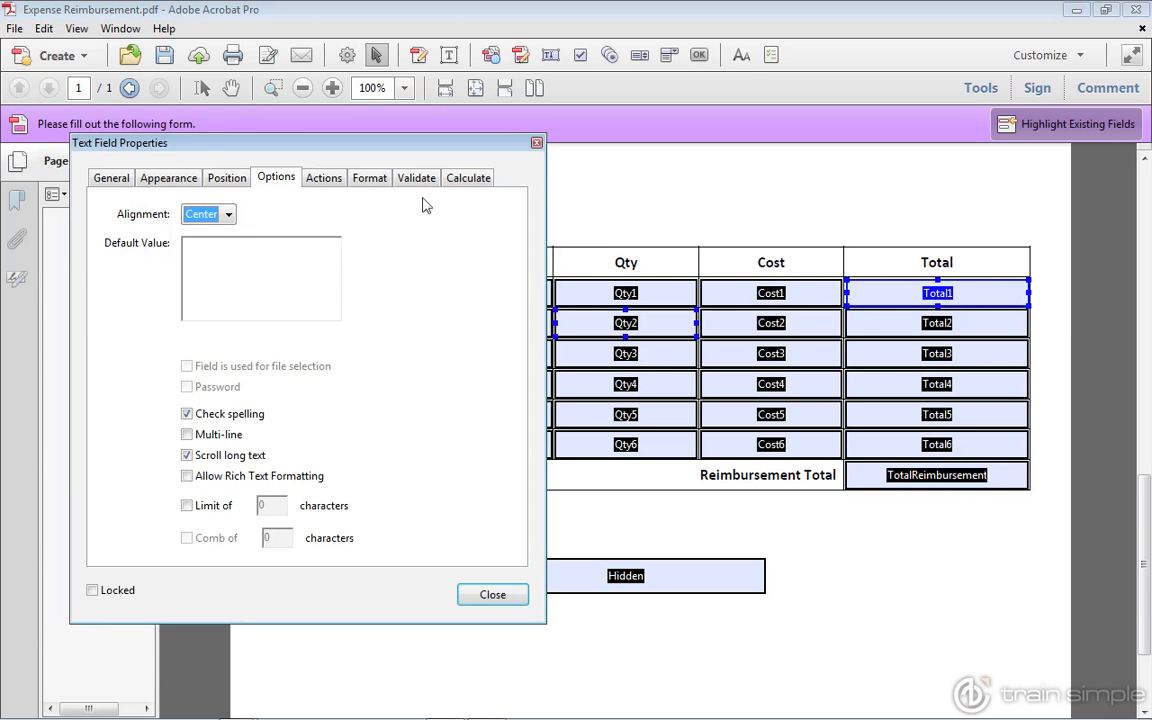
left_click(412, 178)
left_click(367, 182)
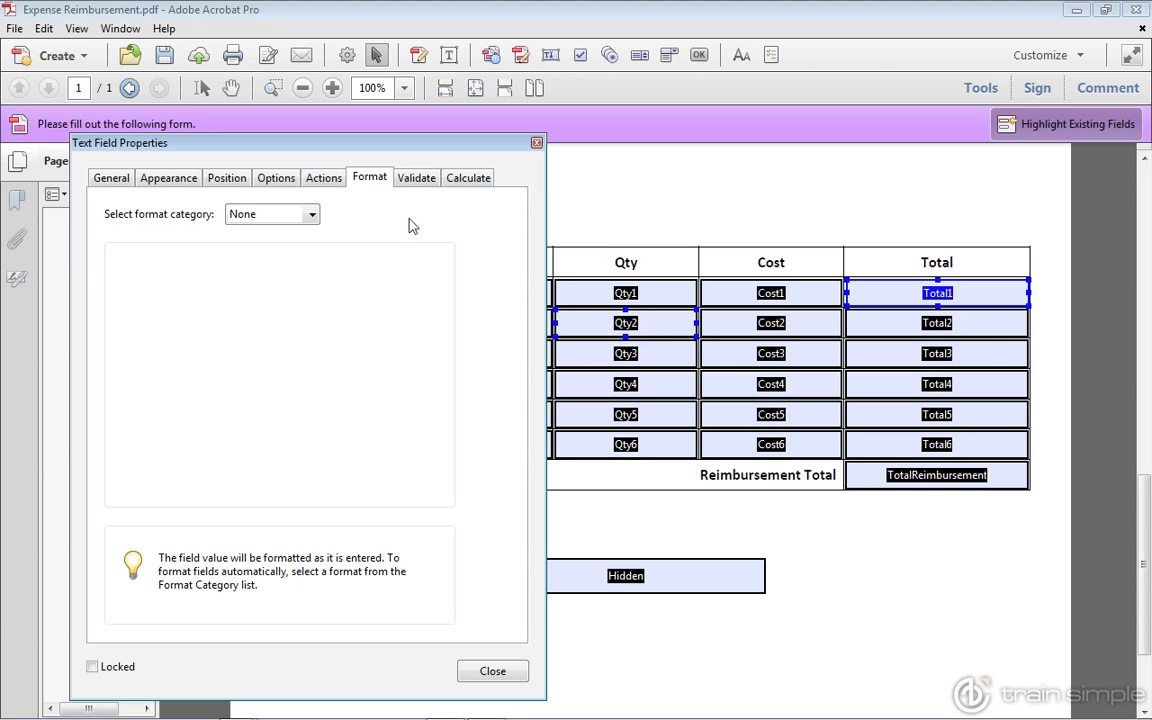
left_click(311, 214)
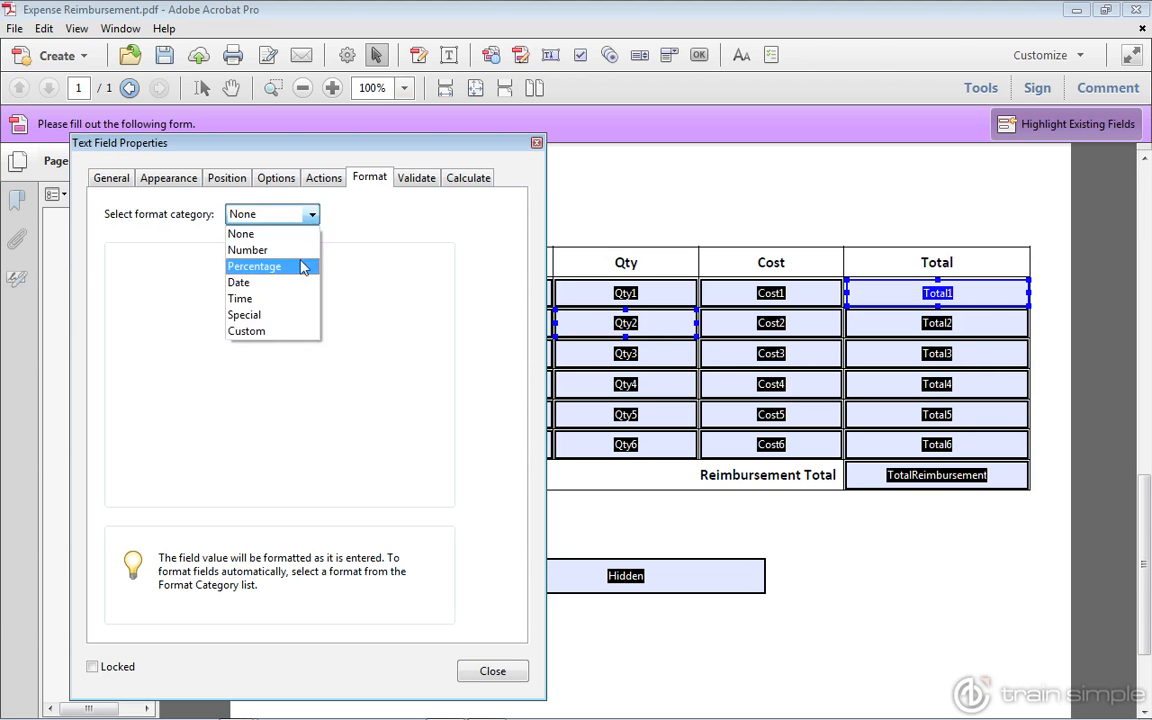
left_click(297, 250)
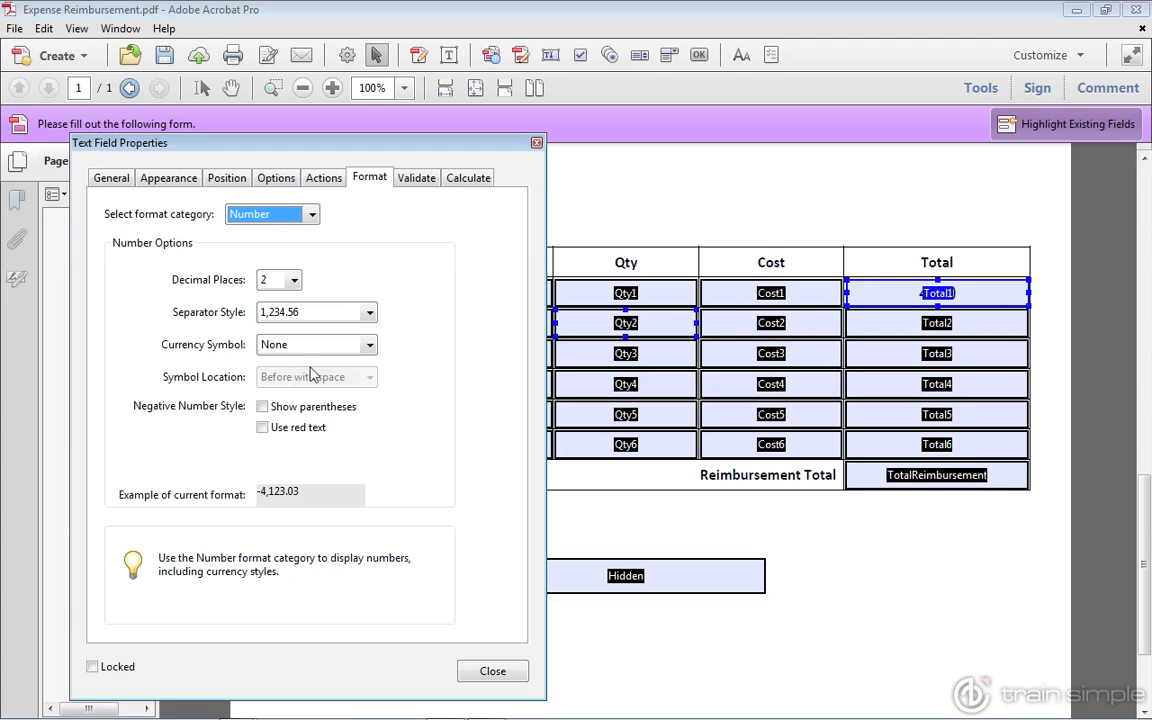
Step: Give Total1 the 1,234.56 separator style and the $ currency symbol, close its properties, and preview the form with the Hand tool
left_click(369, 313)
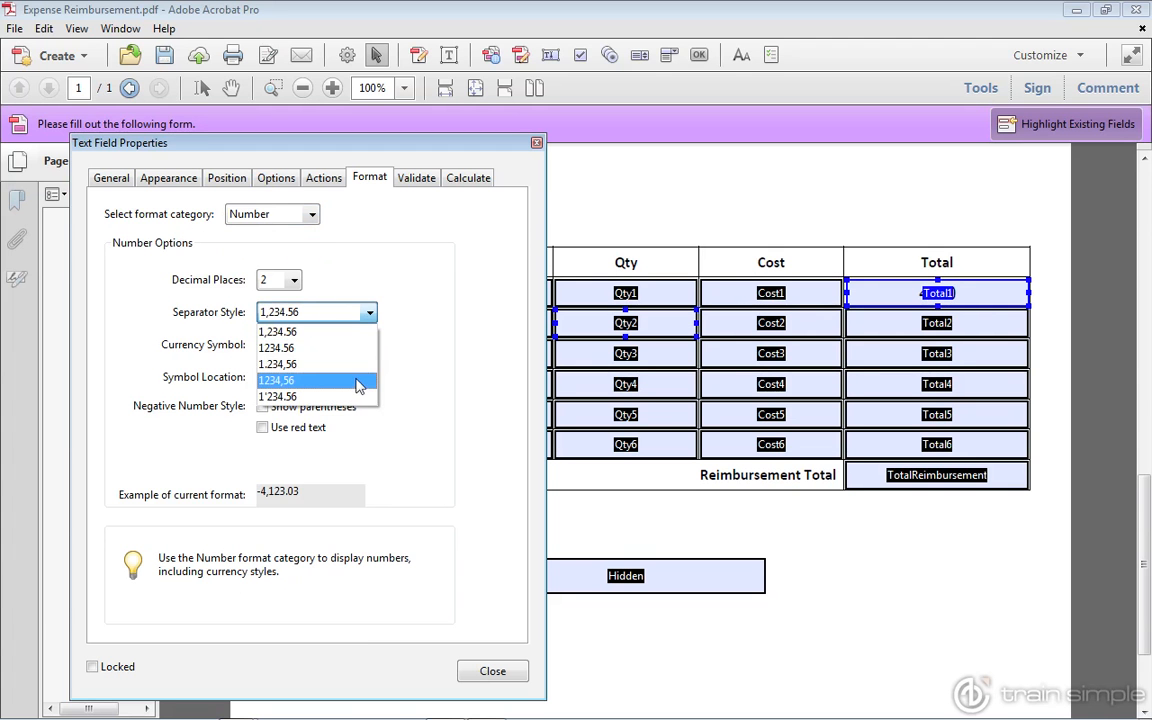
left_click(365, 331)
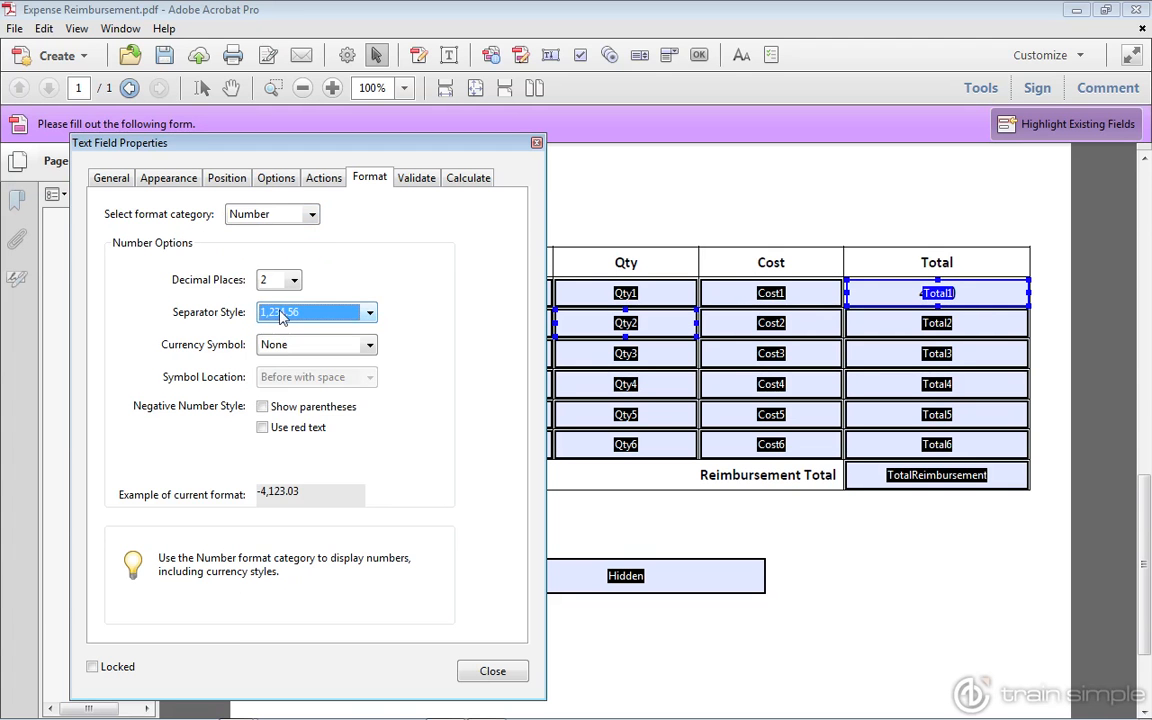
left_click(369, 346)
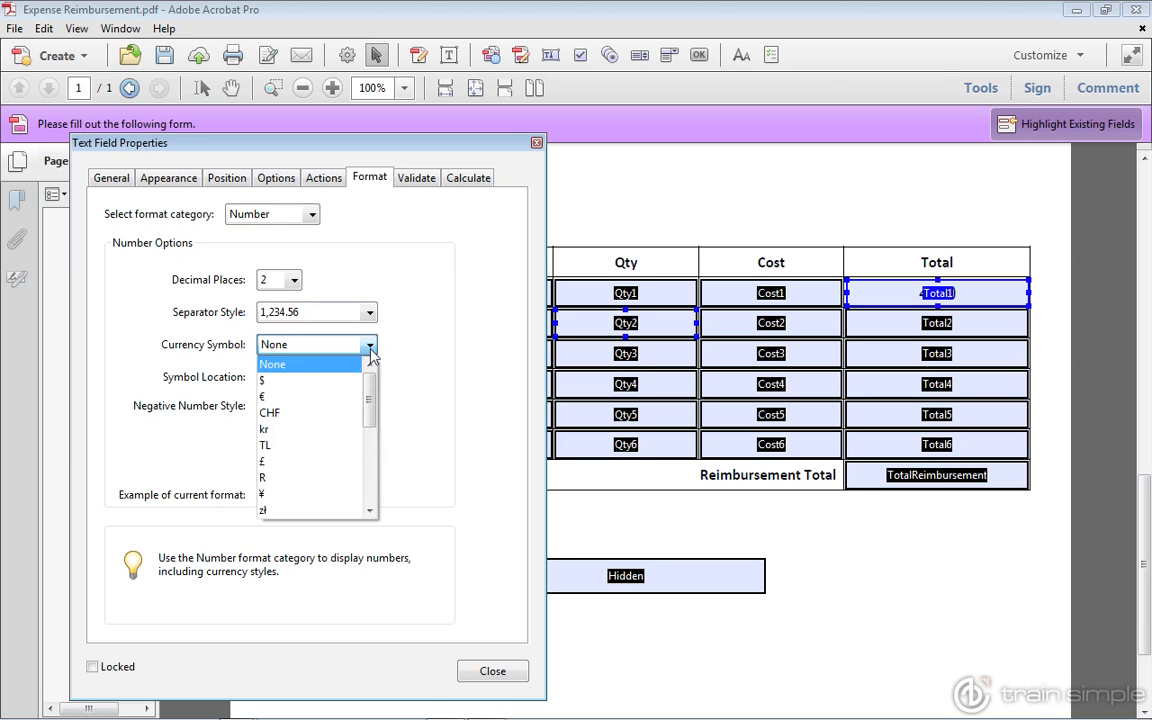
left_click(340, 381)
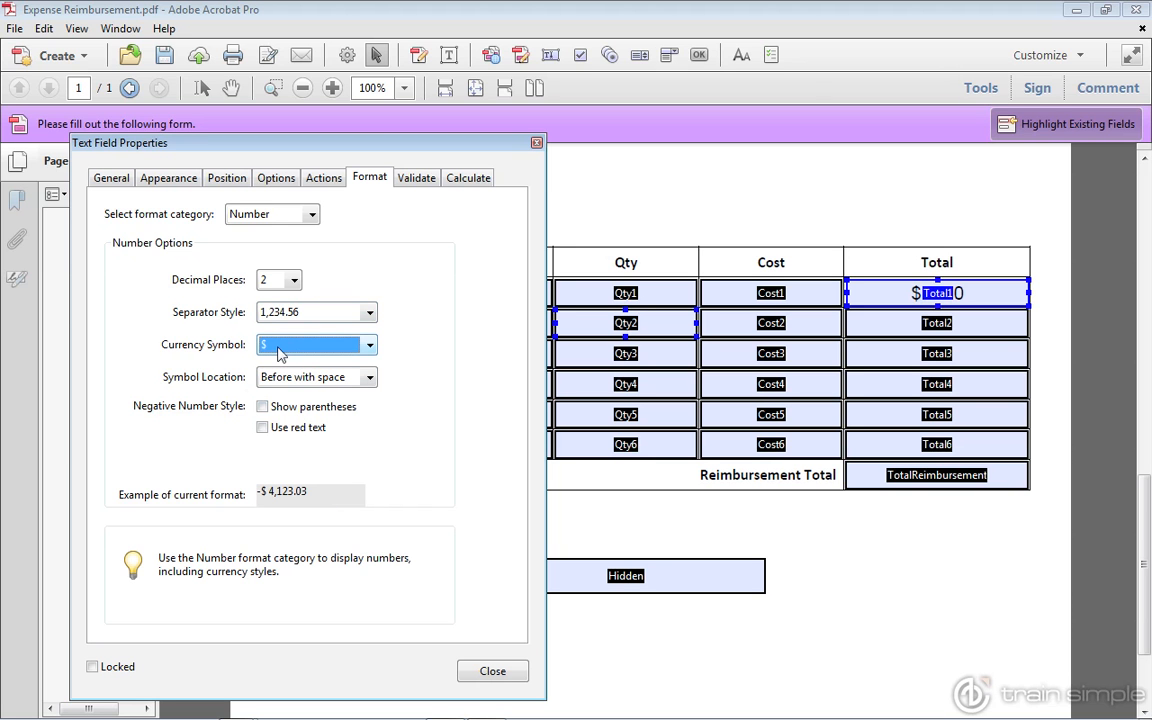
left_click(470, 671)
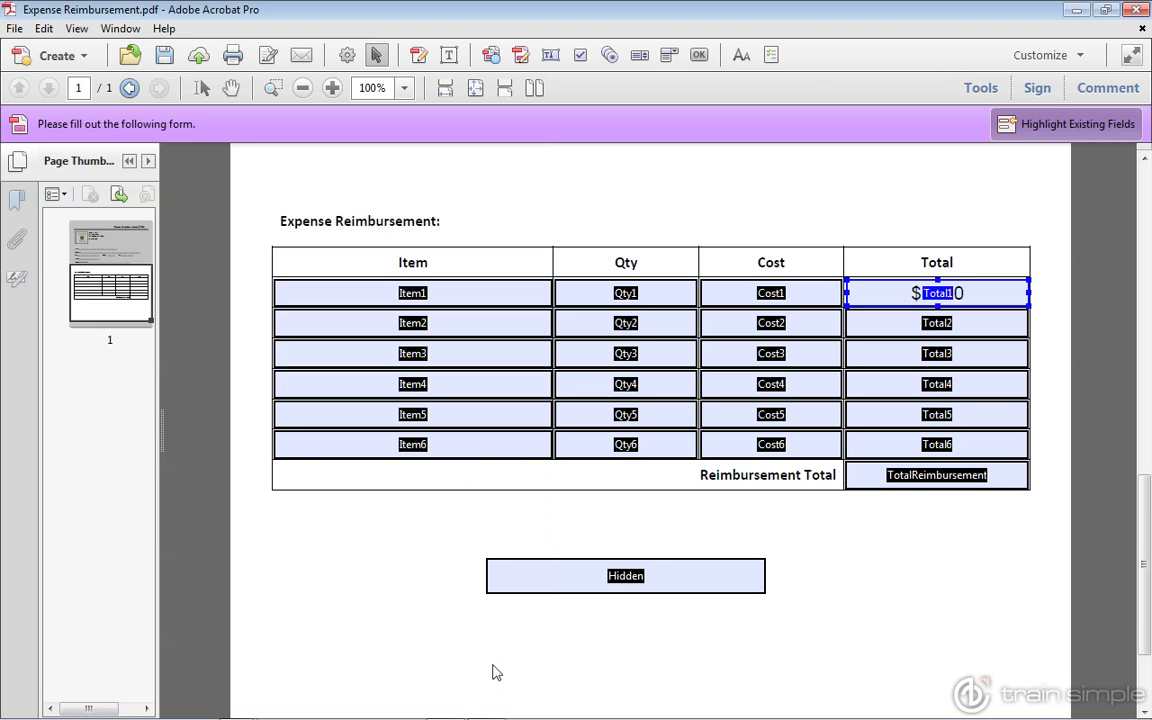
left_click(658, 671)
left_click(231, 88)
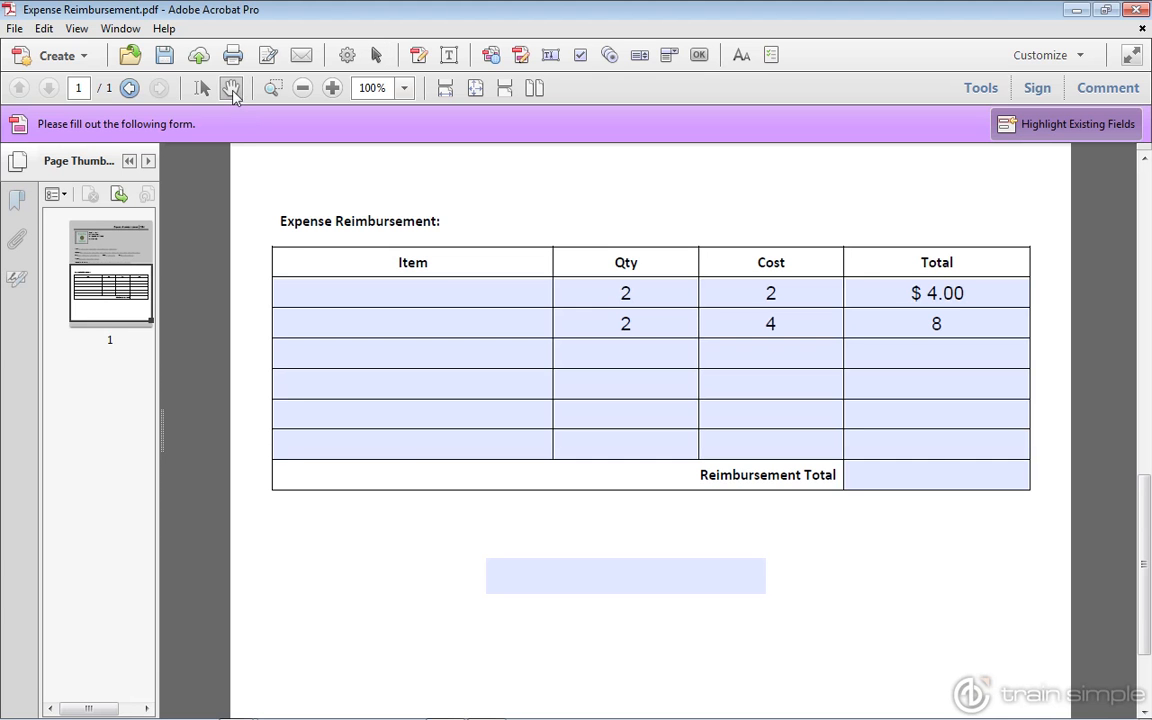
Step: Return to editing the form fields and format Total2 as a Number with the $ currency symbol
left_click(377, 56)
double_click(855, 318)
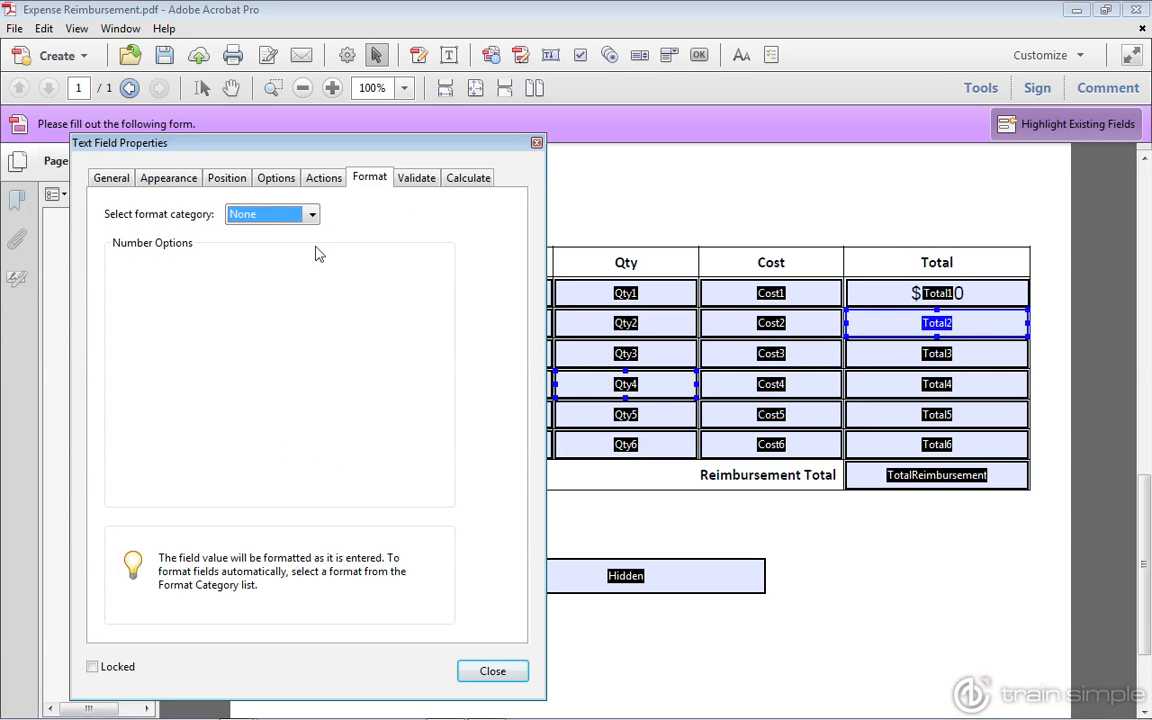
left_click(314, 216)
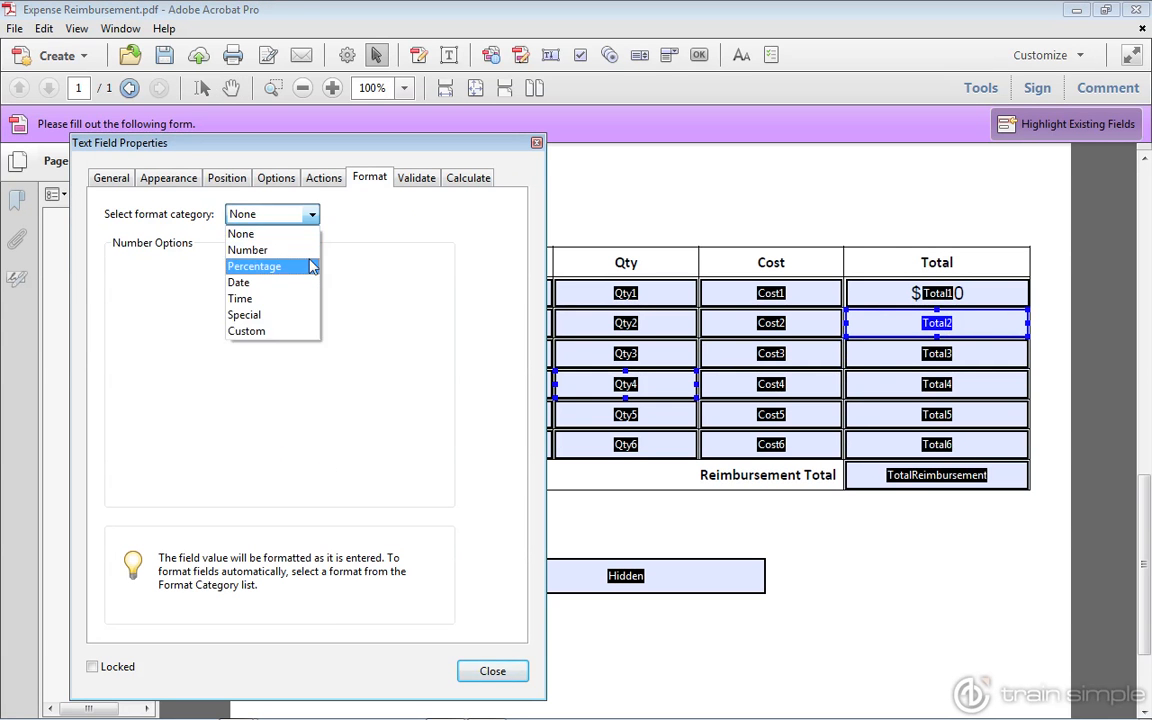
left_click(314, 251)
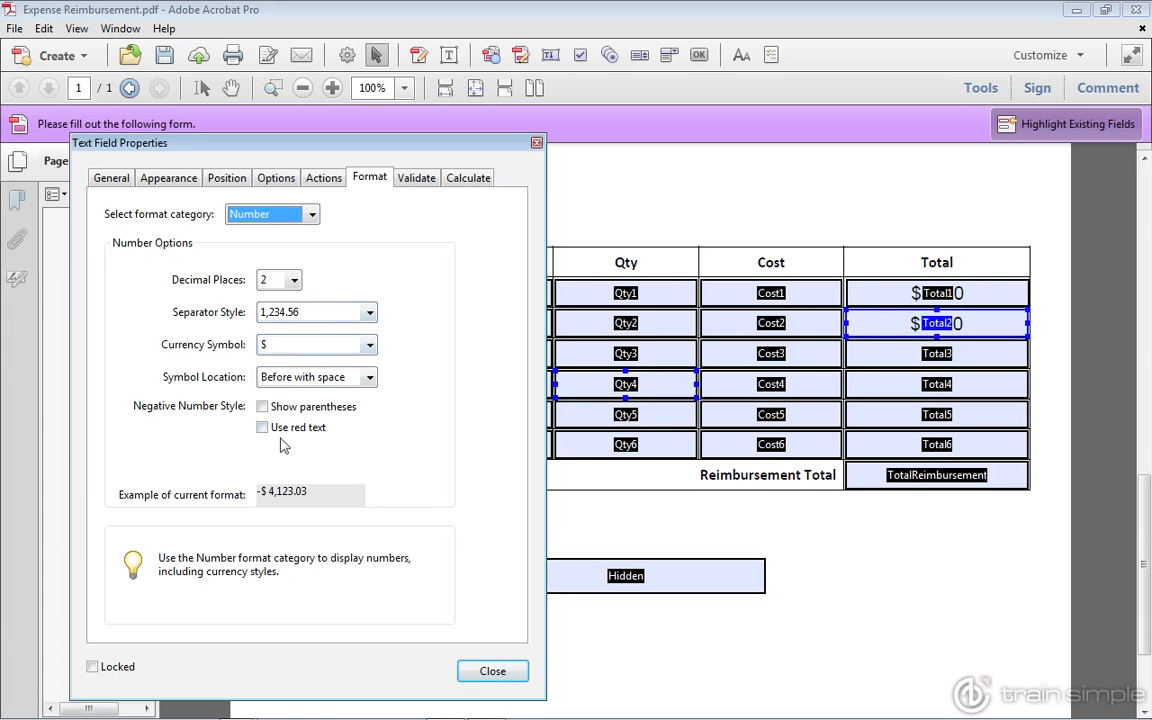
left_click(490, 672)
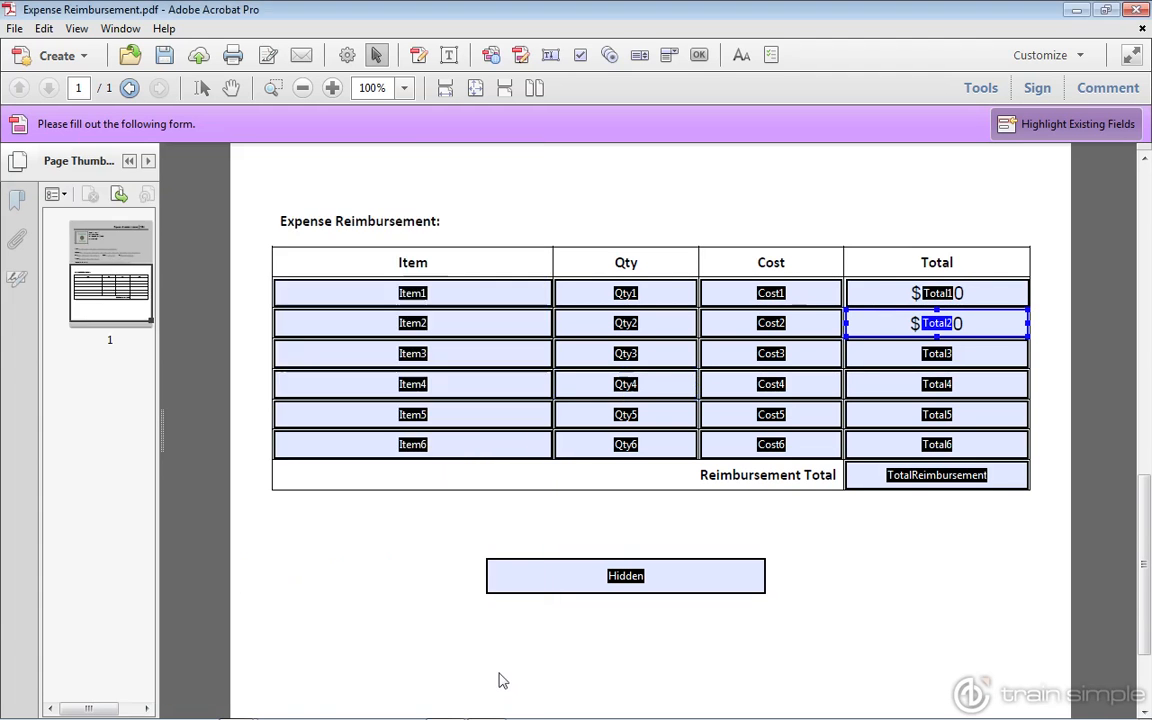
Step: Format the Total3 field as a Number with the $ currency symbol
double_click(967, 357)
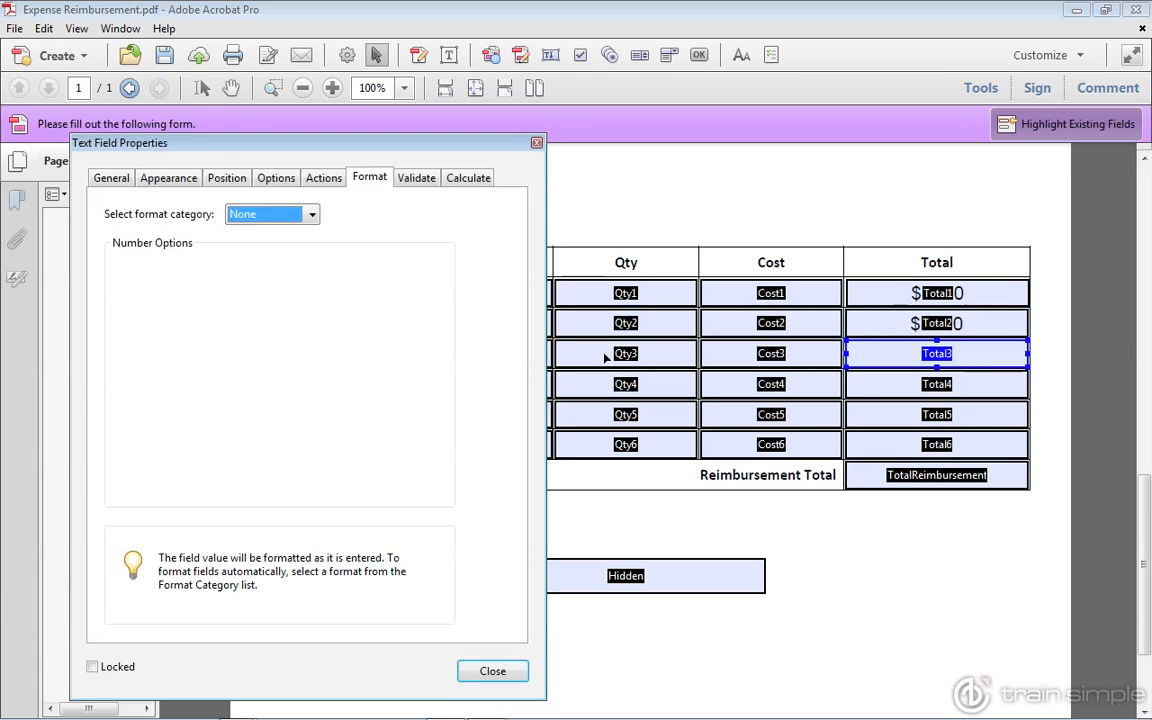
left_click(307, 215)
left_click(288, 250)
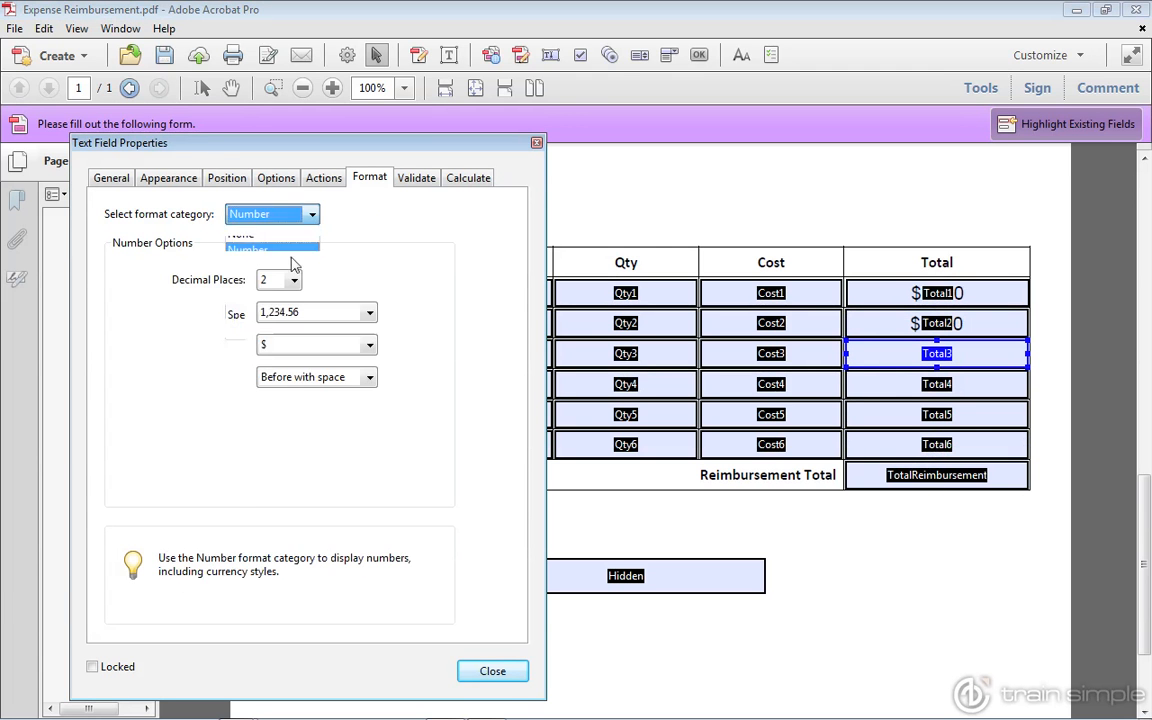
left_click(512, 680)
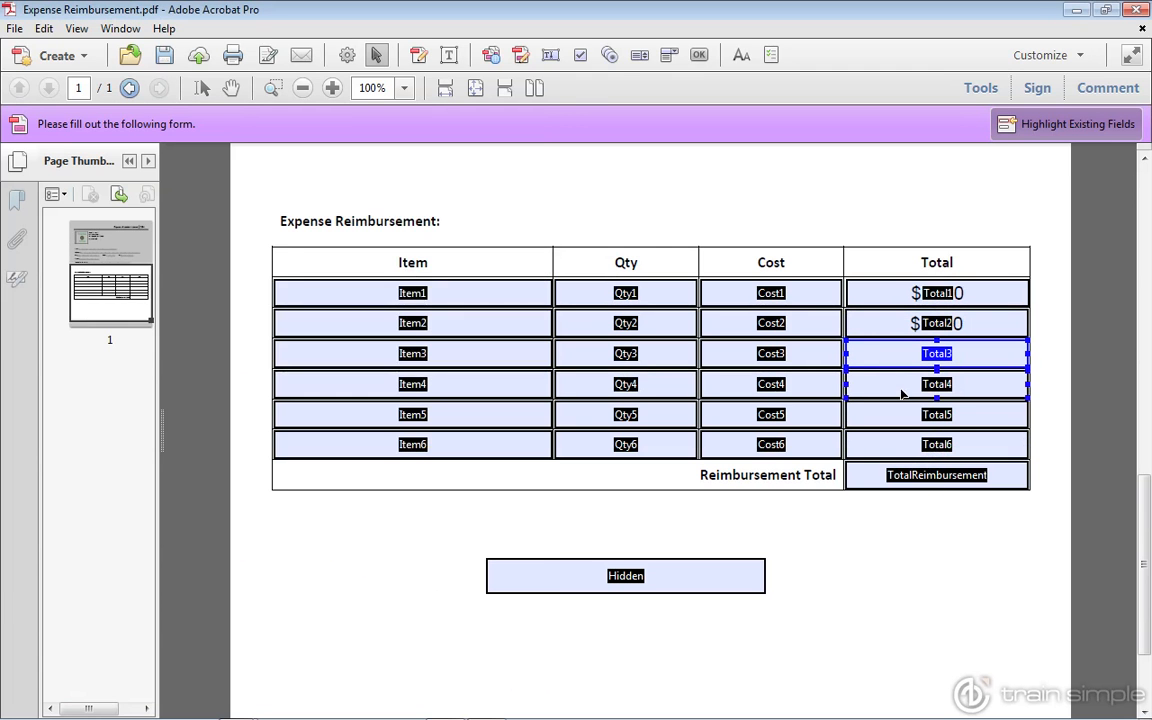
Step: Format the Total4 field as a Number with the $ currency symbol
double_click(900, 390)
left_click(311, 215)
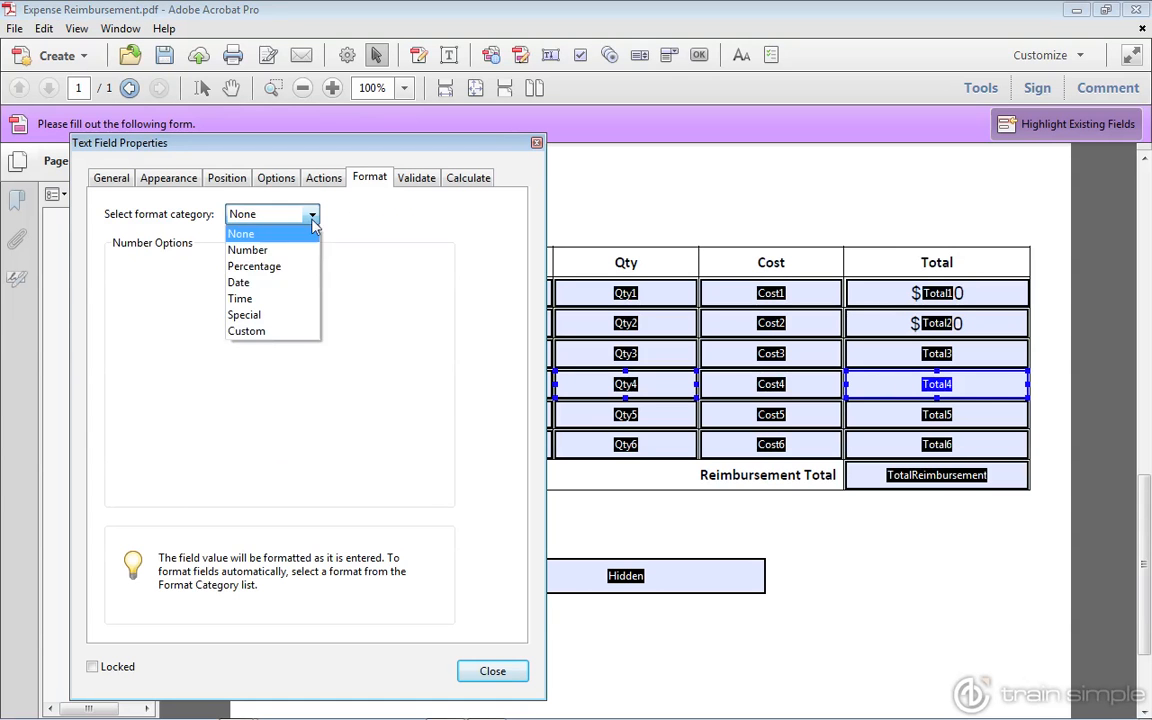
left_click(290, 251)
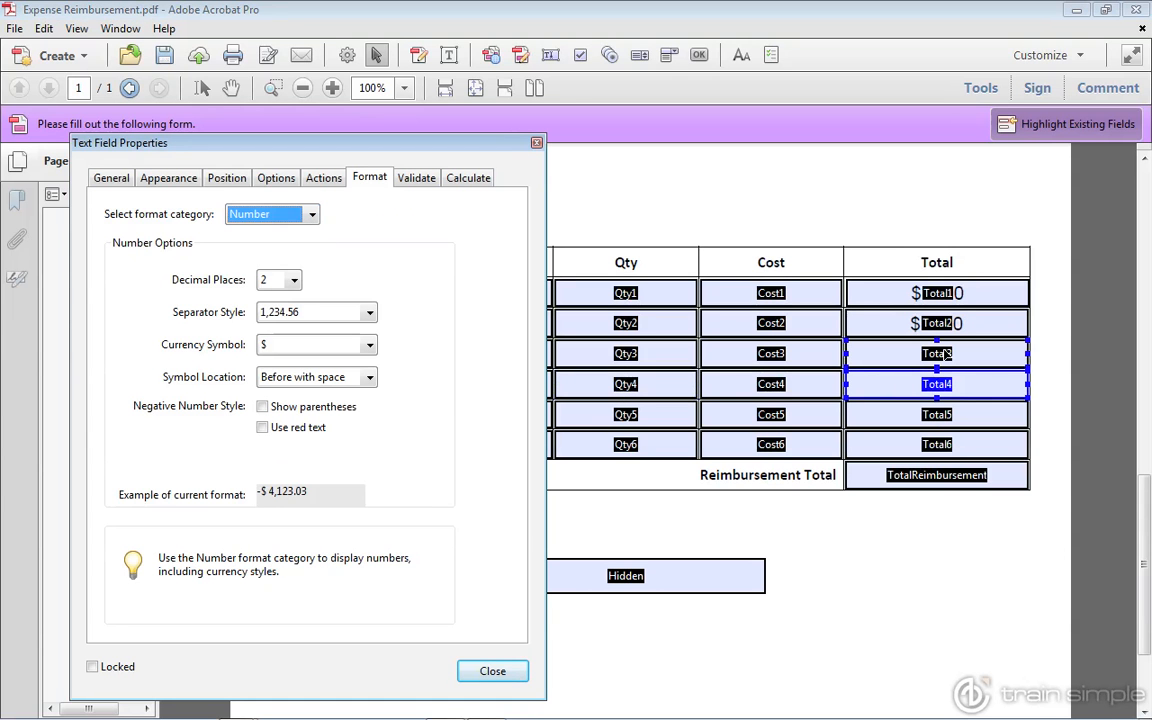
left_click(492, 671)
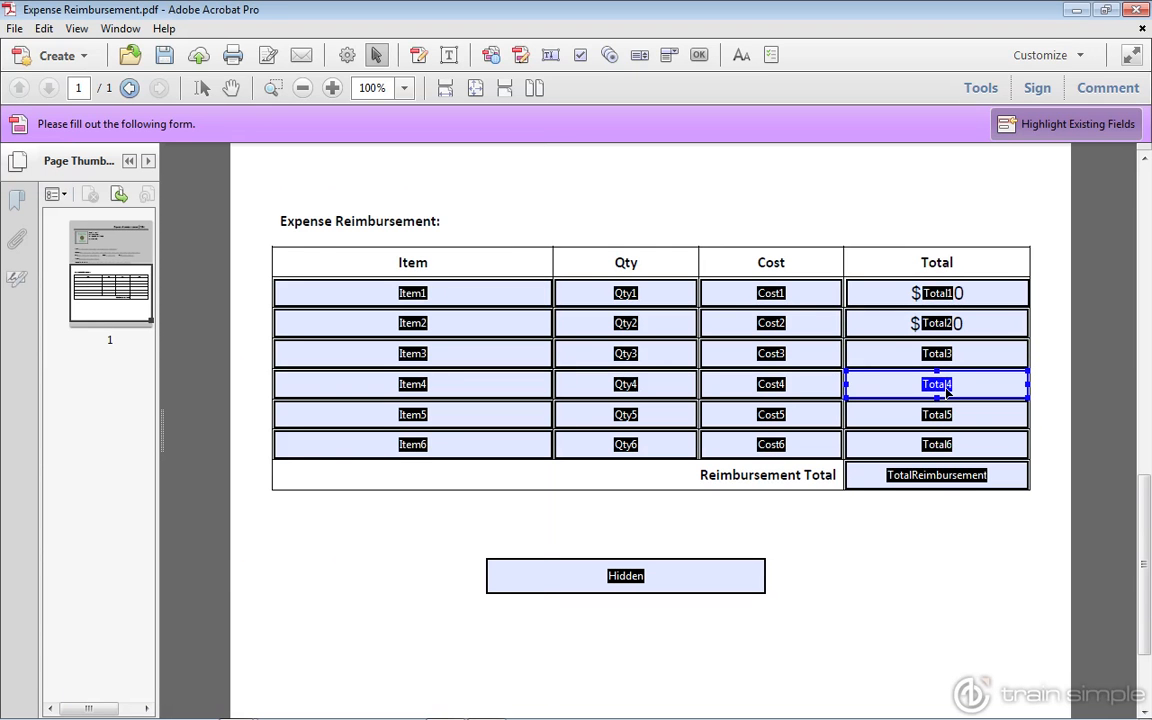
Step: Format the Total5 field as a Number with the $ currency symbol
double_click(947, 416)
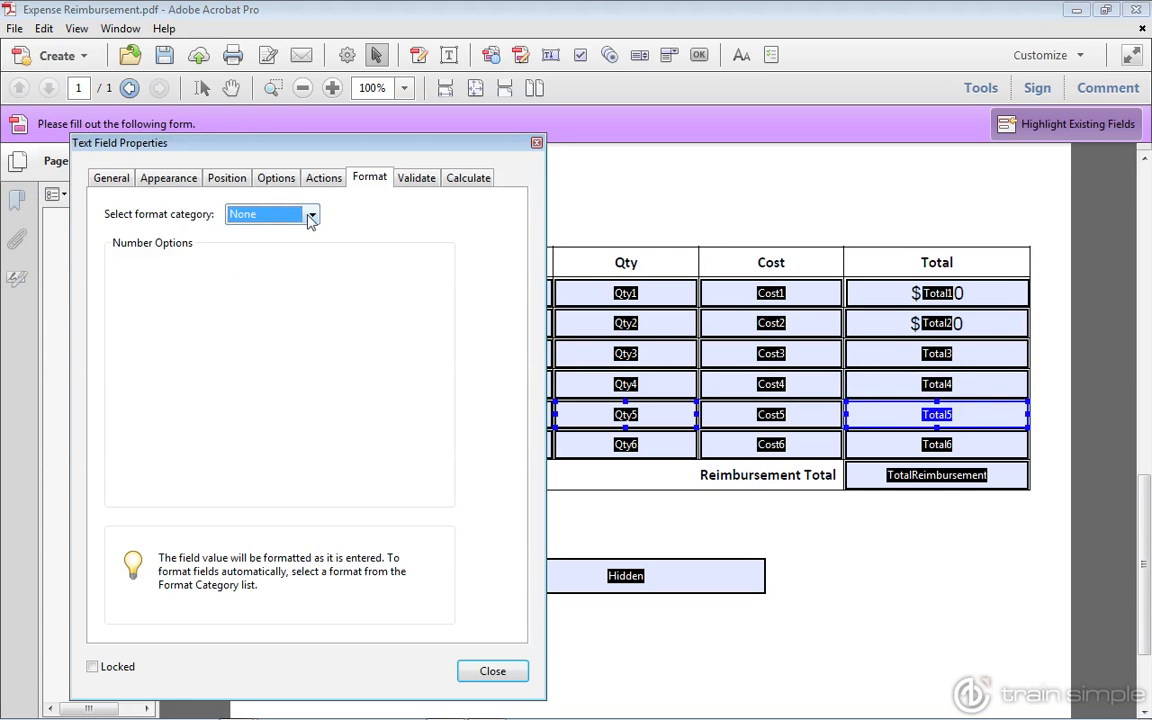
left_click(311, 217)
left_click(296, 248)
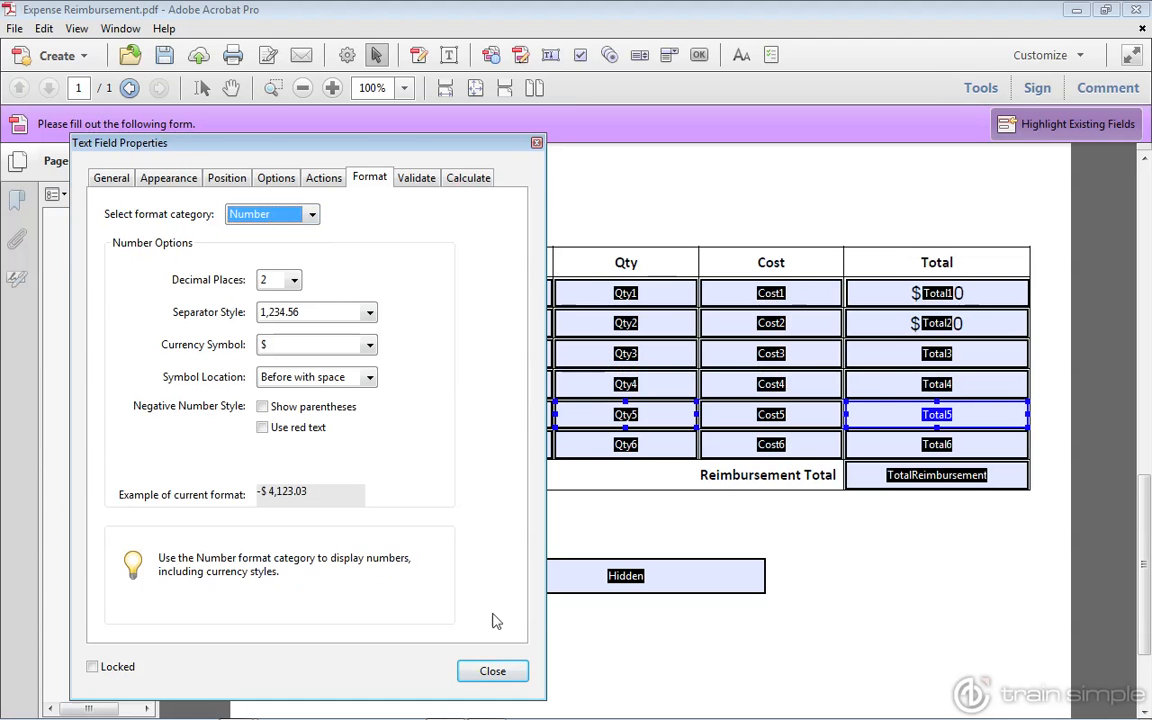
left_click(492, 671)
Step: Format the Total6 field as a Number with two decimal places and the $ currency symbol
left_click(943, 440)
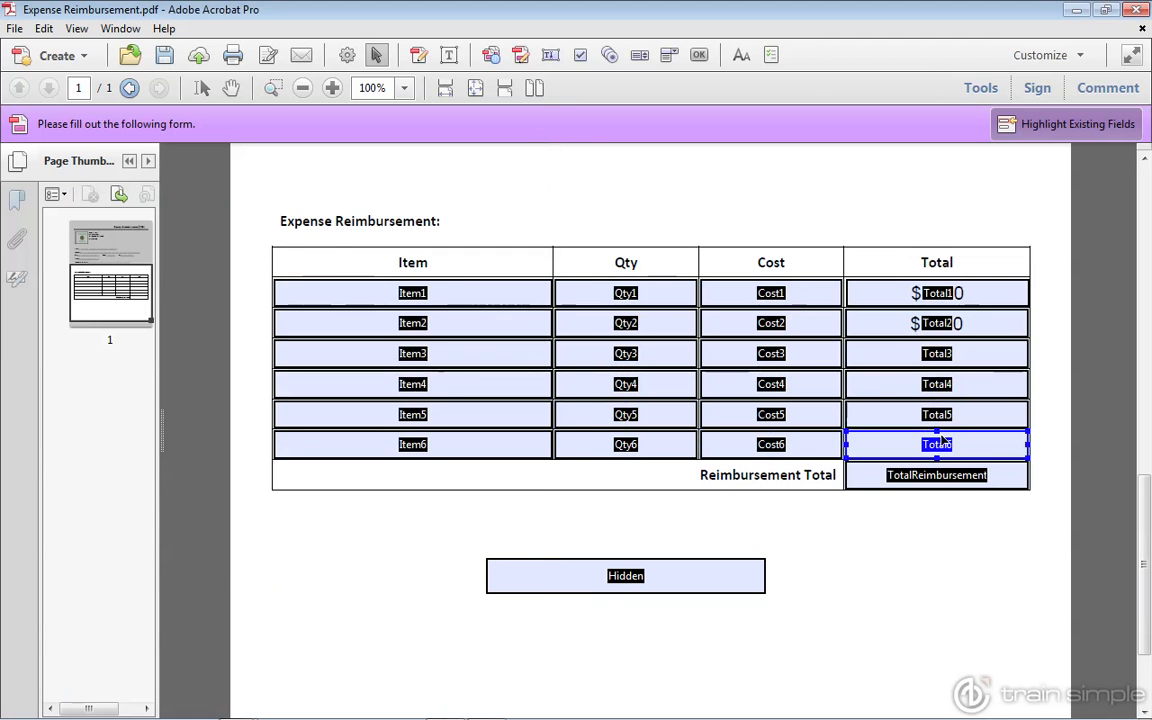
double_click(943, 440)
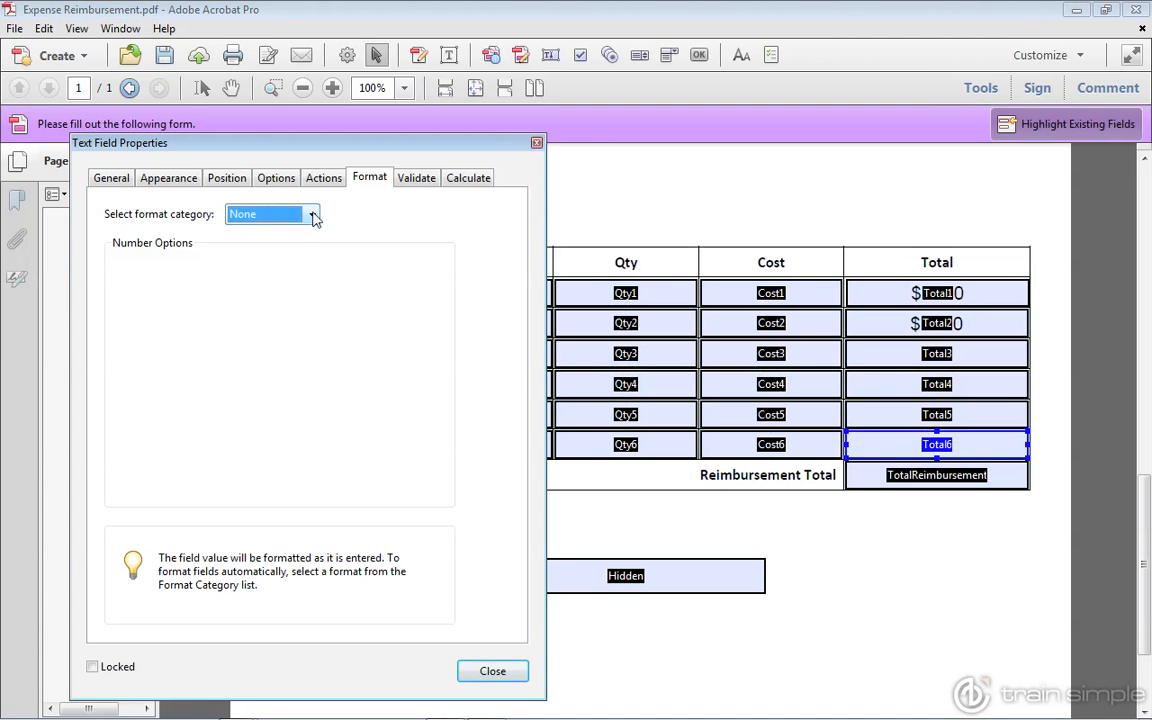
left_click(313, 216)
left_click(296, 249)
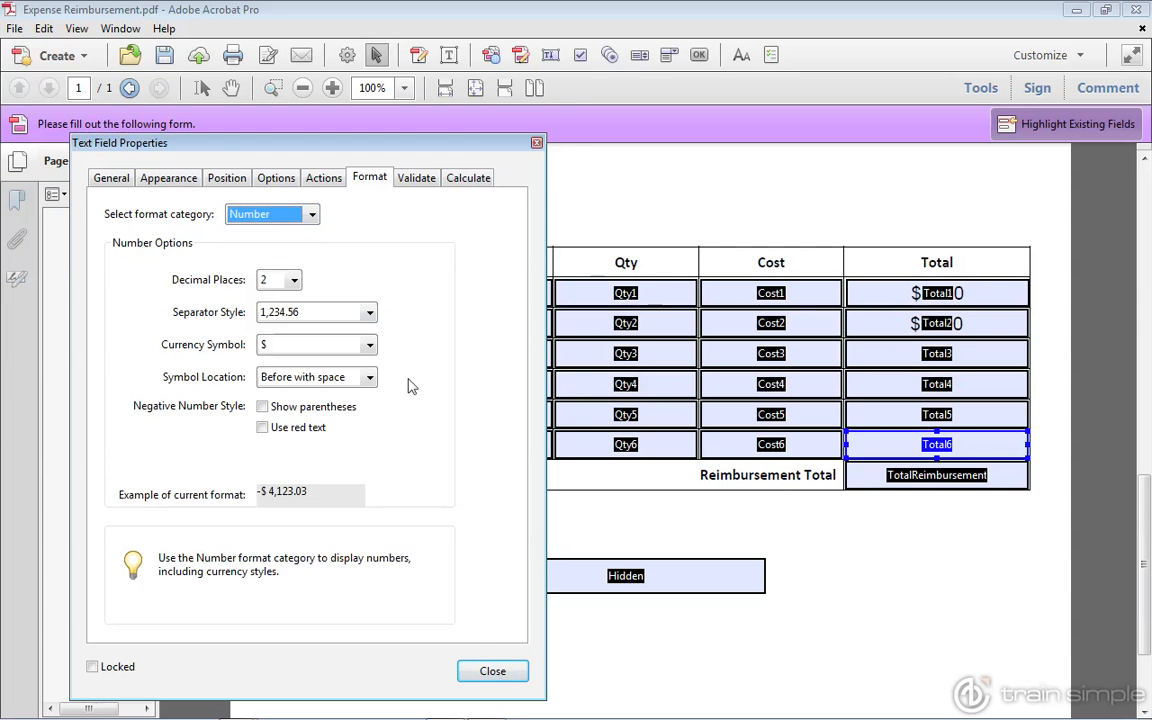
left_click(474, 669)
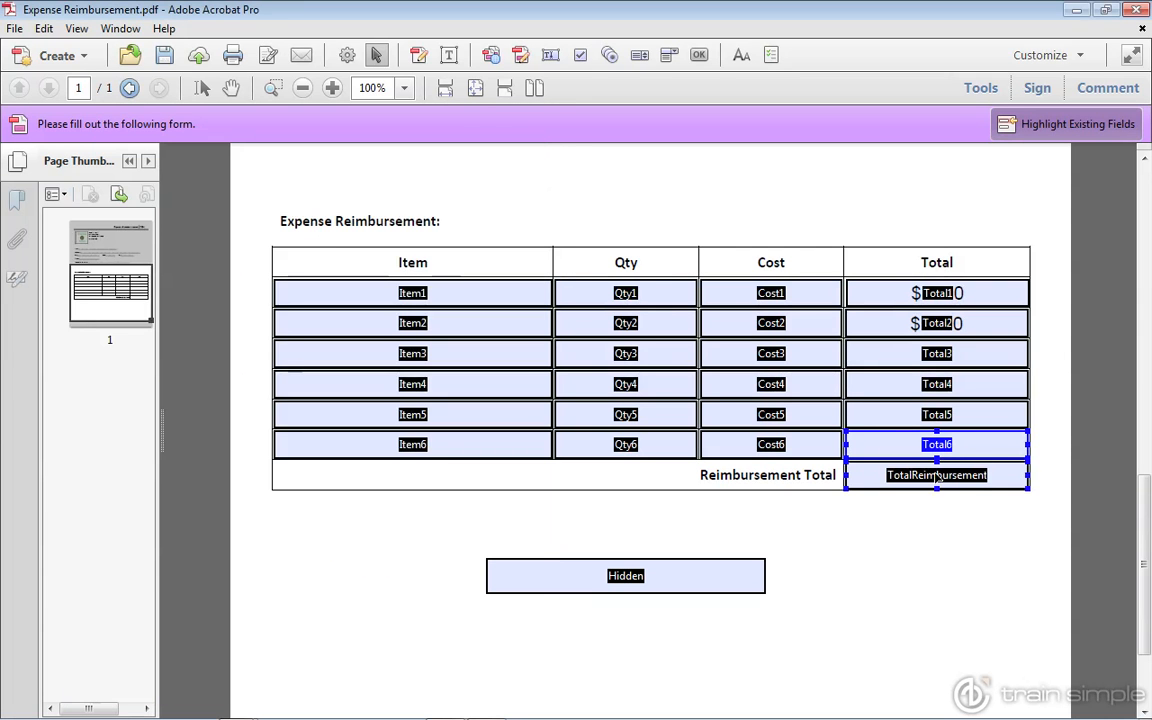
Step: Format the TotalReimbursement field as a Number with two decimal places and the $ currency symbol, and deselect it
double_click(937, 476)
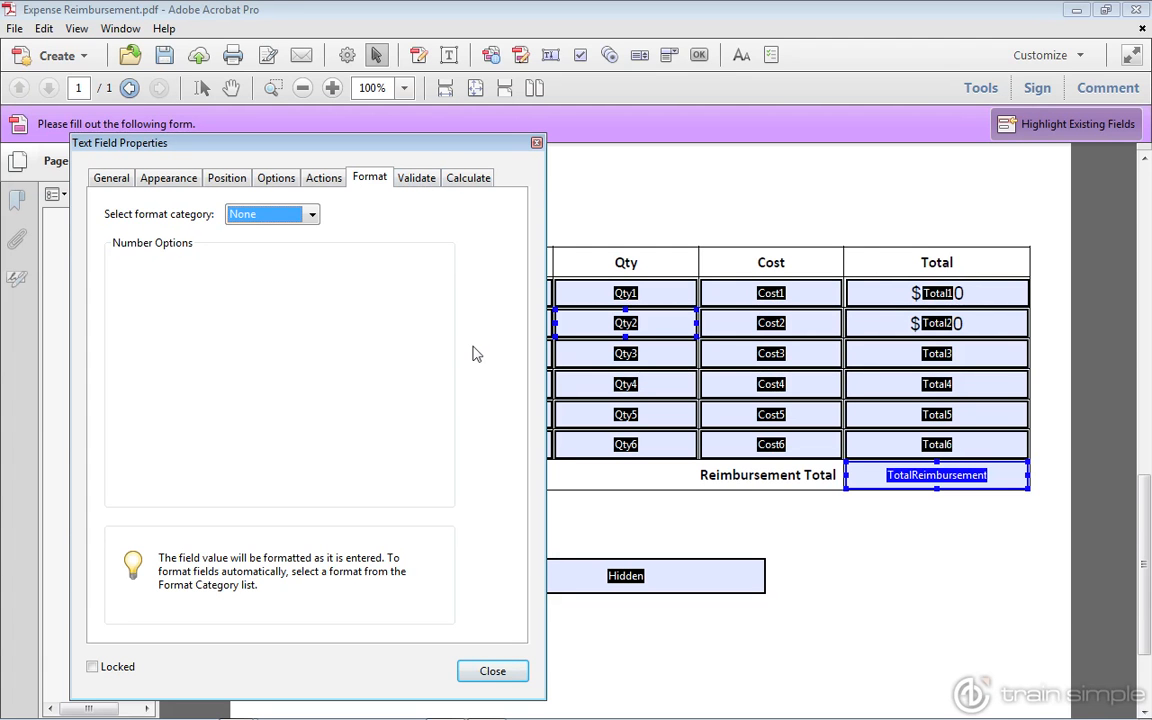
left_click(305, 214)
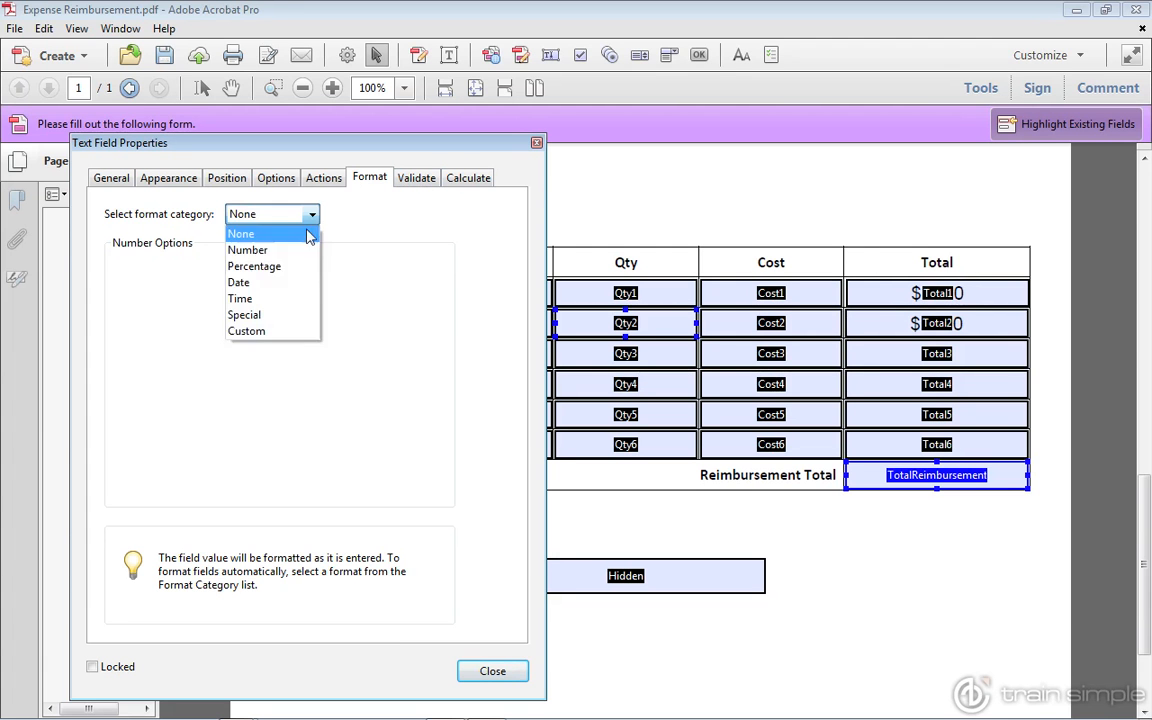
left_click(290, 251)
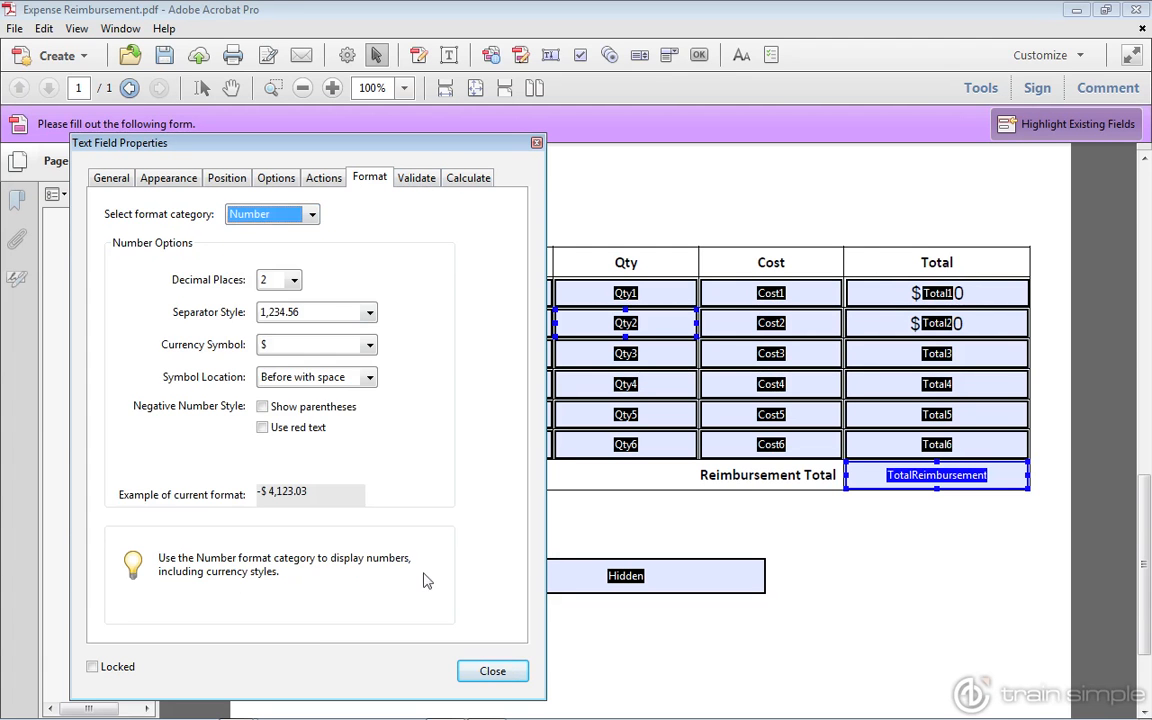
left_click(470, 671)
left_click(435, 599)
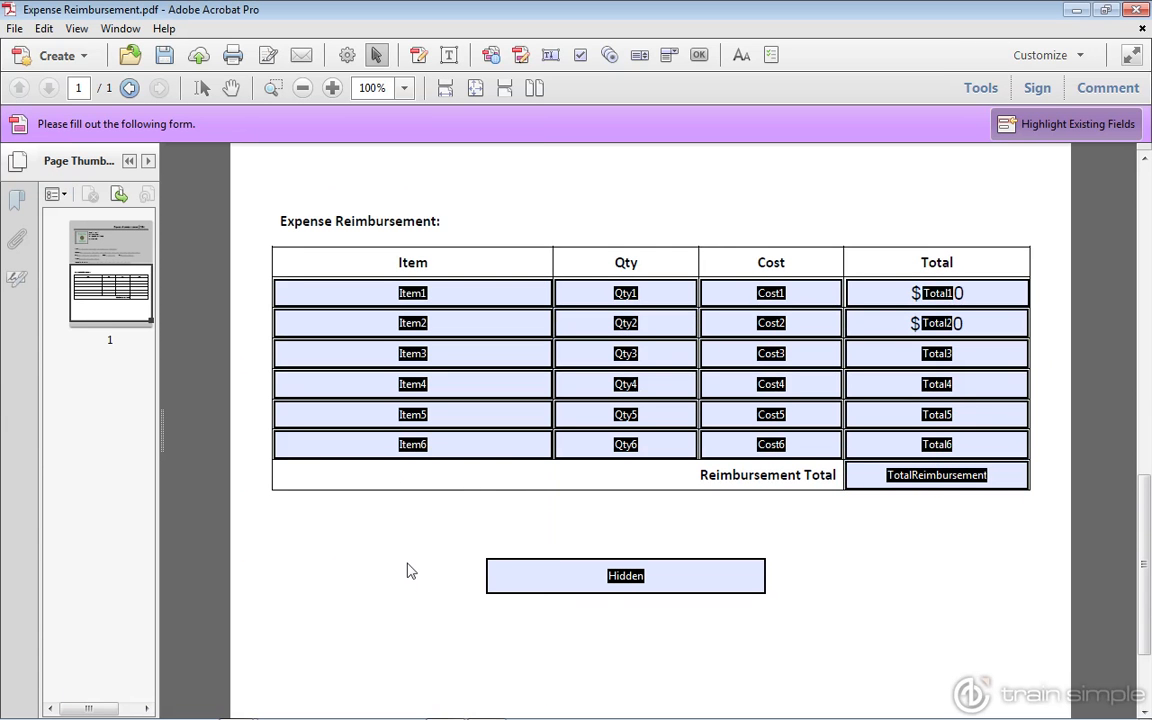
Step: Leave field editing and check how the Total1 and Total2 values display in the form, both inactive and while Total2 is active
left_click(230, 88)
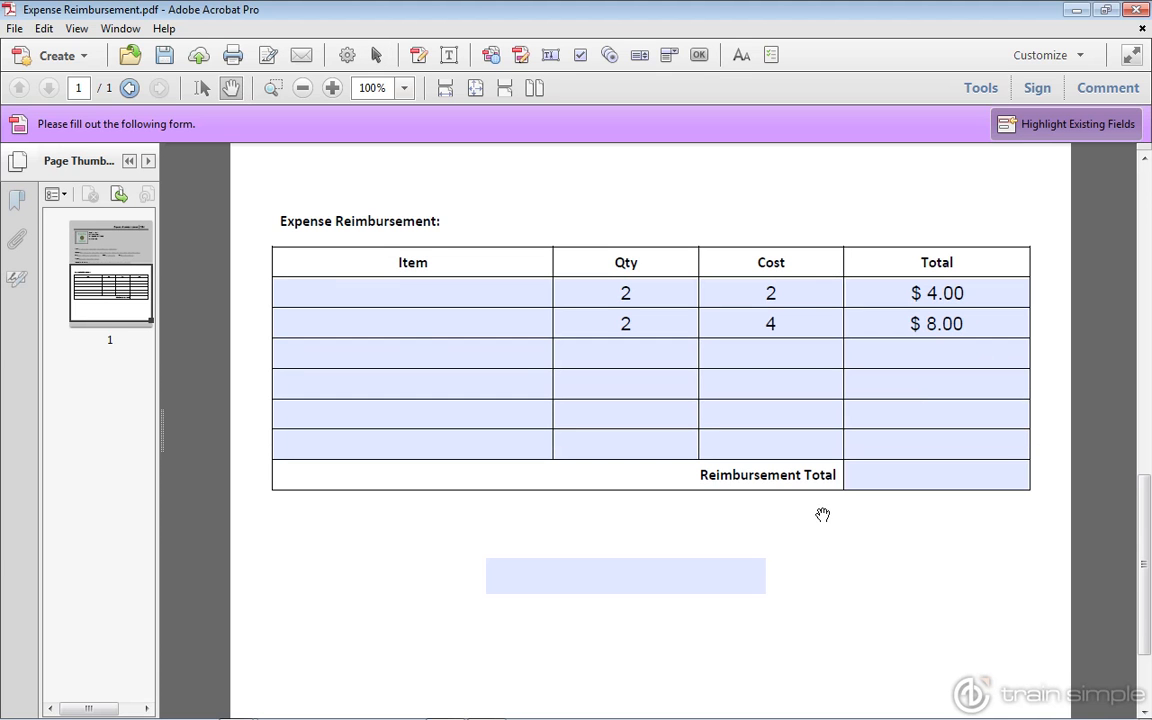
left_click(940, 293)
left_click(947, 320)
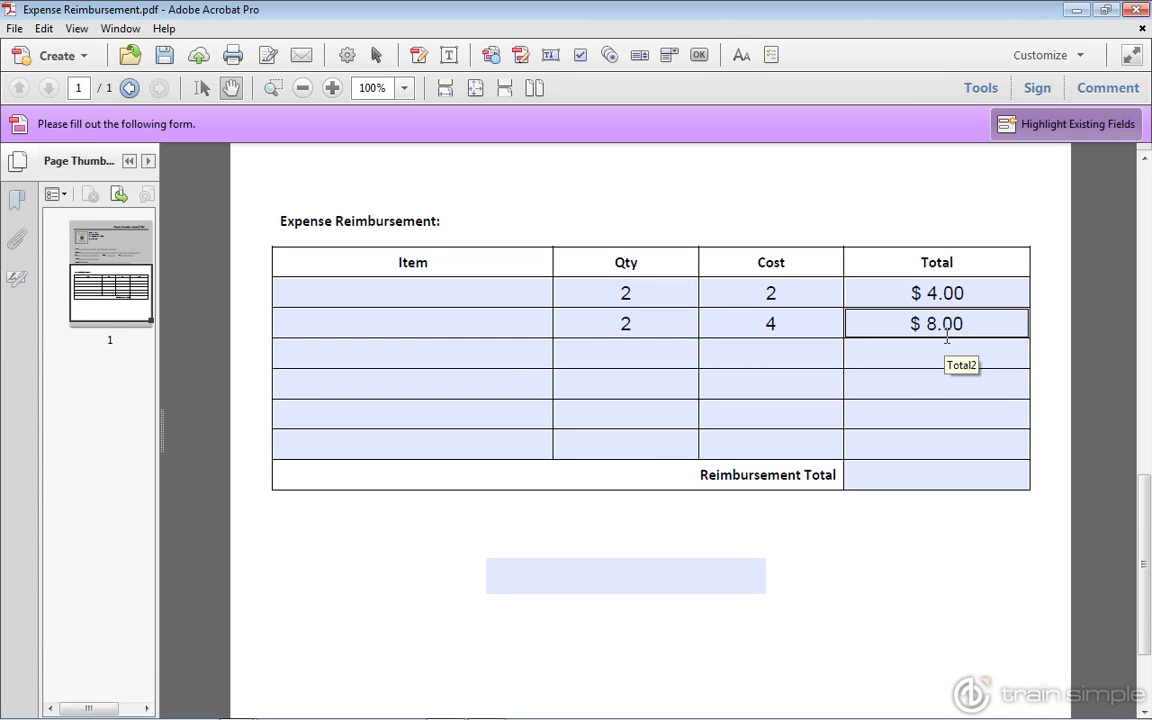
left_click(969, 323)
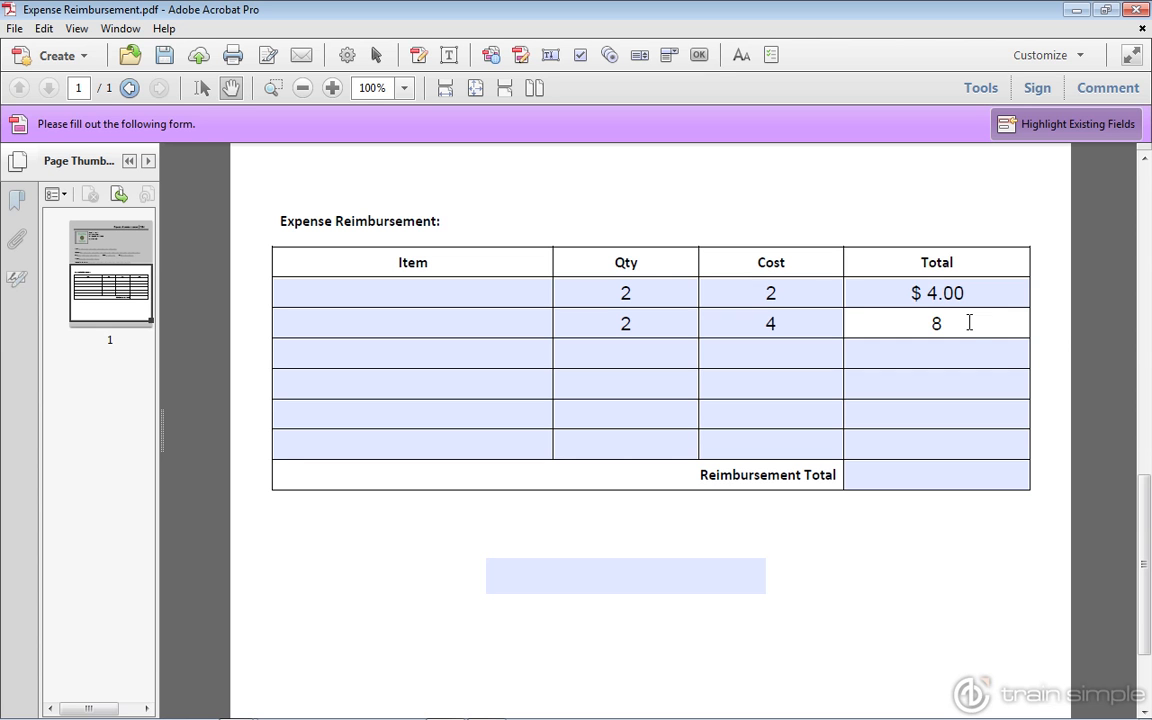
left_click(1051, 327)
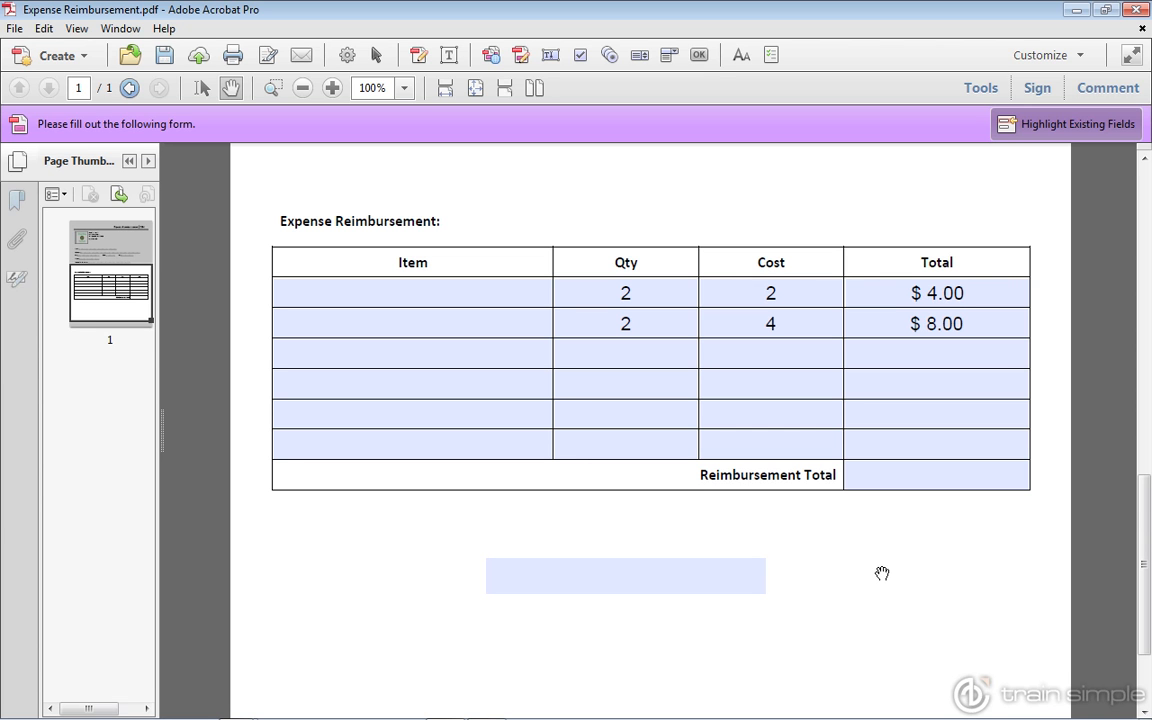
Step: Return to editing the form fields and review the calculation settings of the Total1 field
left_click(376, 55)
double_click(905, 293)
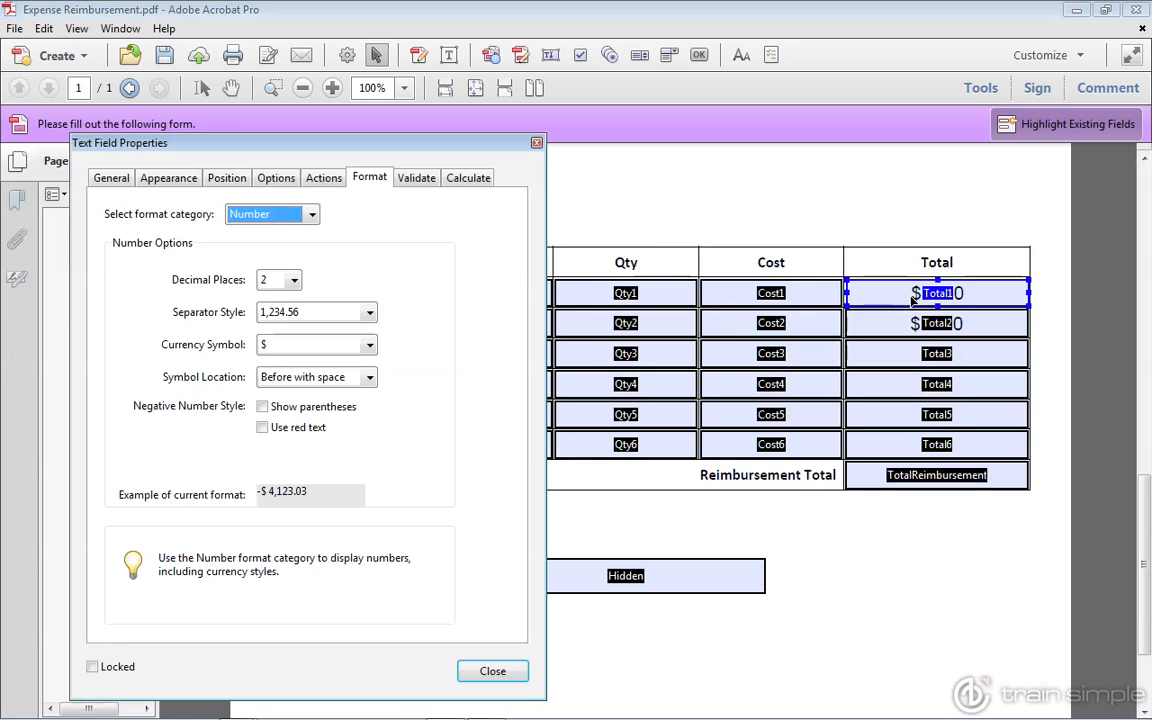
left_click(462, 178)
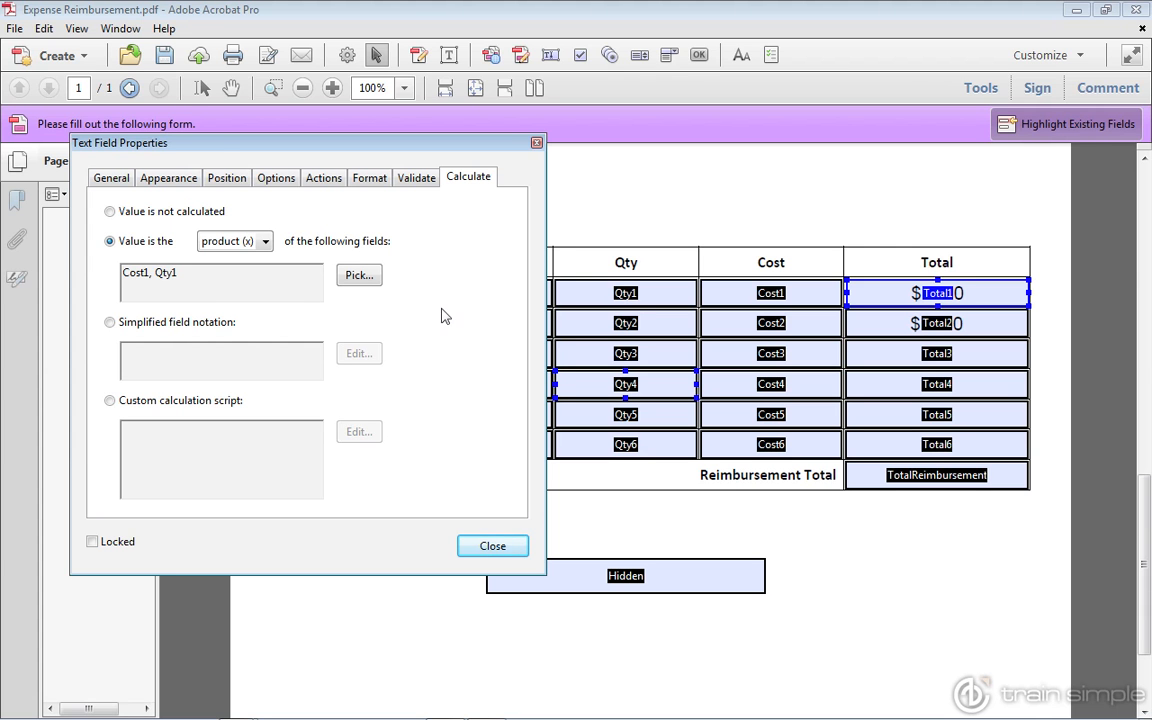
left_click(494, 547)
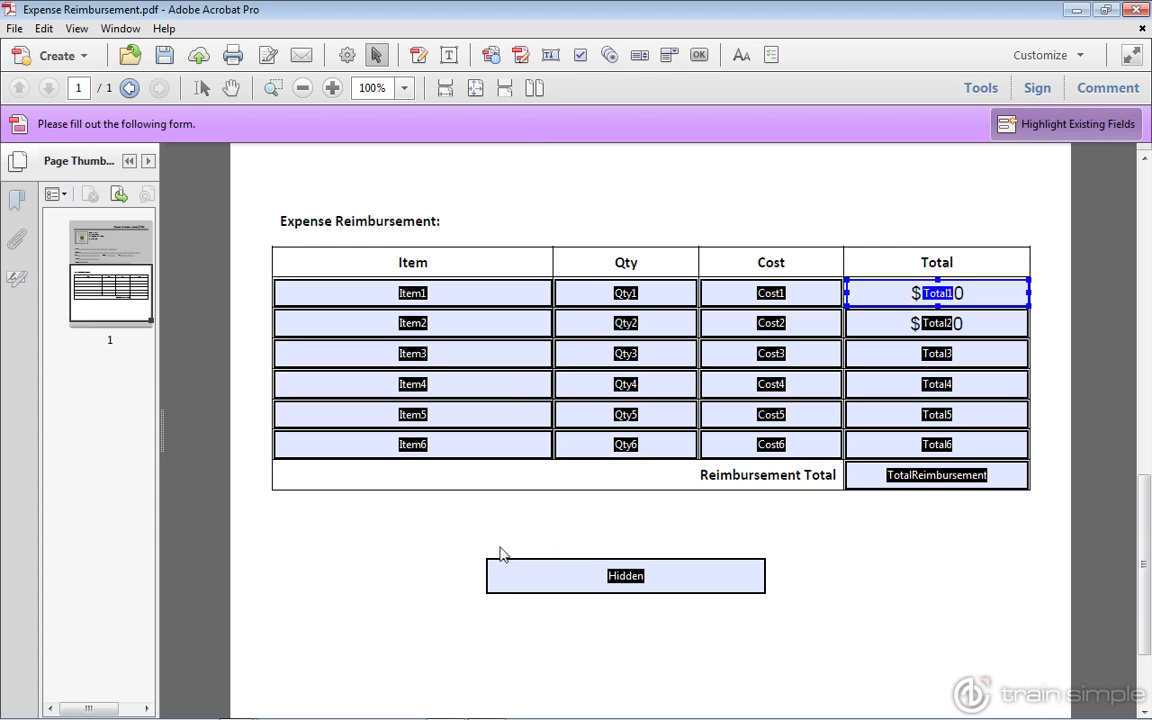
Step: Review the custom calculation script of the Total2 field, including the line that assigns the total, and close its properties
left_click(985, 322, "shift")
double_click(979, 328)
left_click(368, 435)
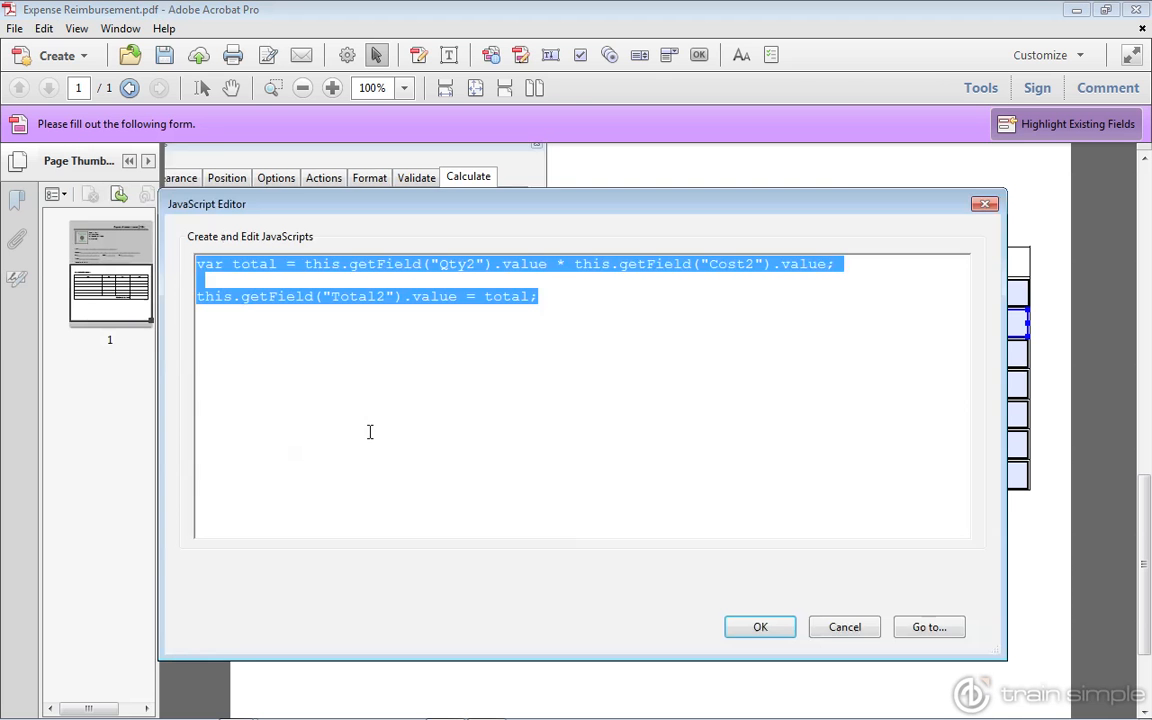
left_click(413, 431)
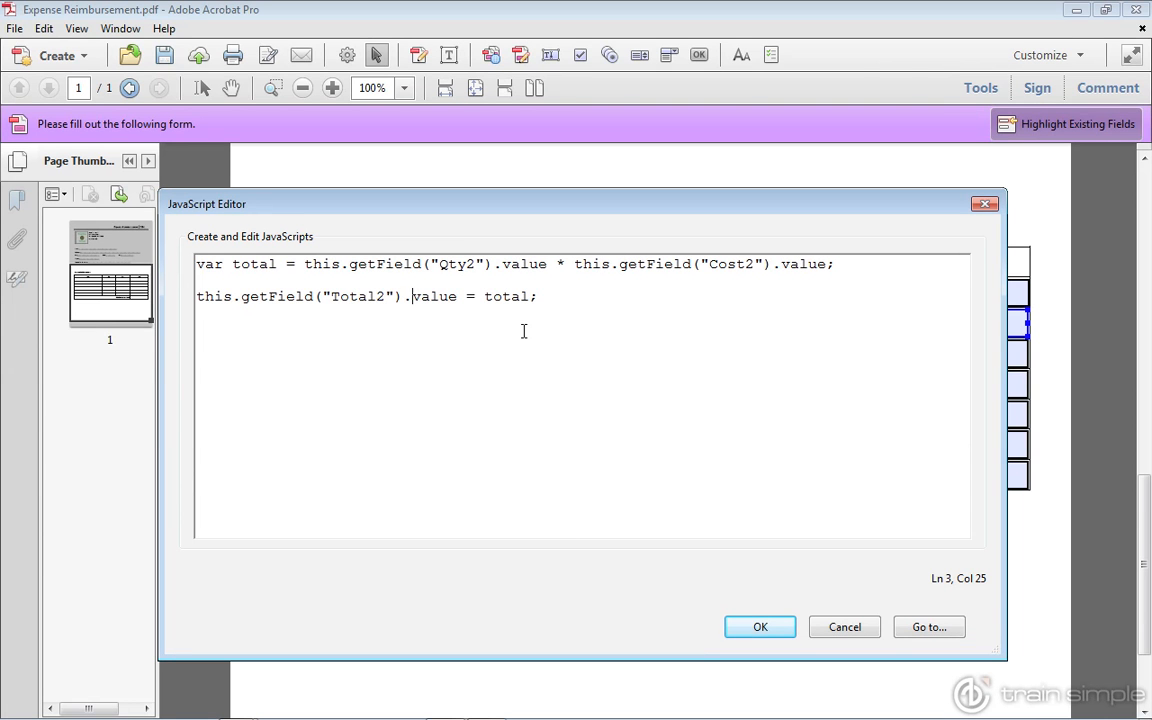
left_click_drag(538, 296, 197, 300)
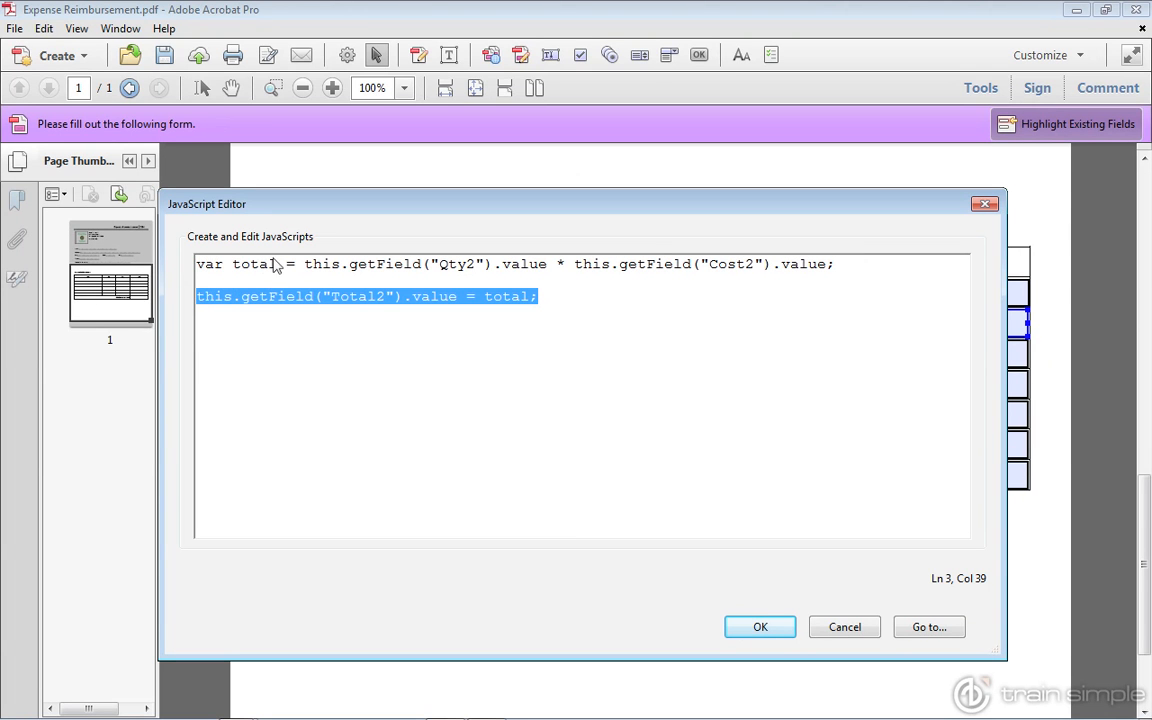
left_click(276, 329)
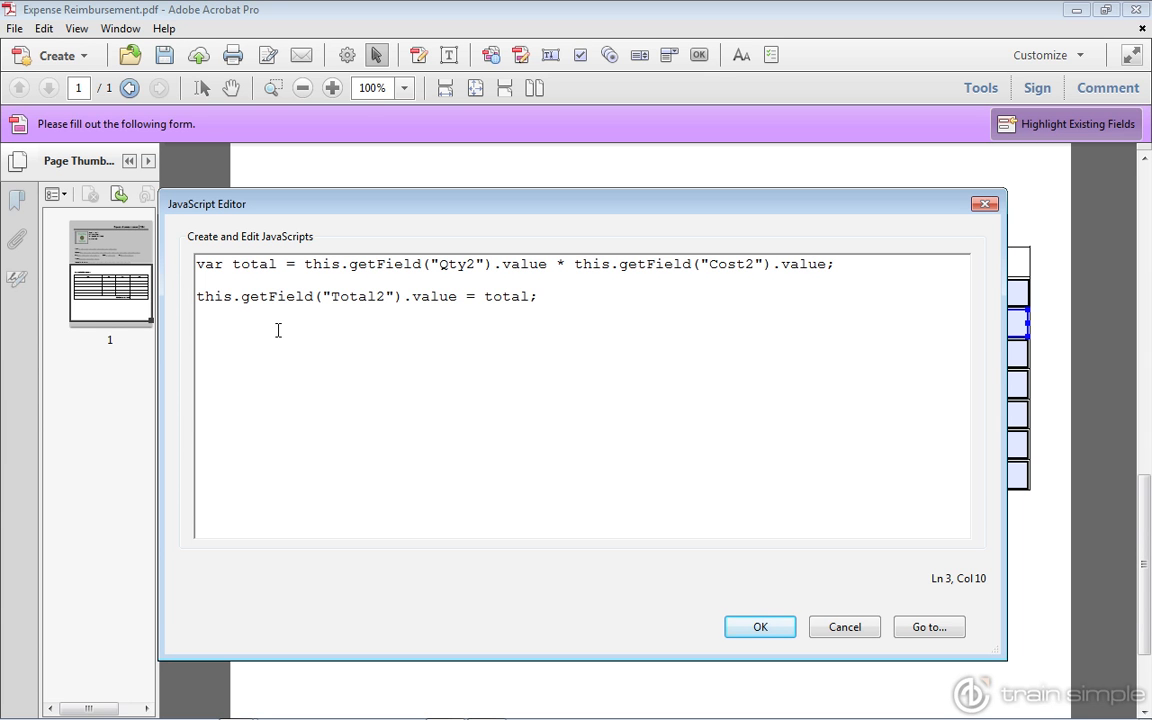
left_click(771, 630)
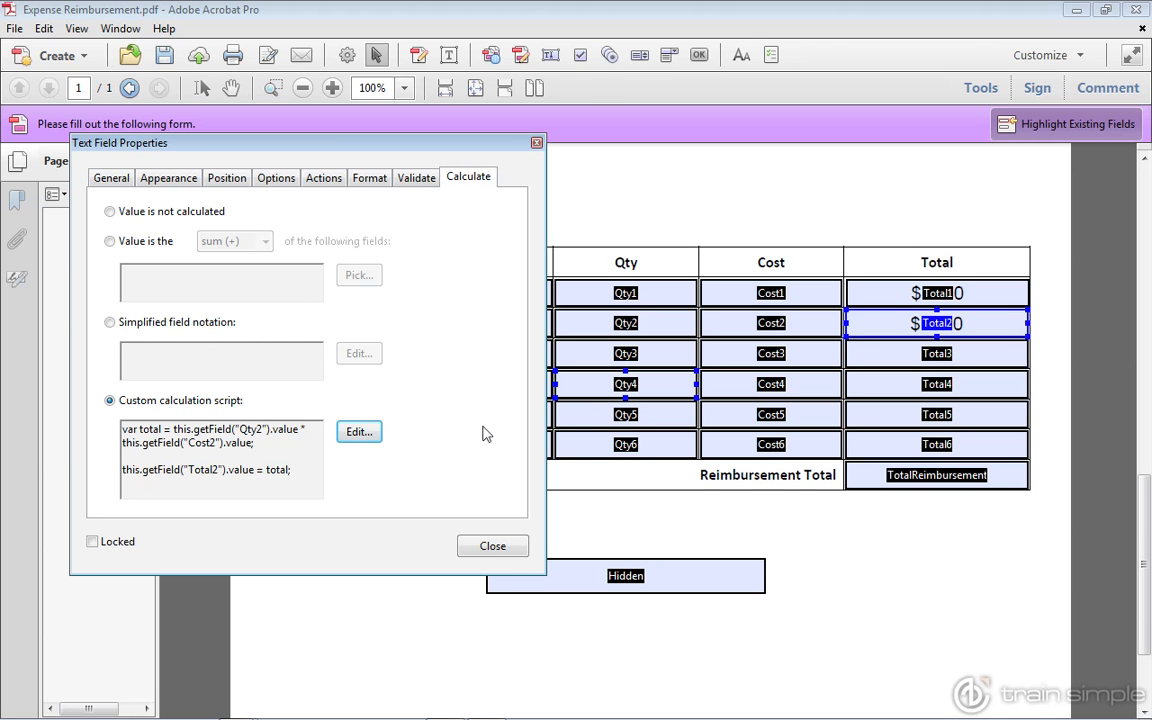
left_click(502, 546)
left_click(890, 567)
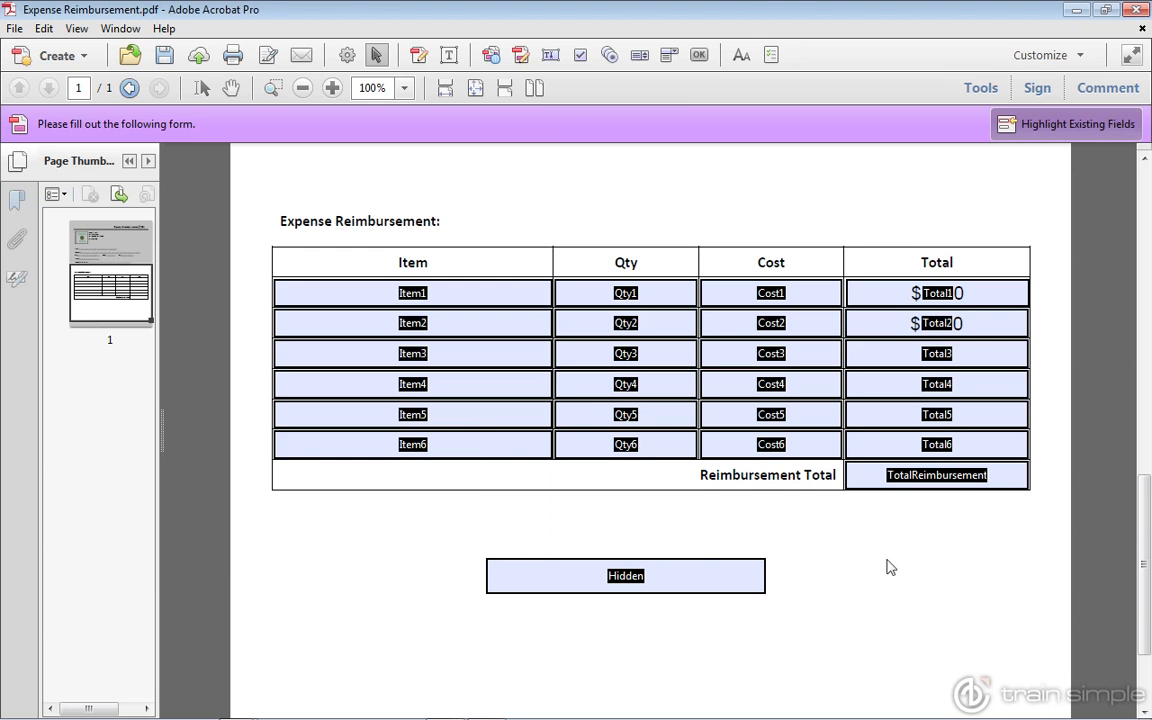
left_click(955, 323)
left_click(925, 565)
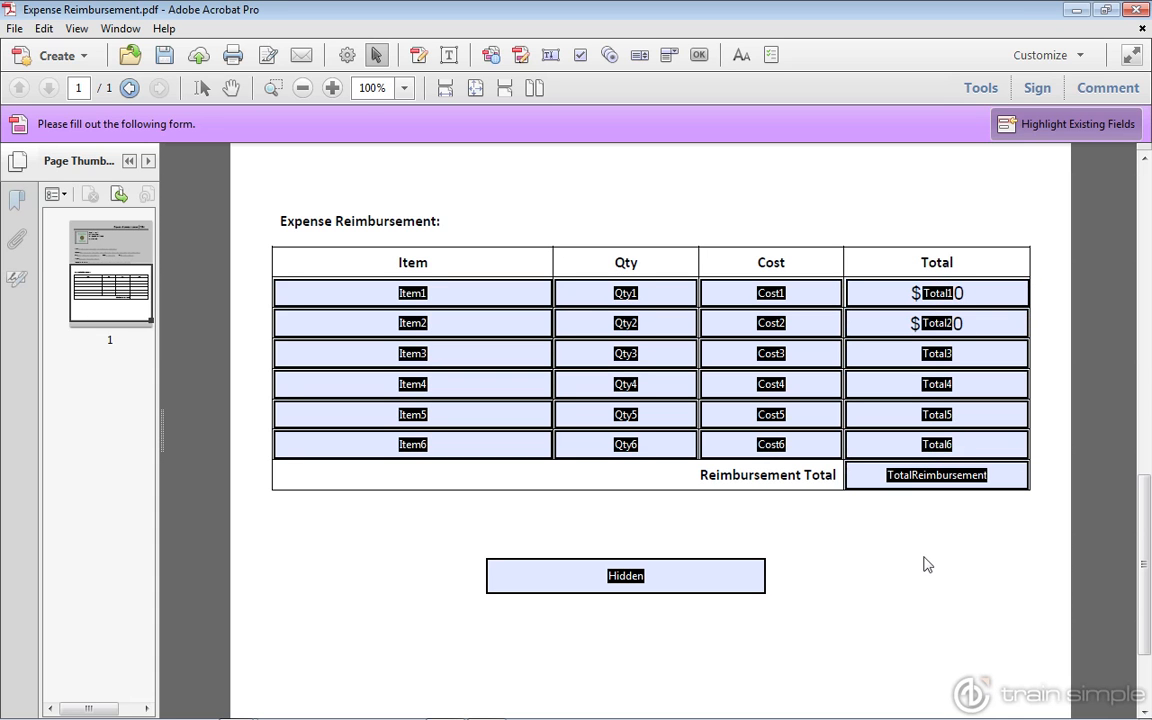